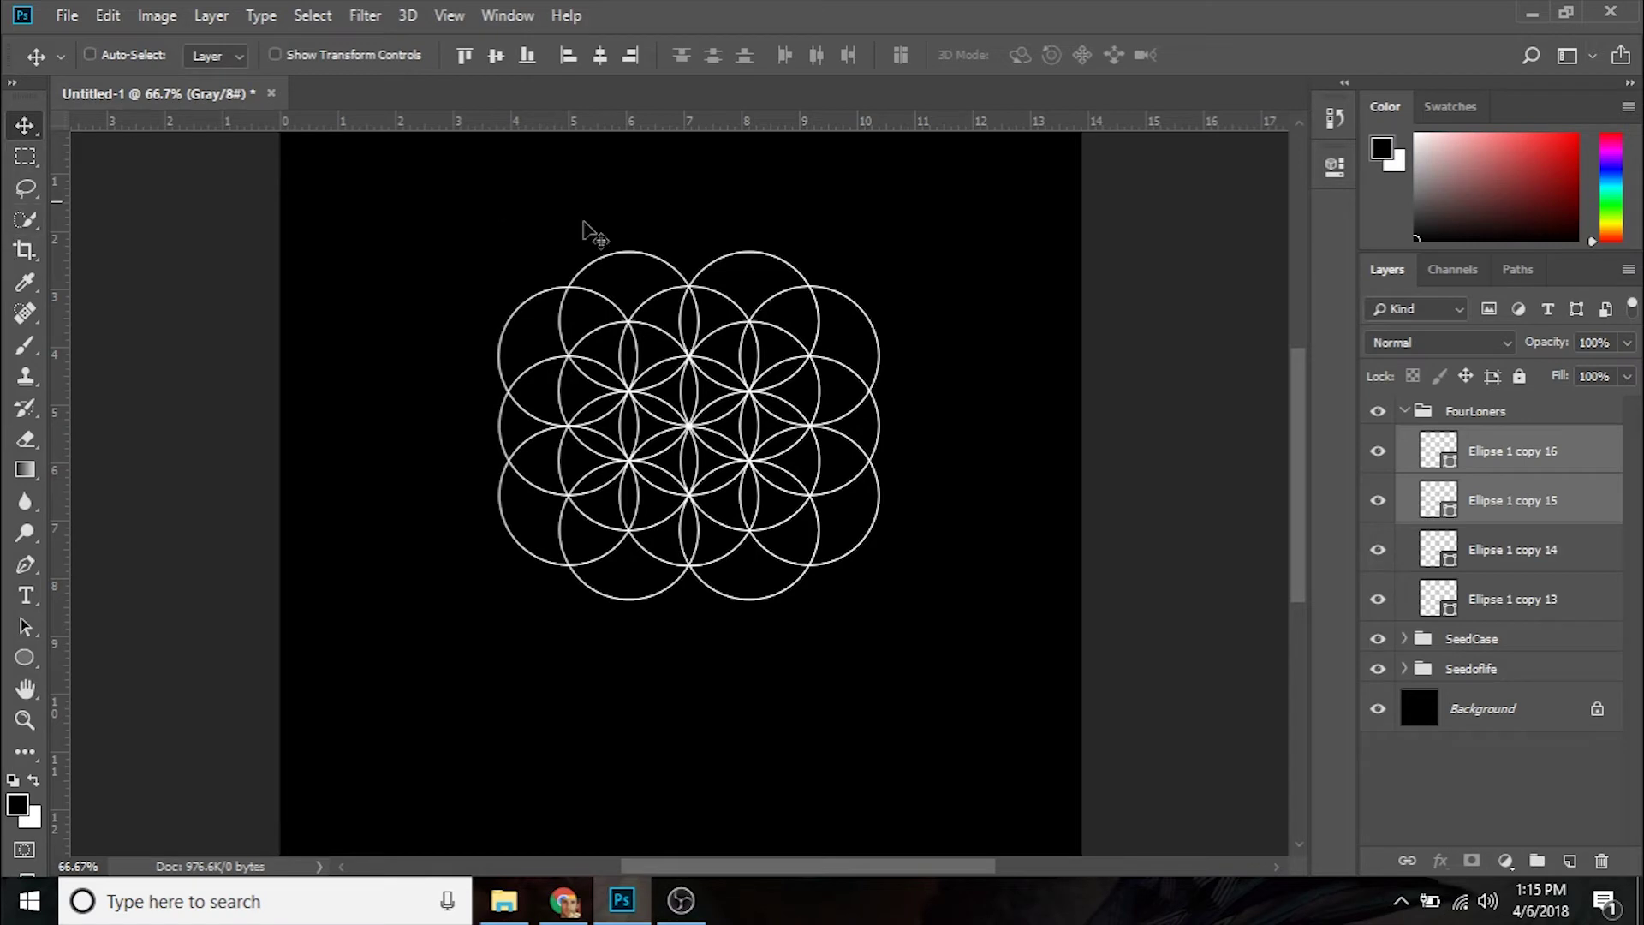
Collapse the FourLoners group and save the document to the Desktop as FlowerOfLife.psd with maximum compatibility
click(1404, 412)
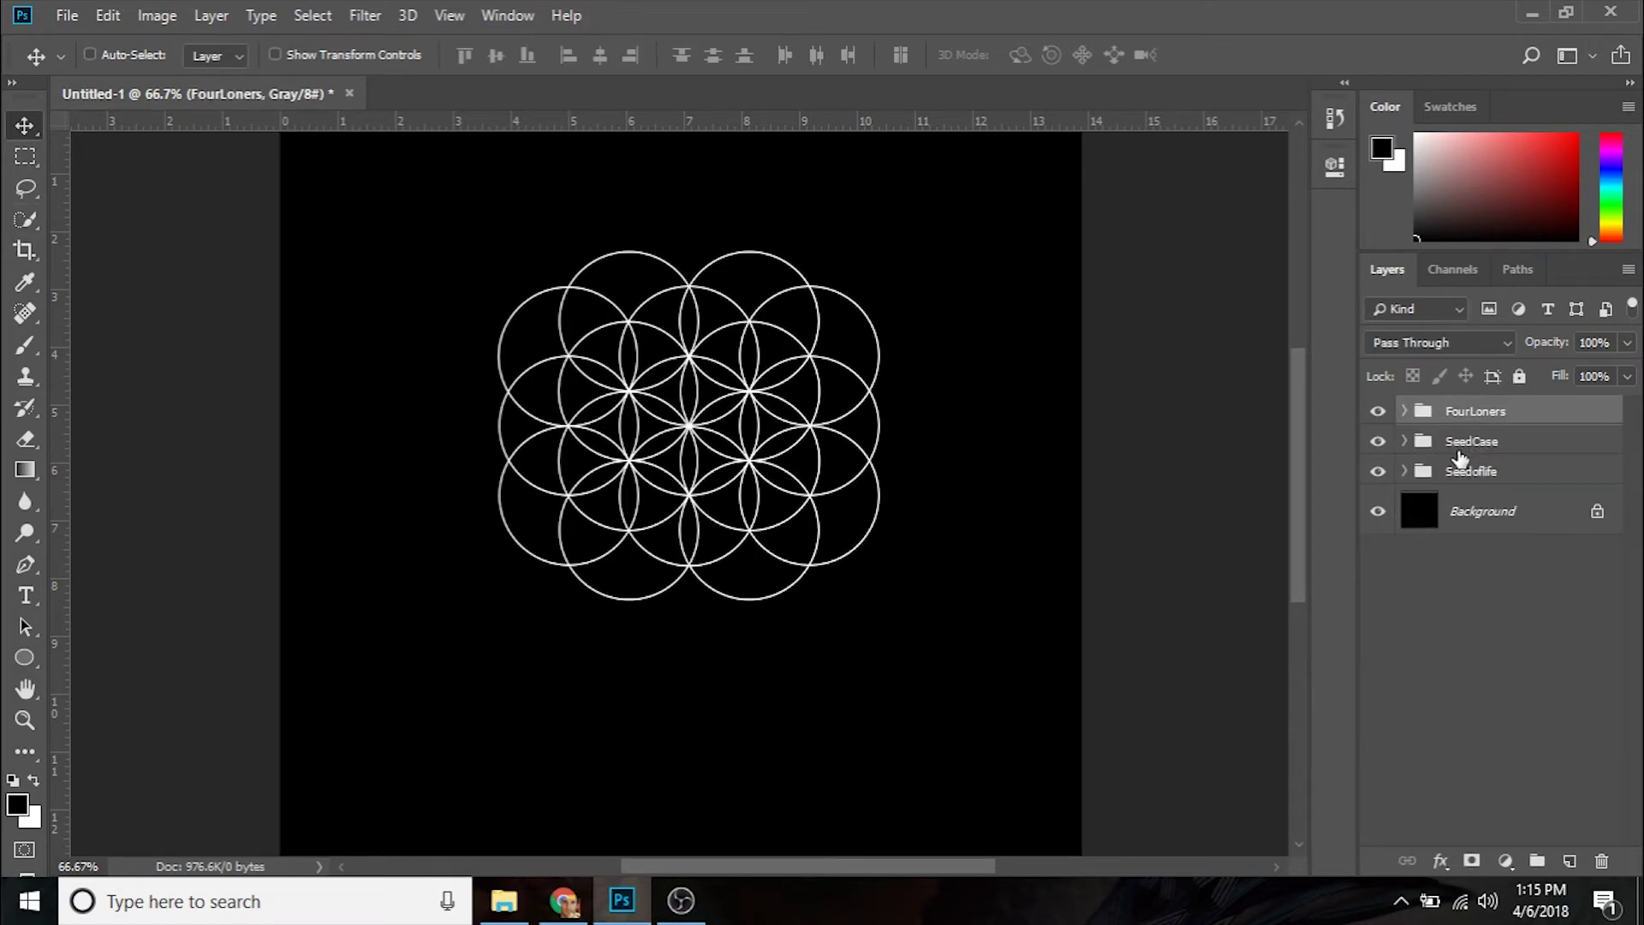
key(ctrl)
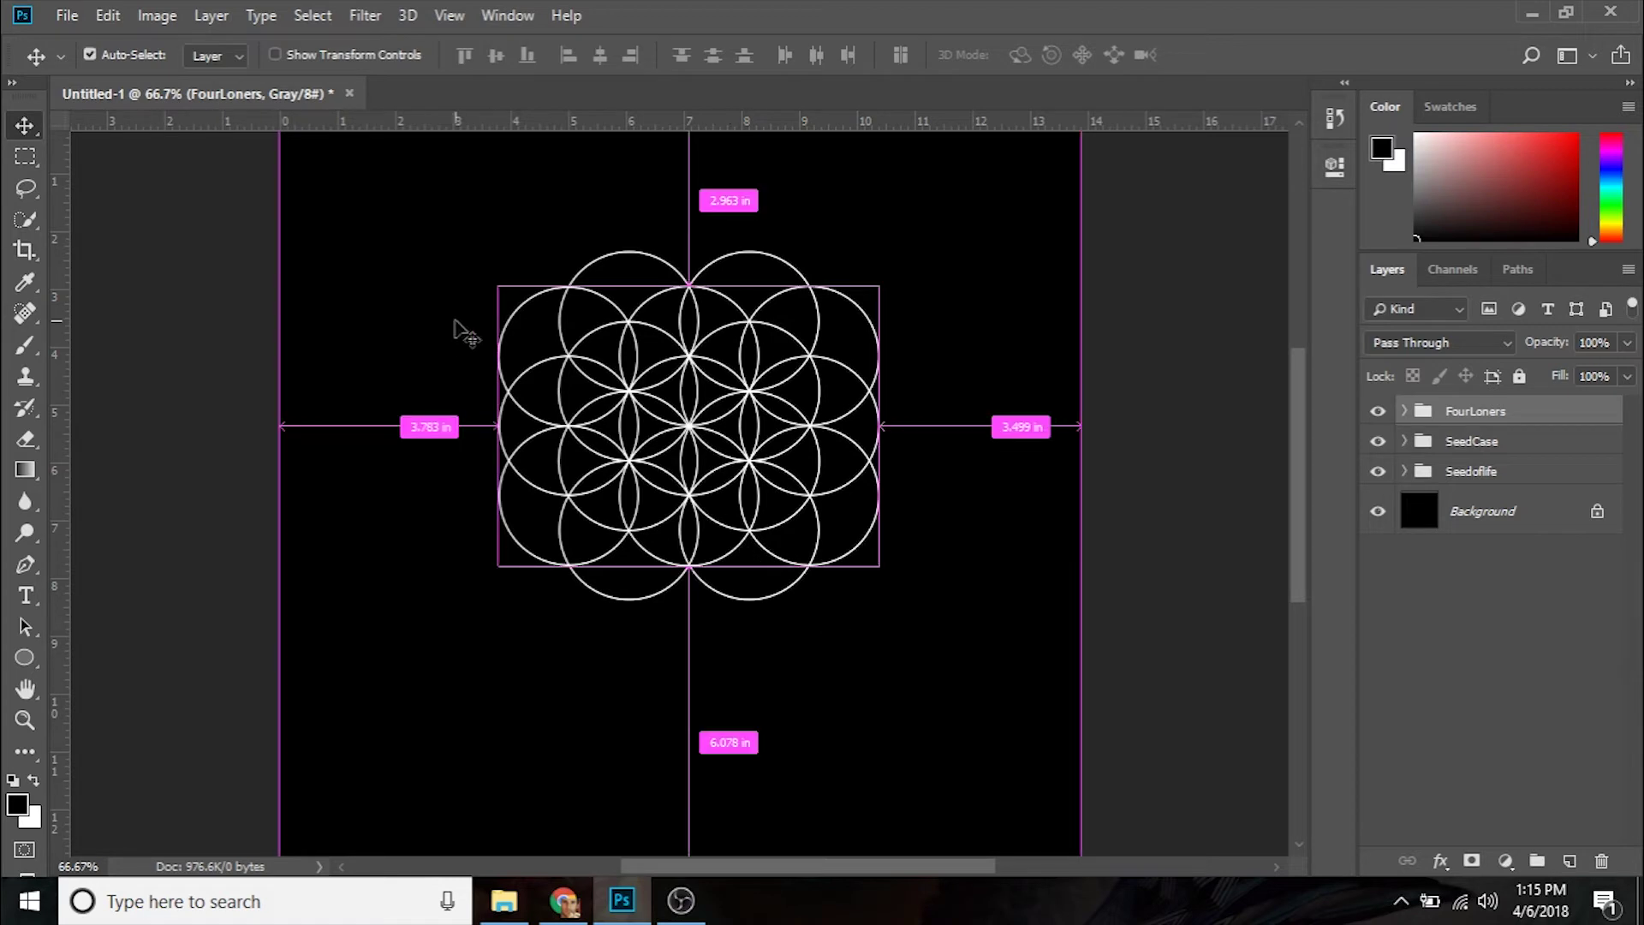
key(ctrl+s)
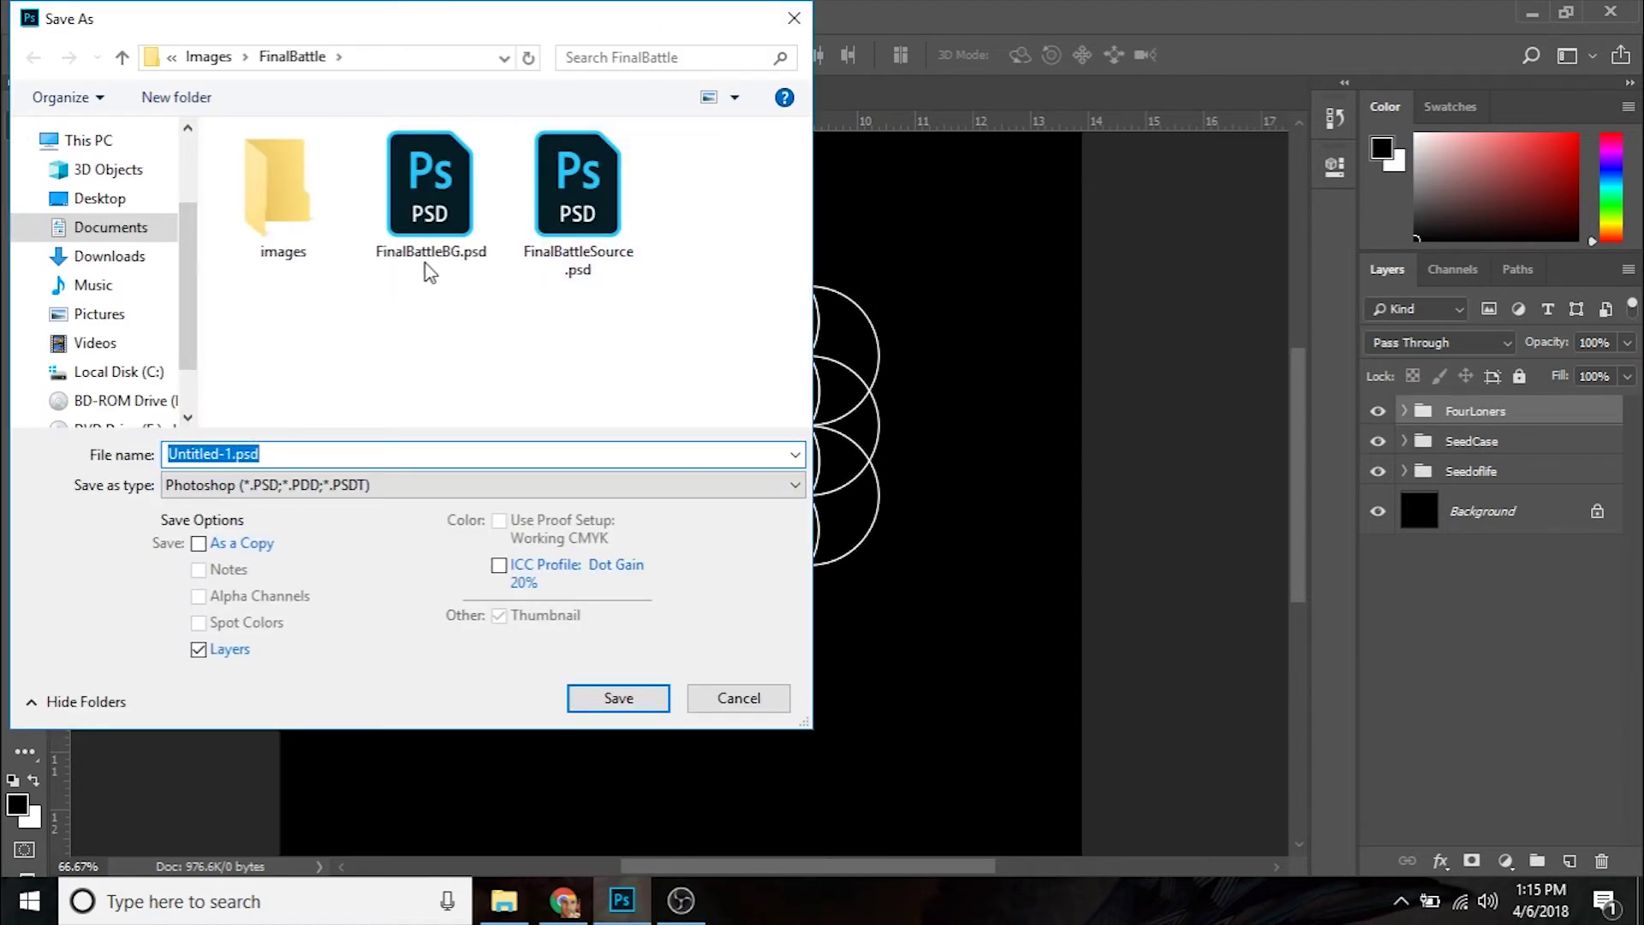
click(214, 453)
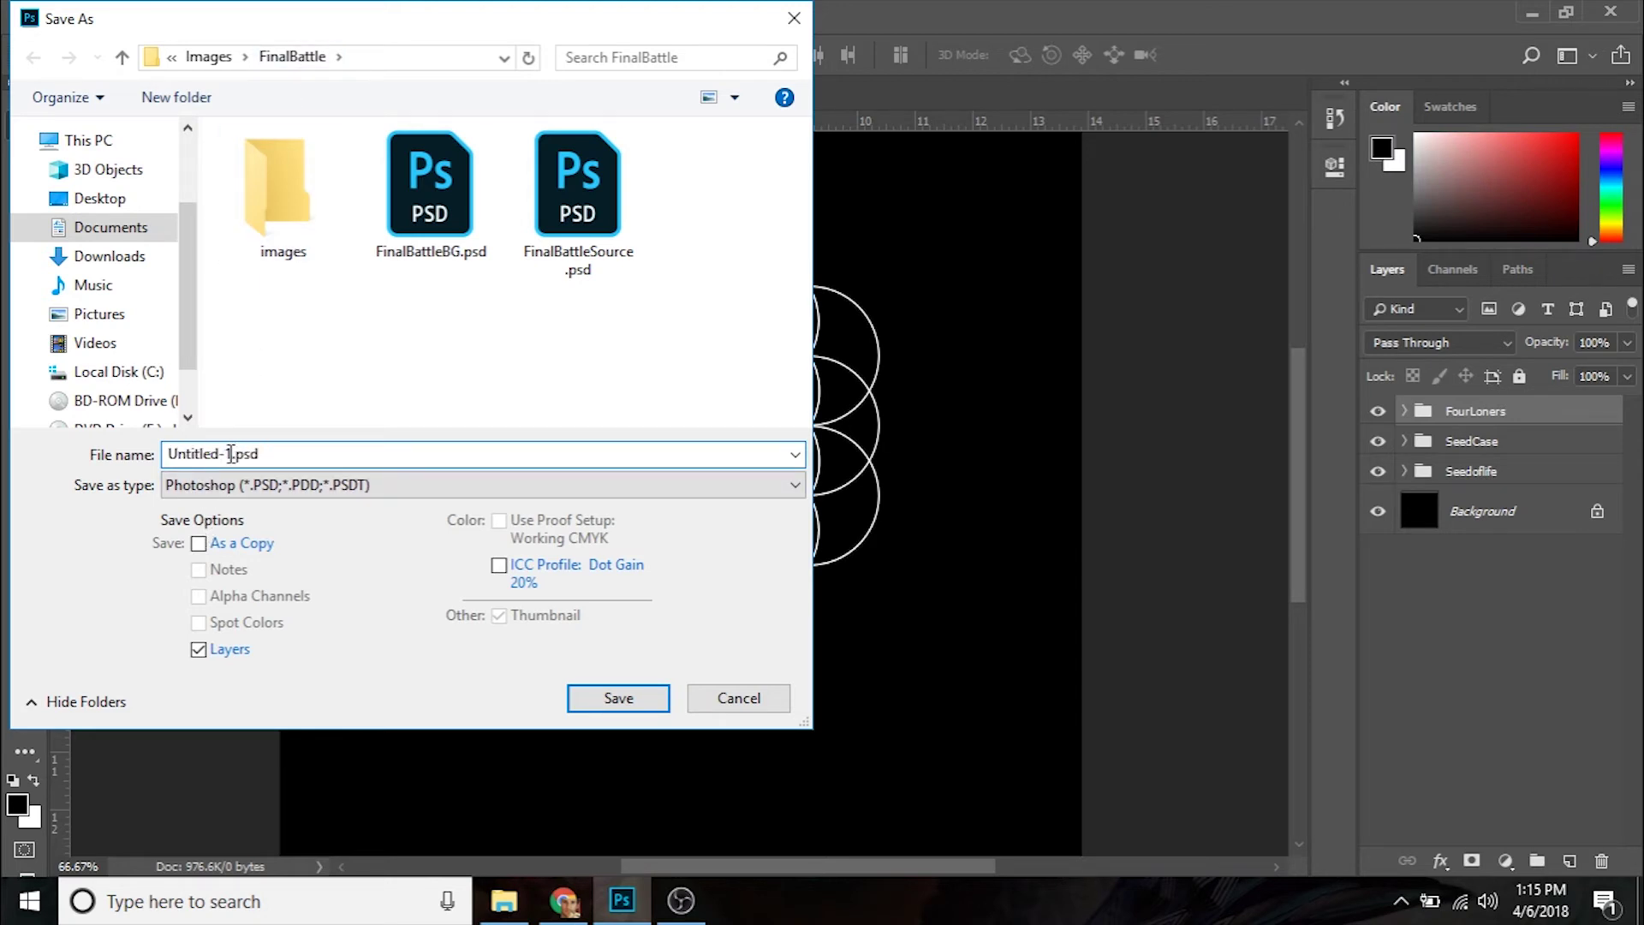
click(104, 202)
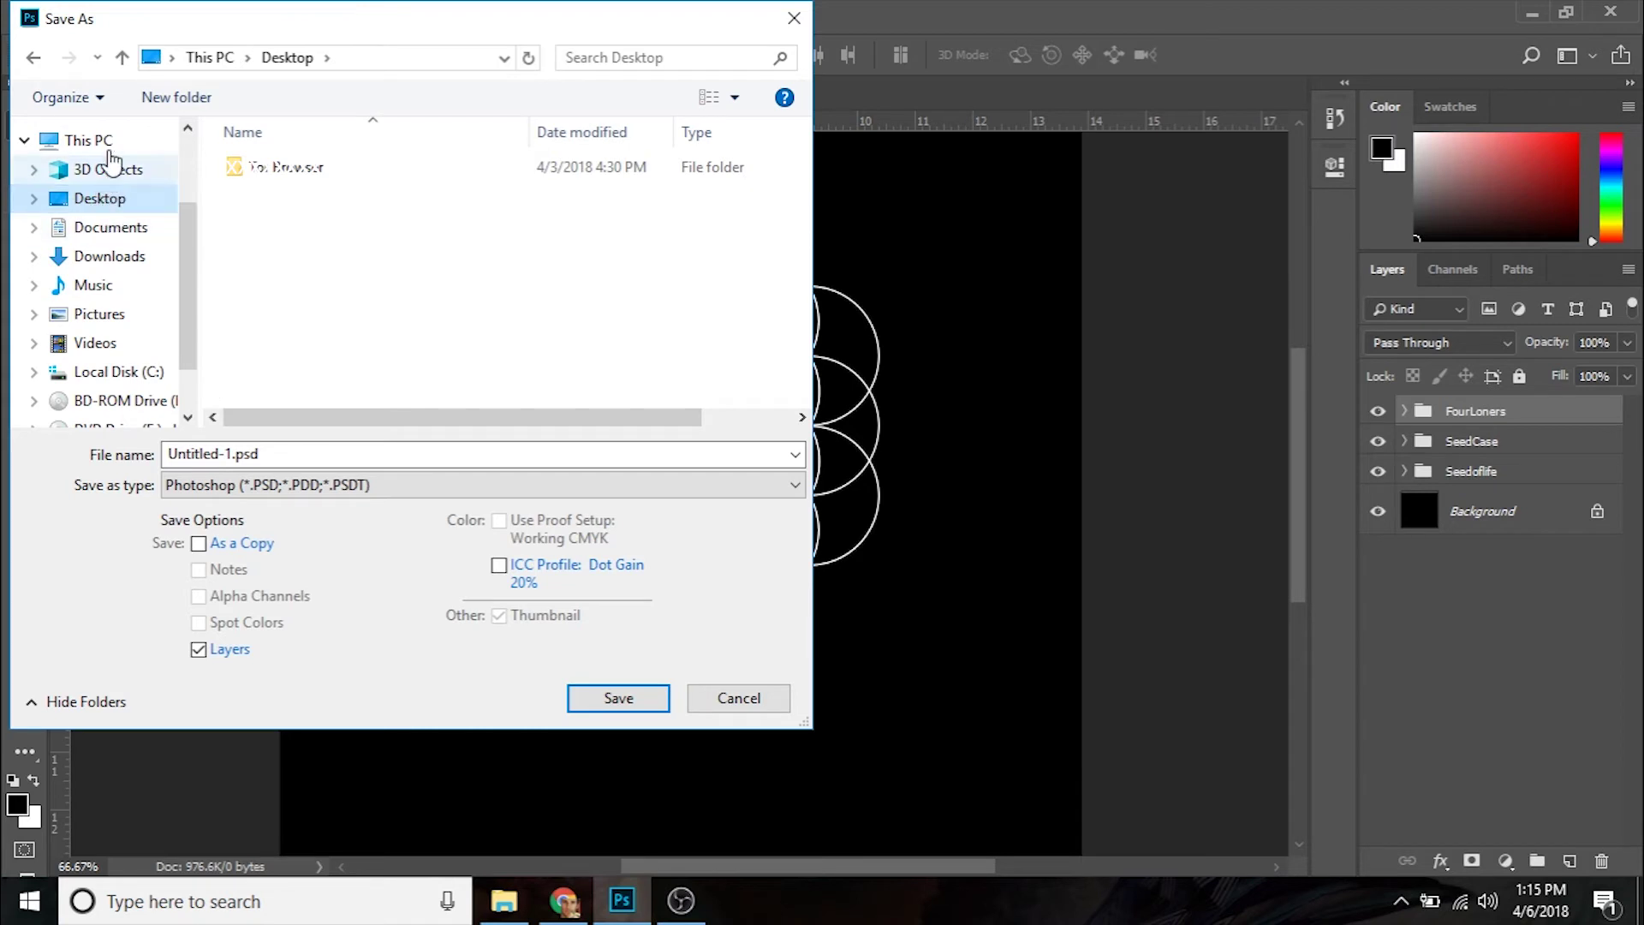
double_click(224, 453)
click(216, 454)
drag(234, 453, 126, 467)
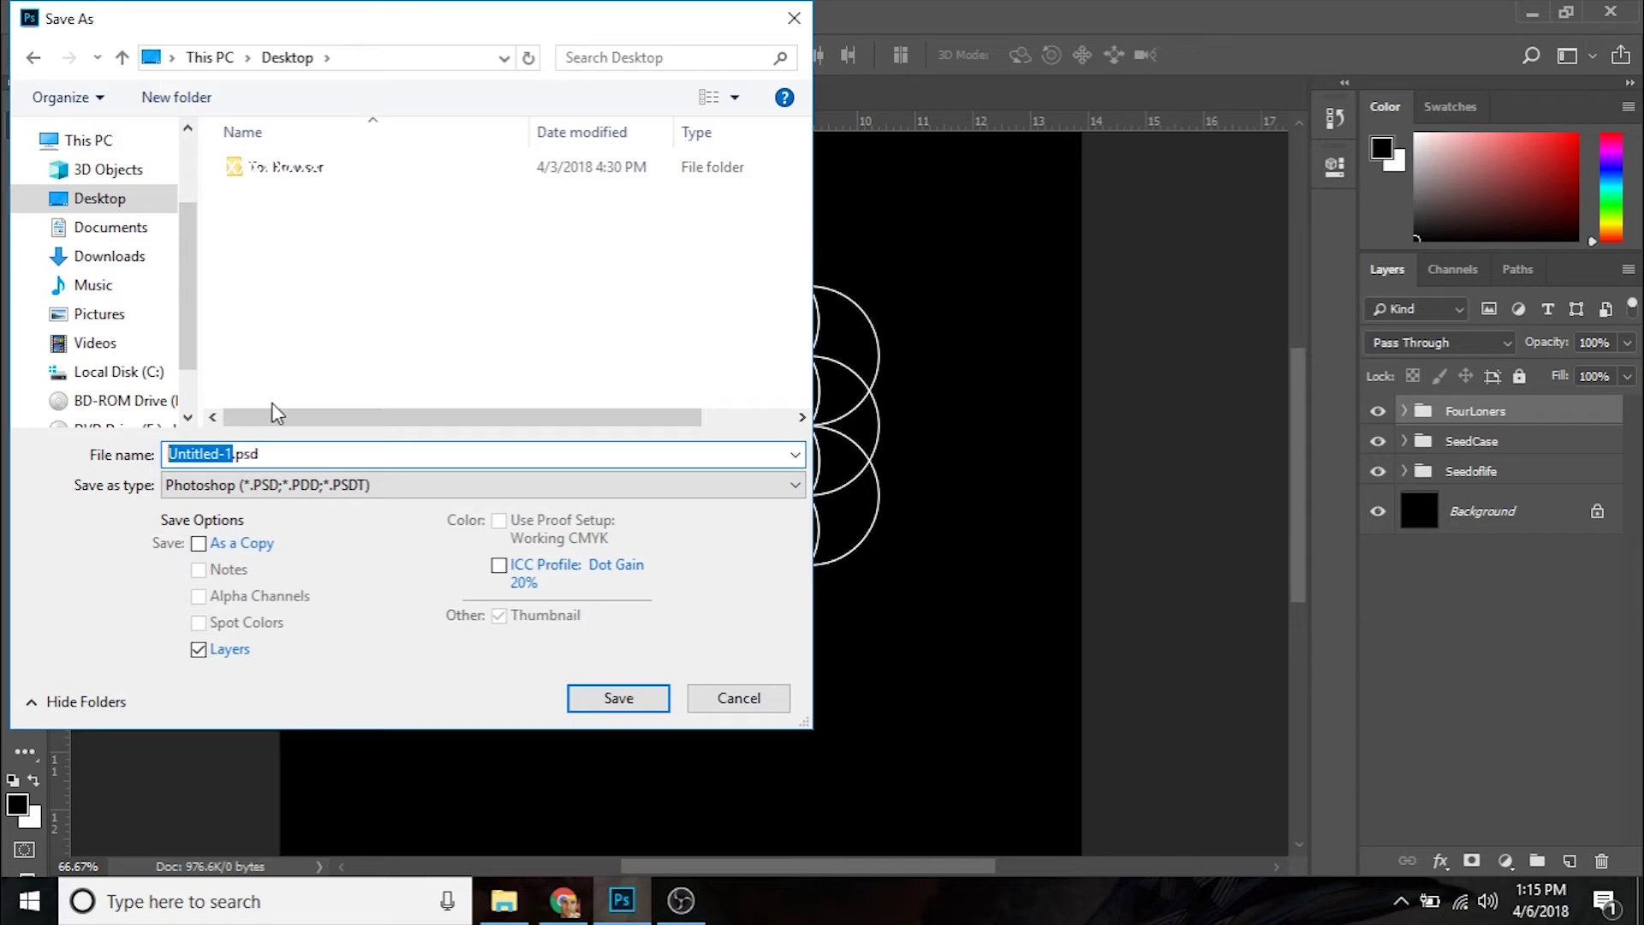
text(FlowerOfLife)
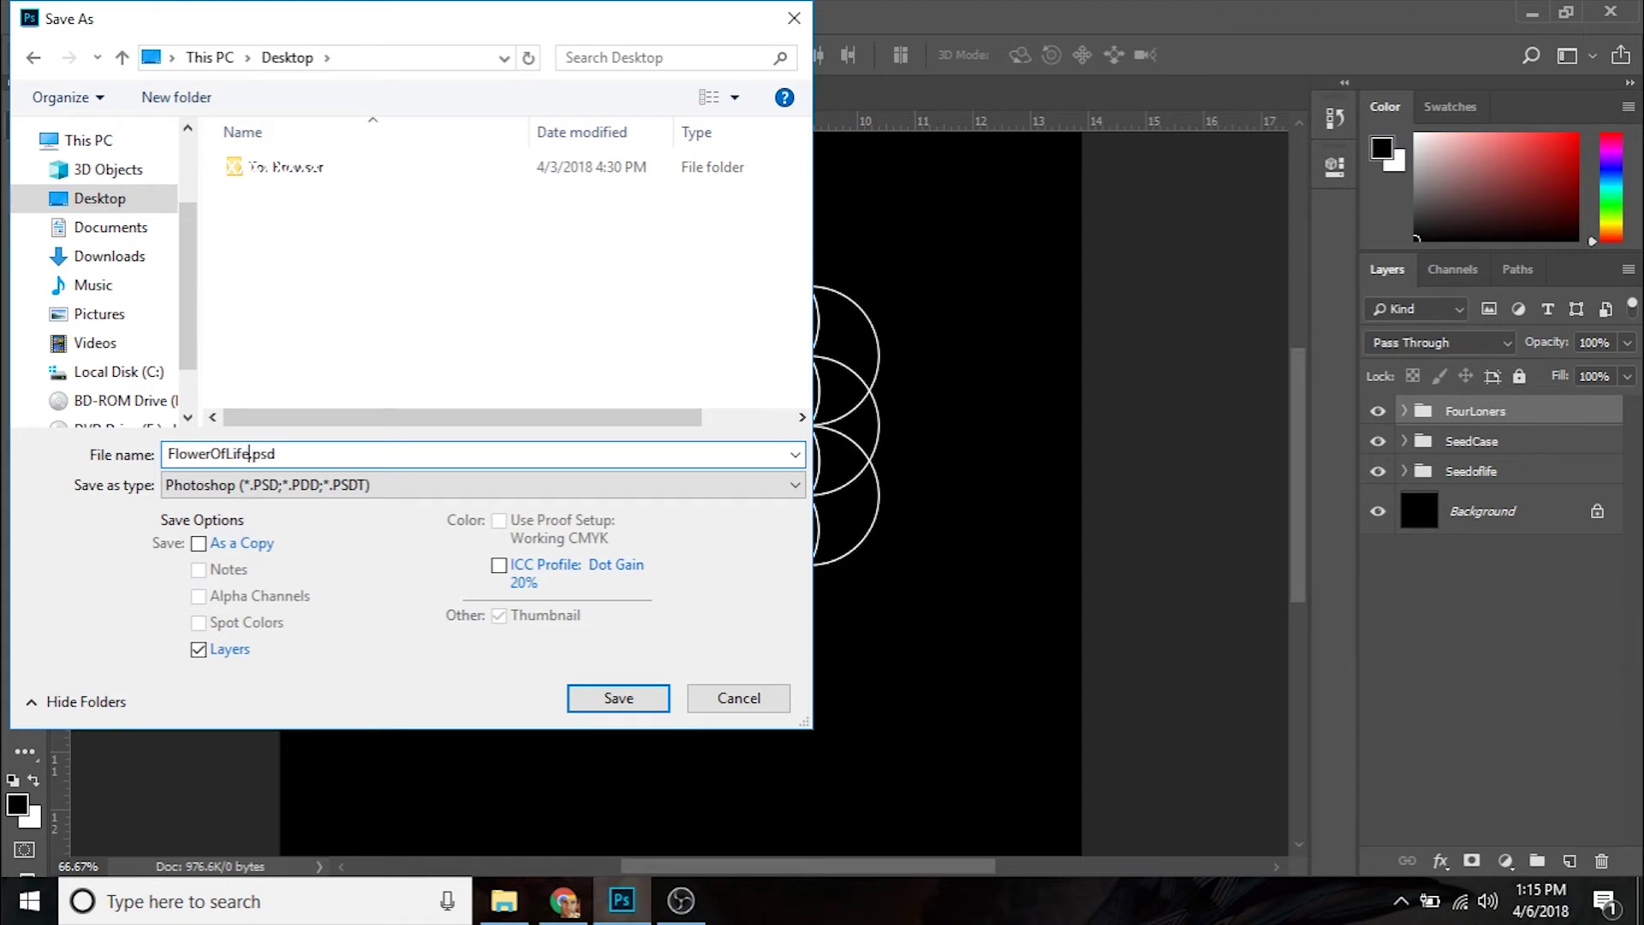
key(Return)
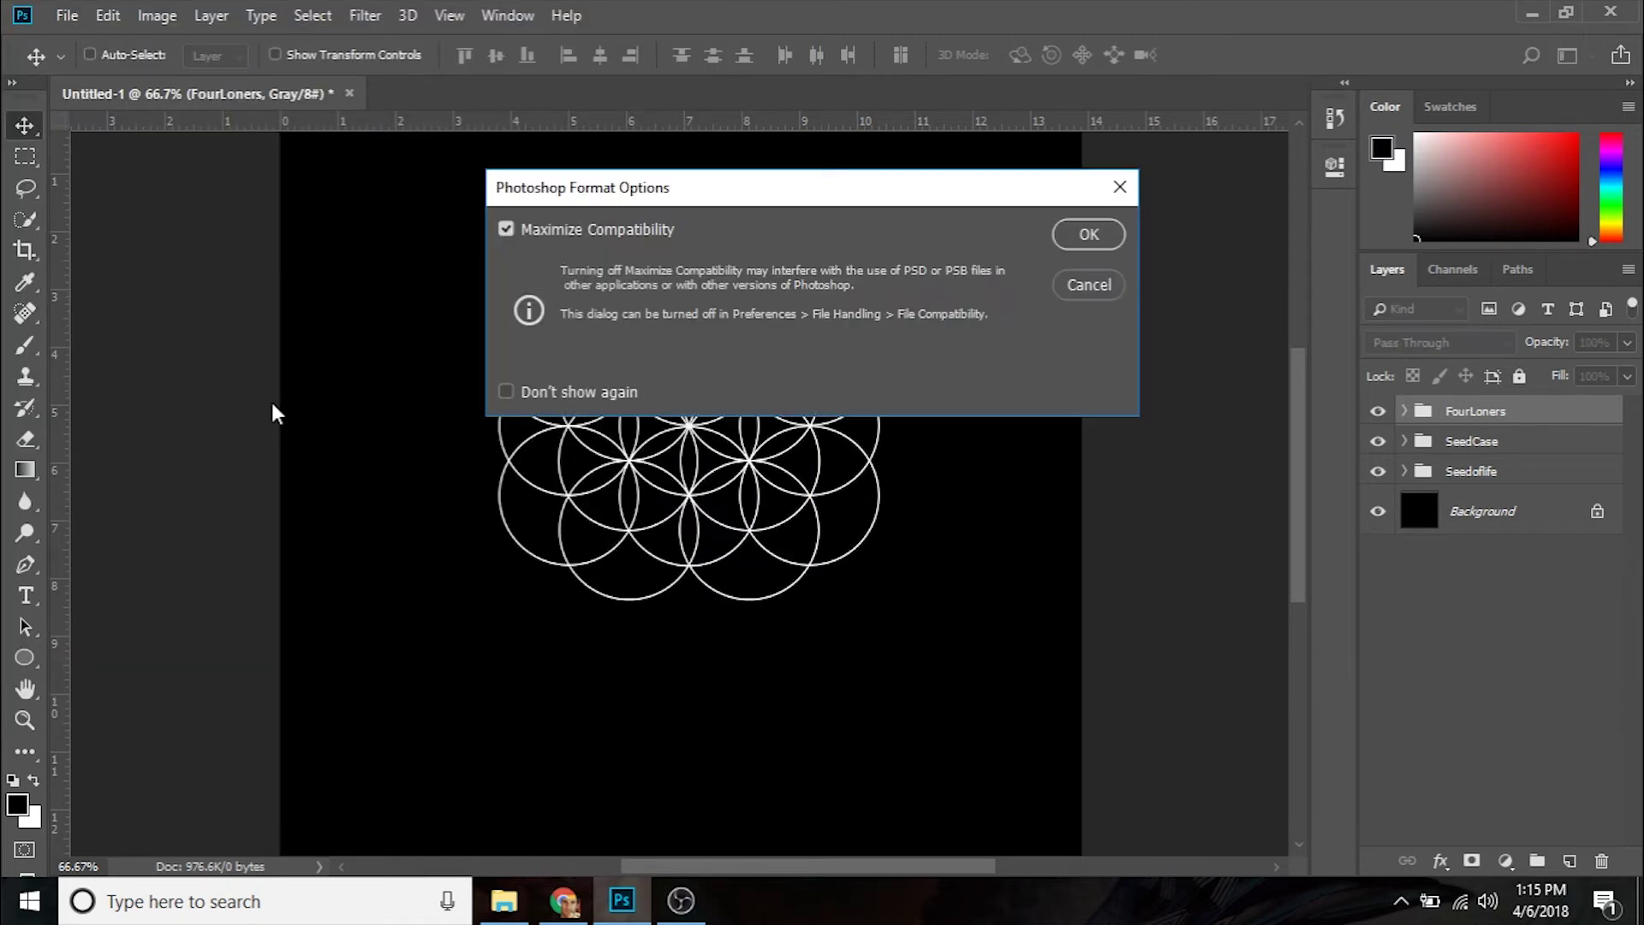
click(1105, 249)
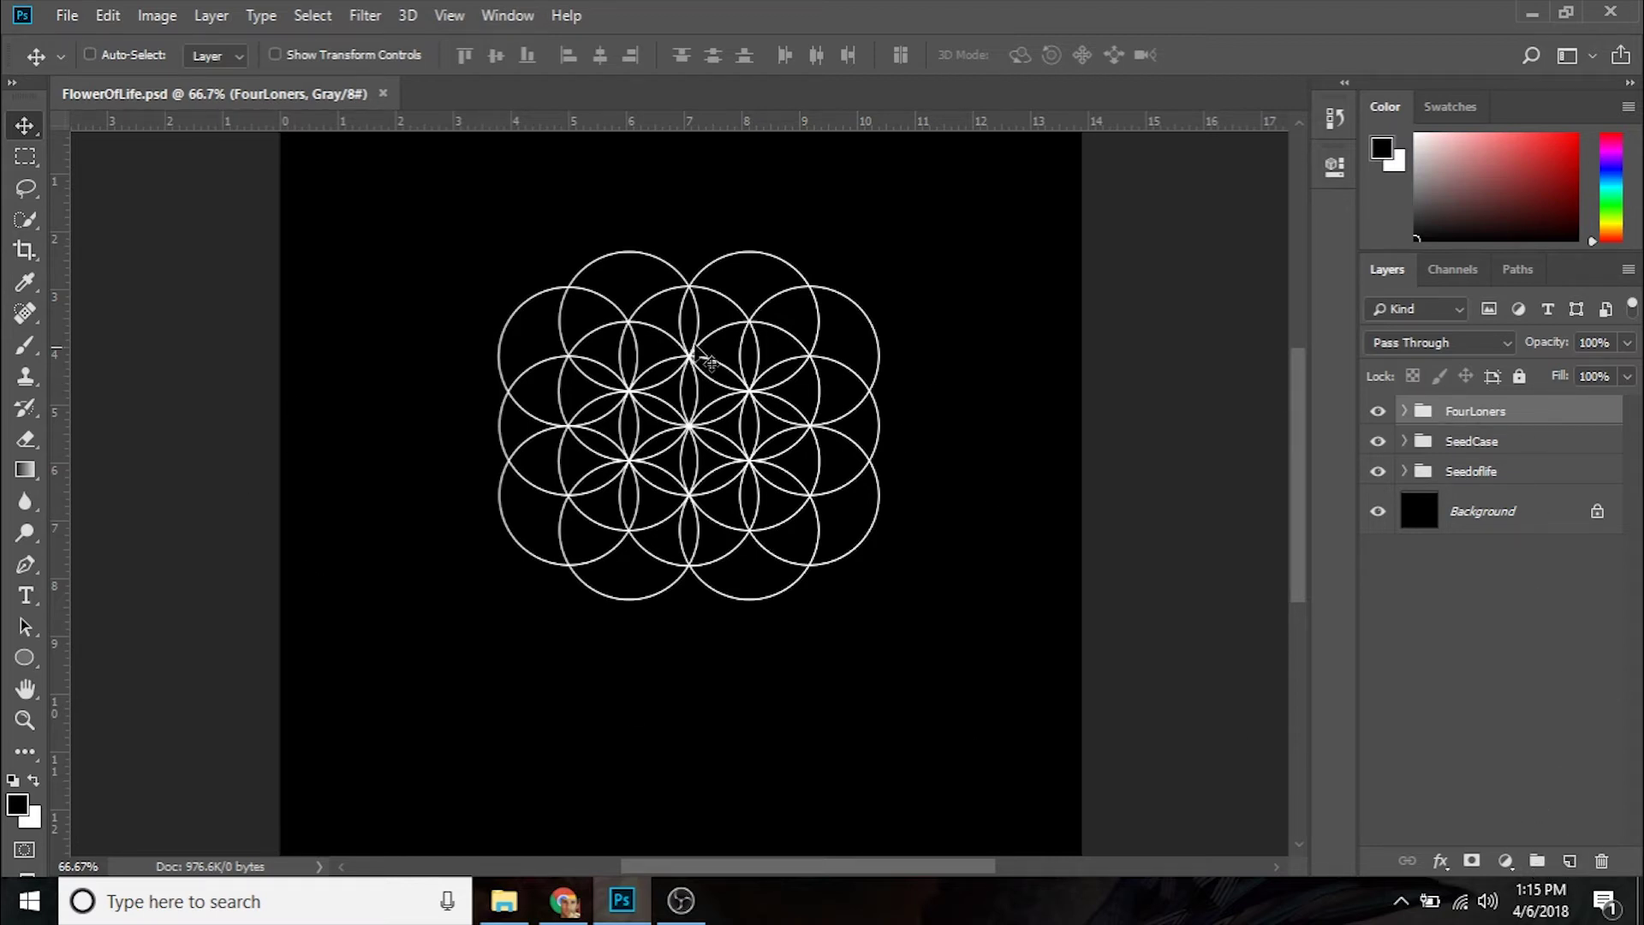
click(25, 158)
click(25, 160)
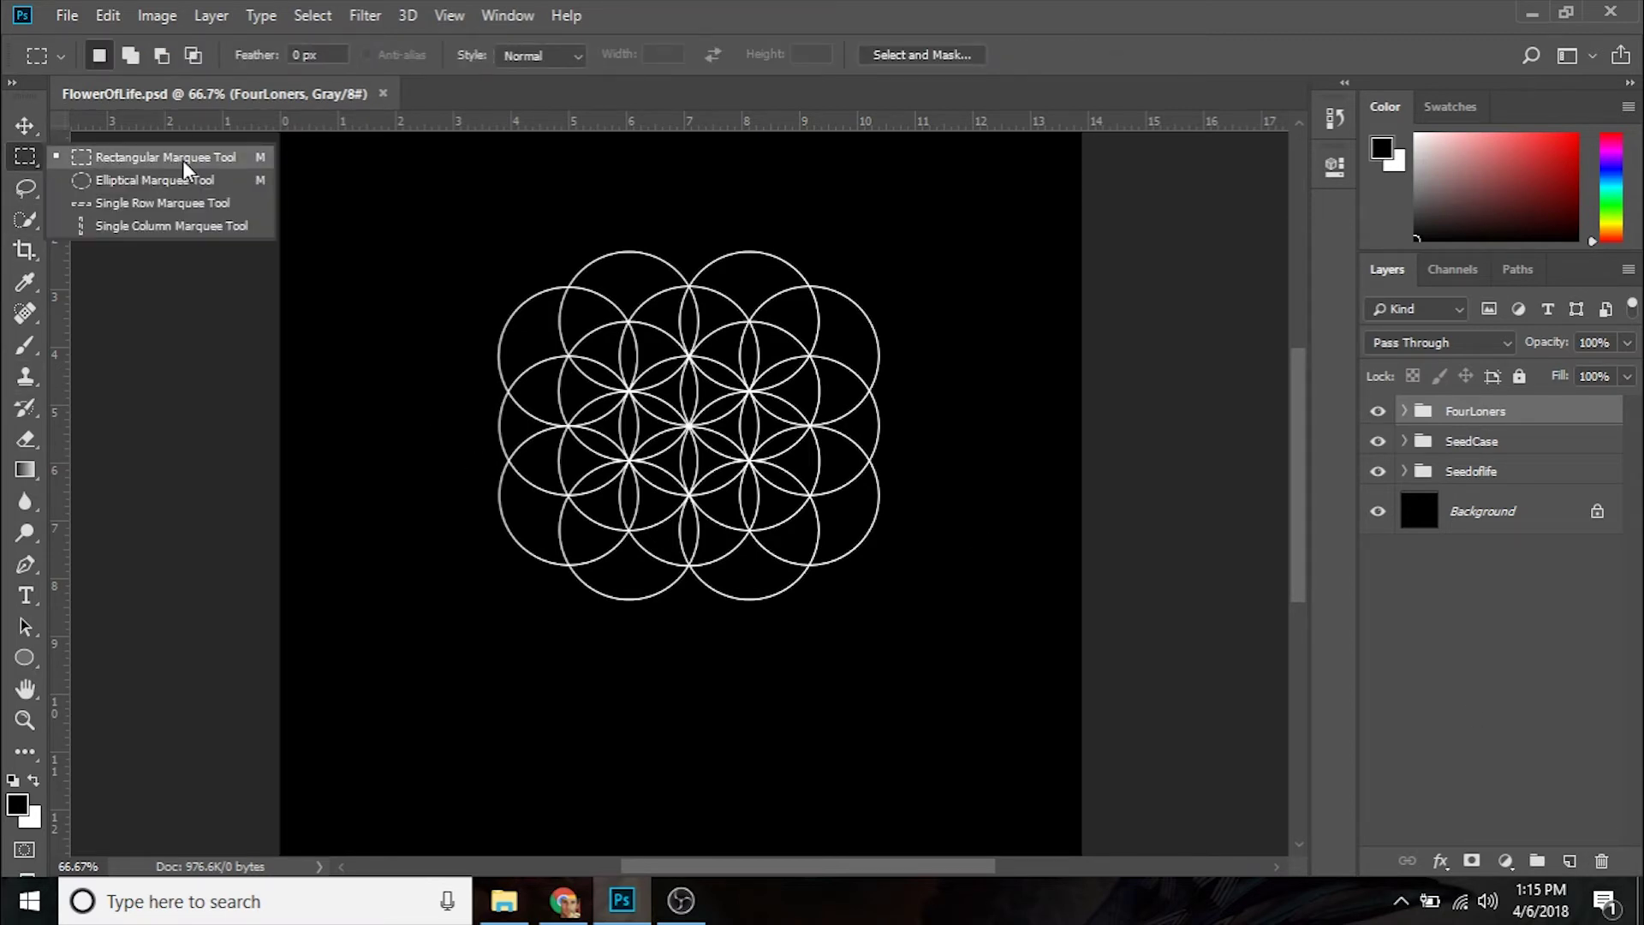
click(952, 237)
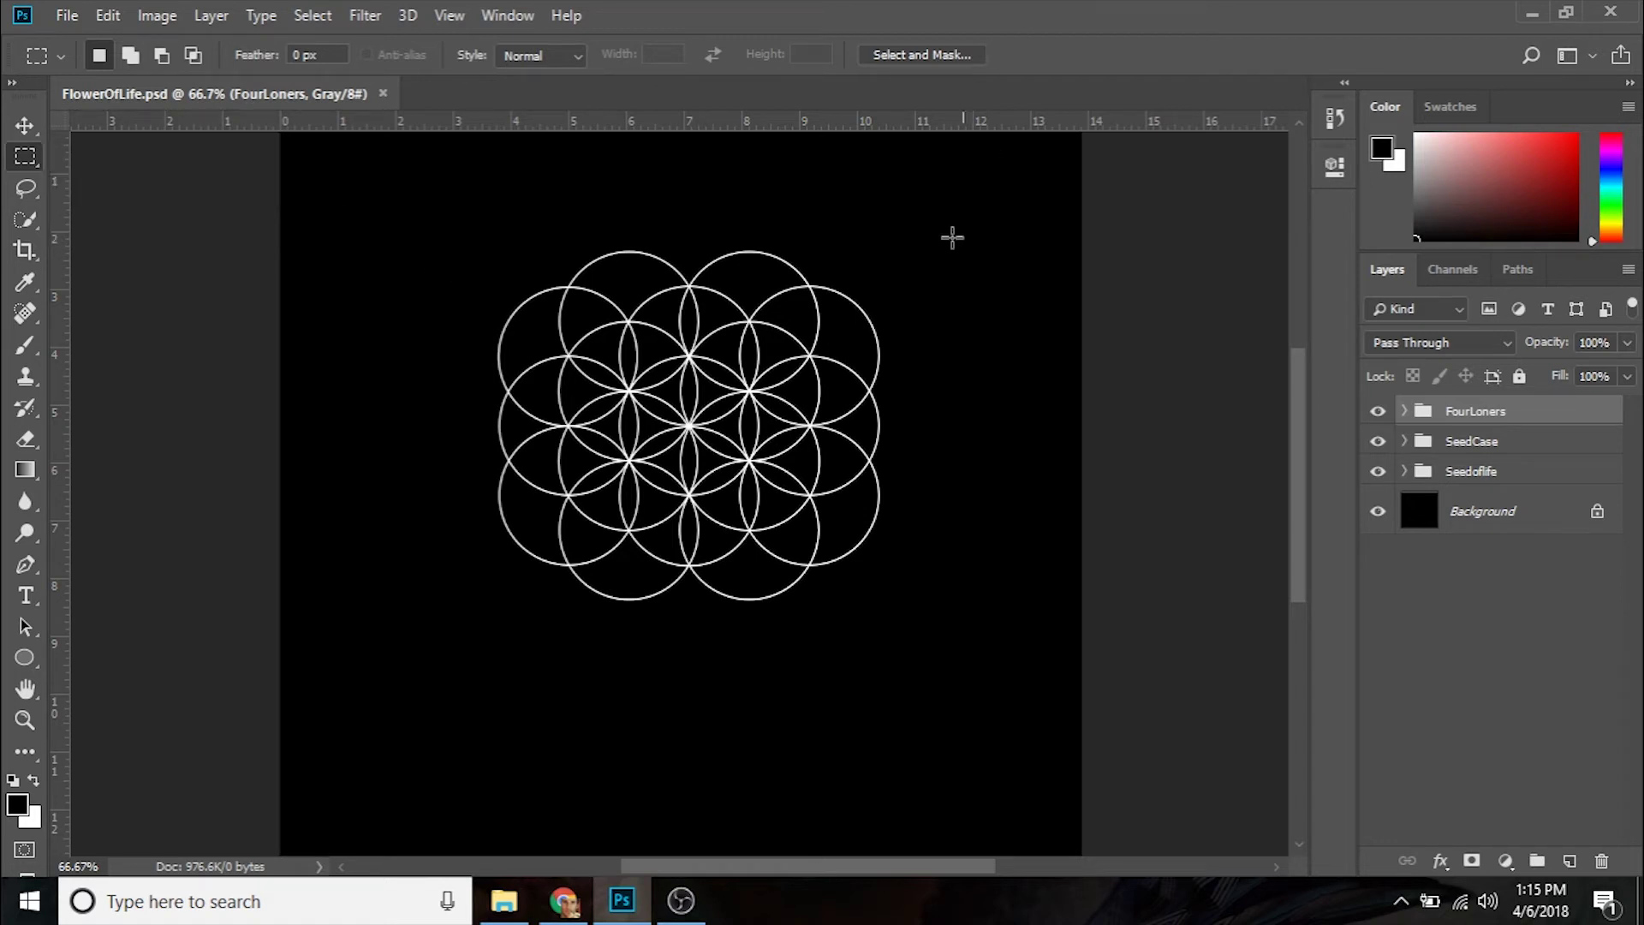
drag(629, 355, 750, 495)
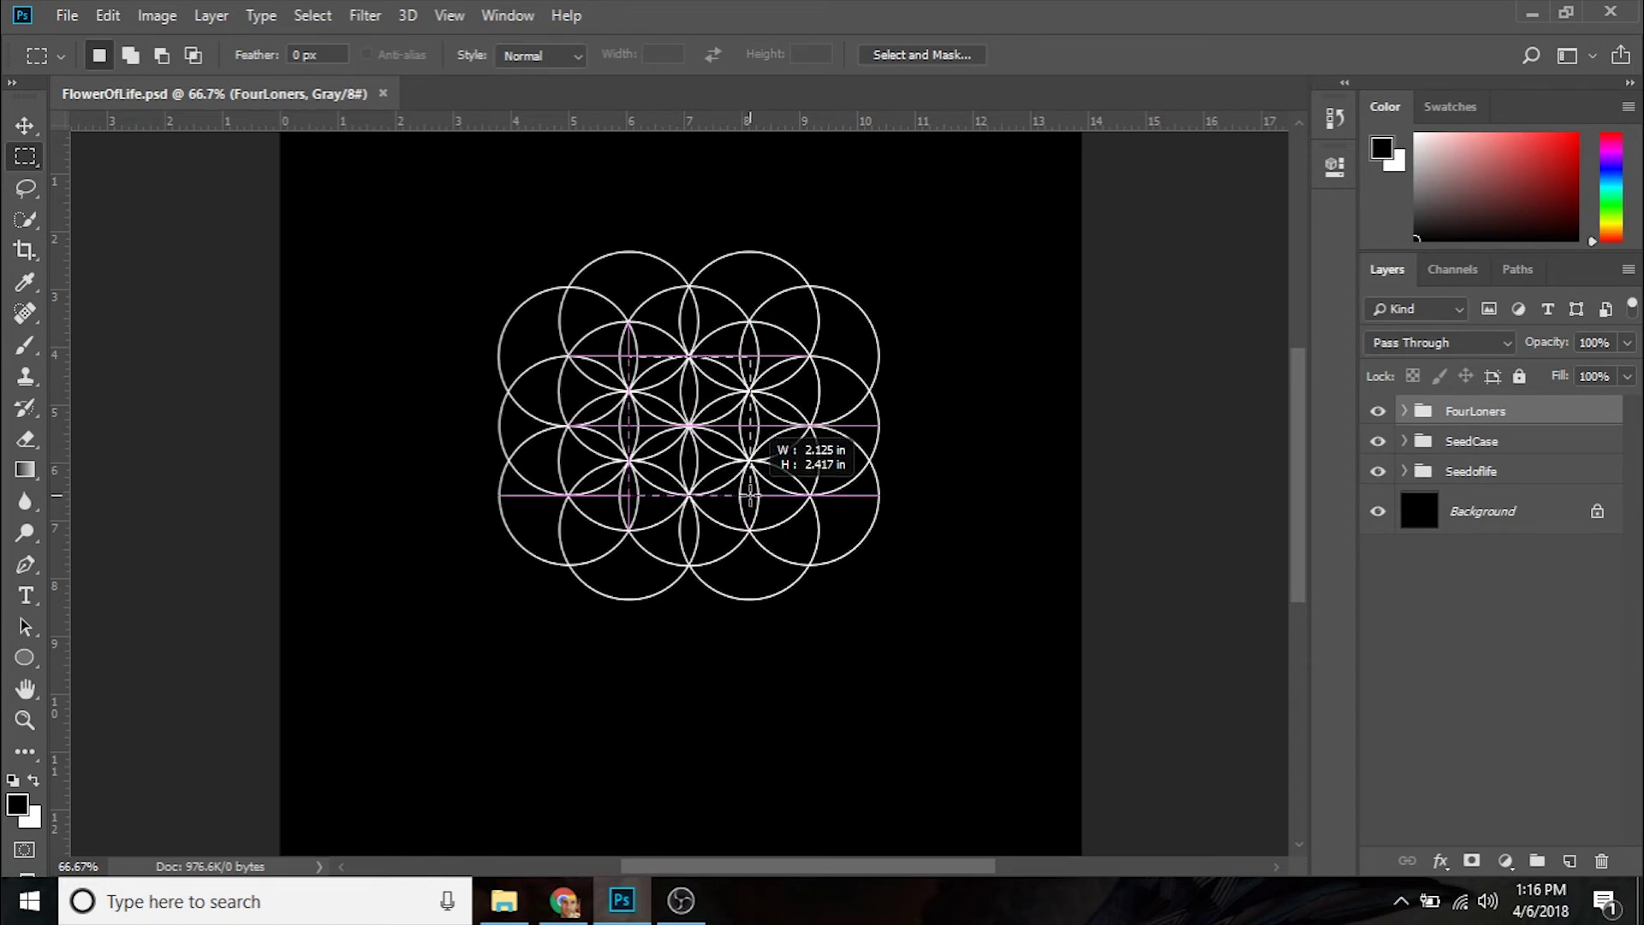
drag(750, 495, 750, 495)
click(781, 446)
Select the repeating tile around the central flower with the Rectangular Marquee, about 2.08 in wide and 2.43 in high
key(z)
drag(781, 445, 873, 553)
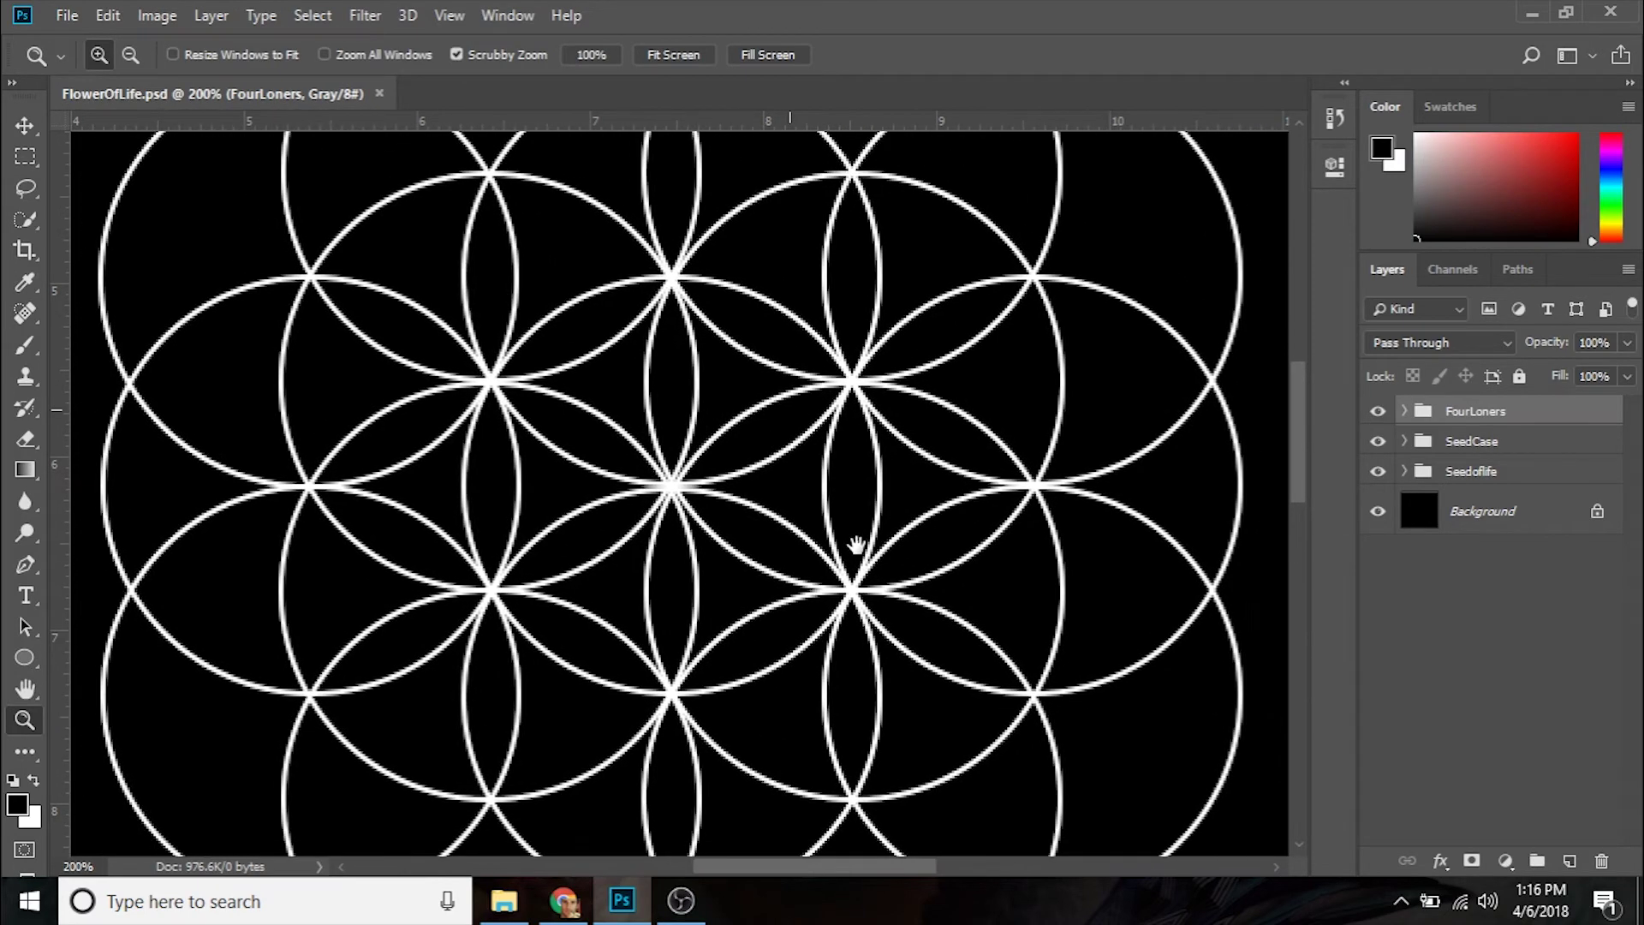
click(25, 156)
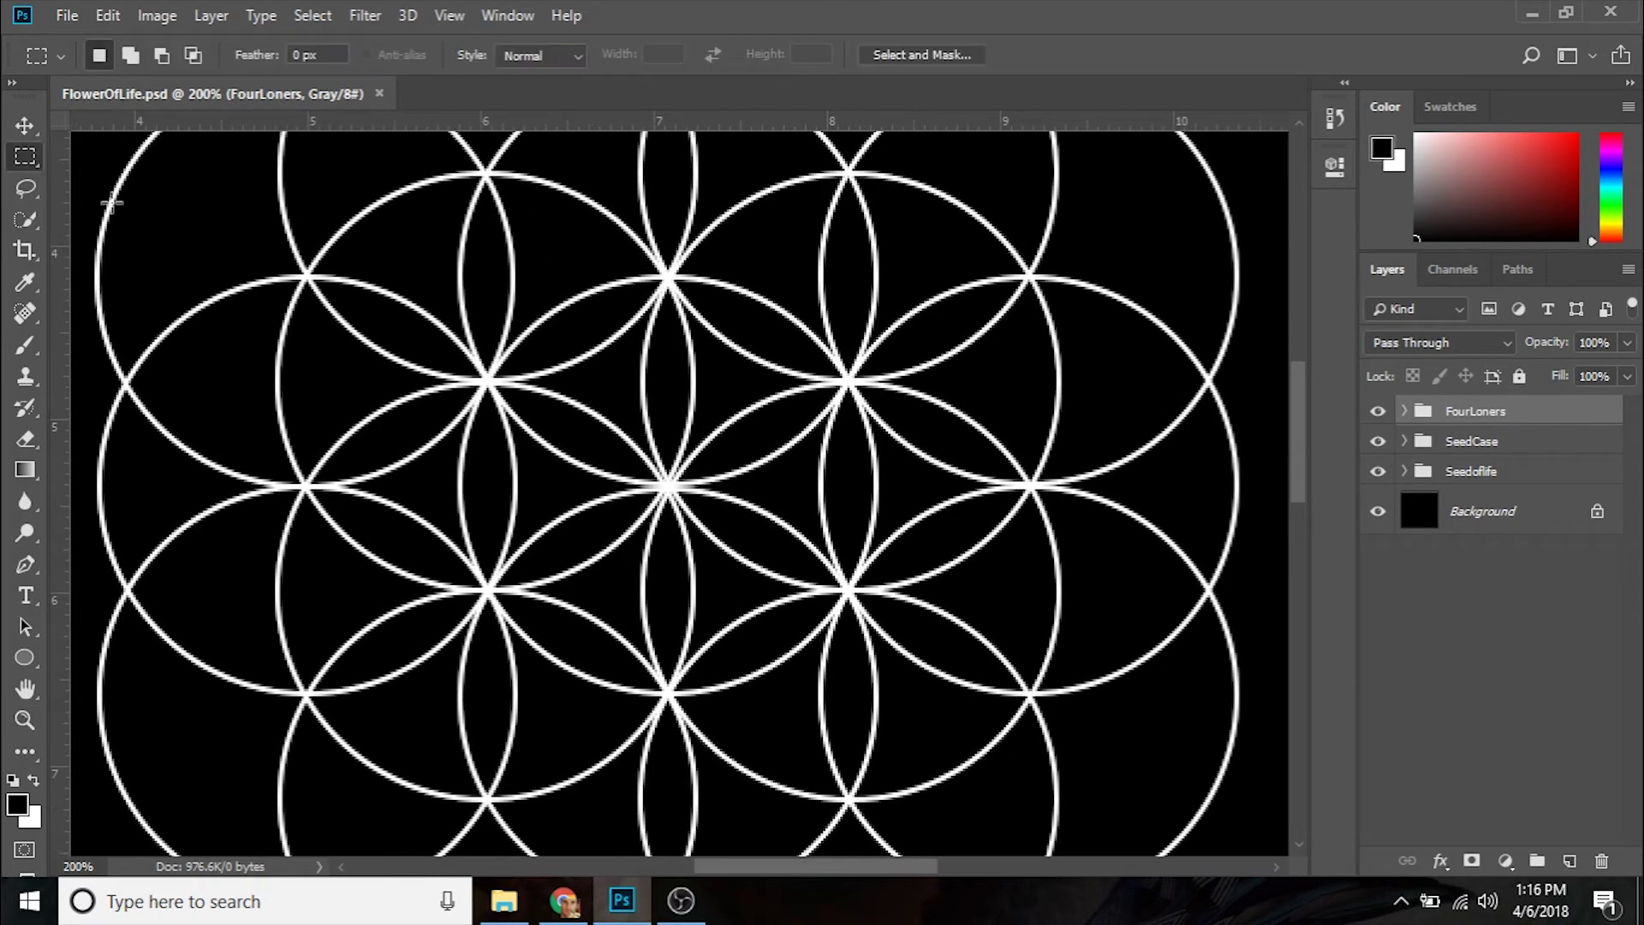
drag(484, 271, 846, 698)
click(488, 268)
drag(497, 293, 847, 693)
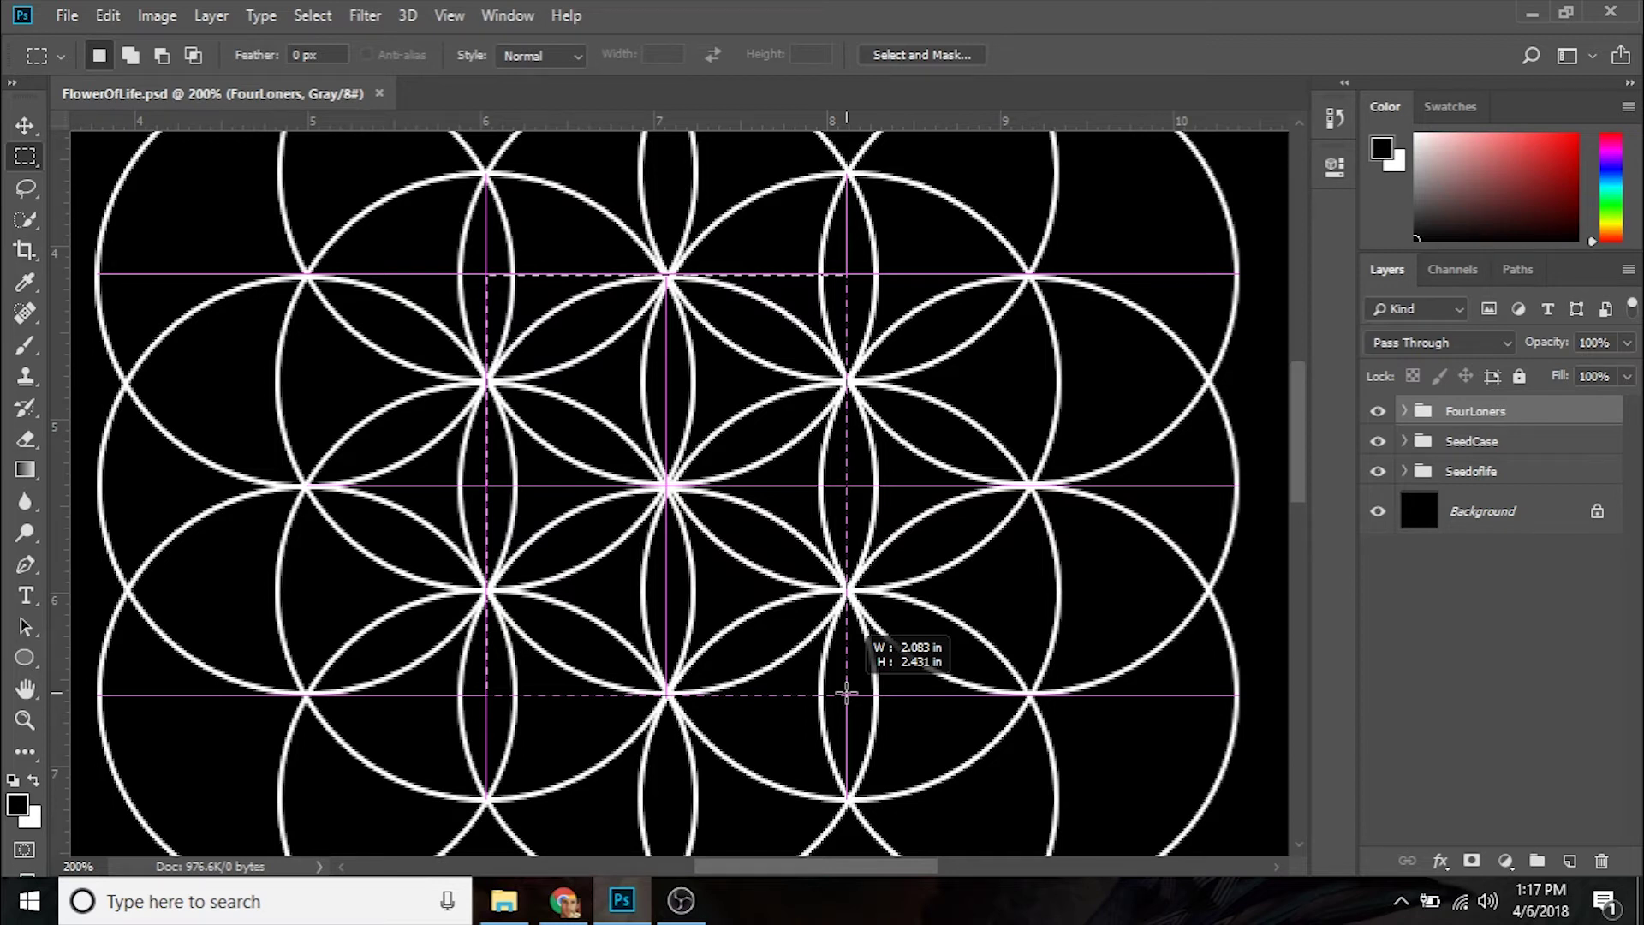
drag(847, 693, 847, 692)
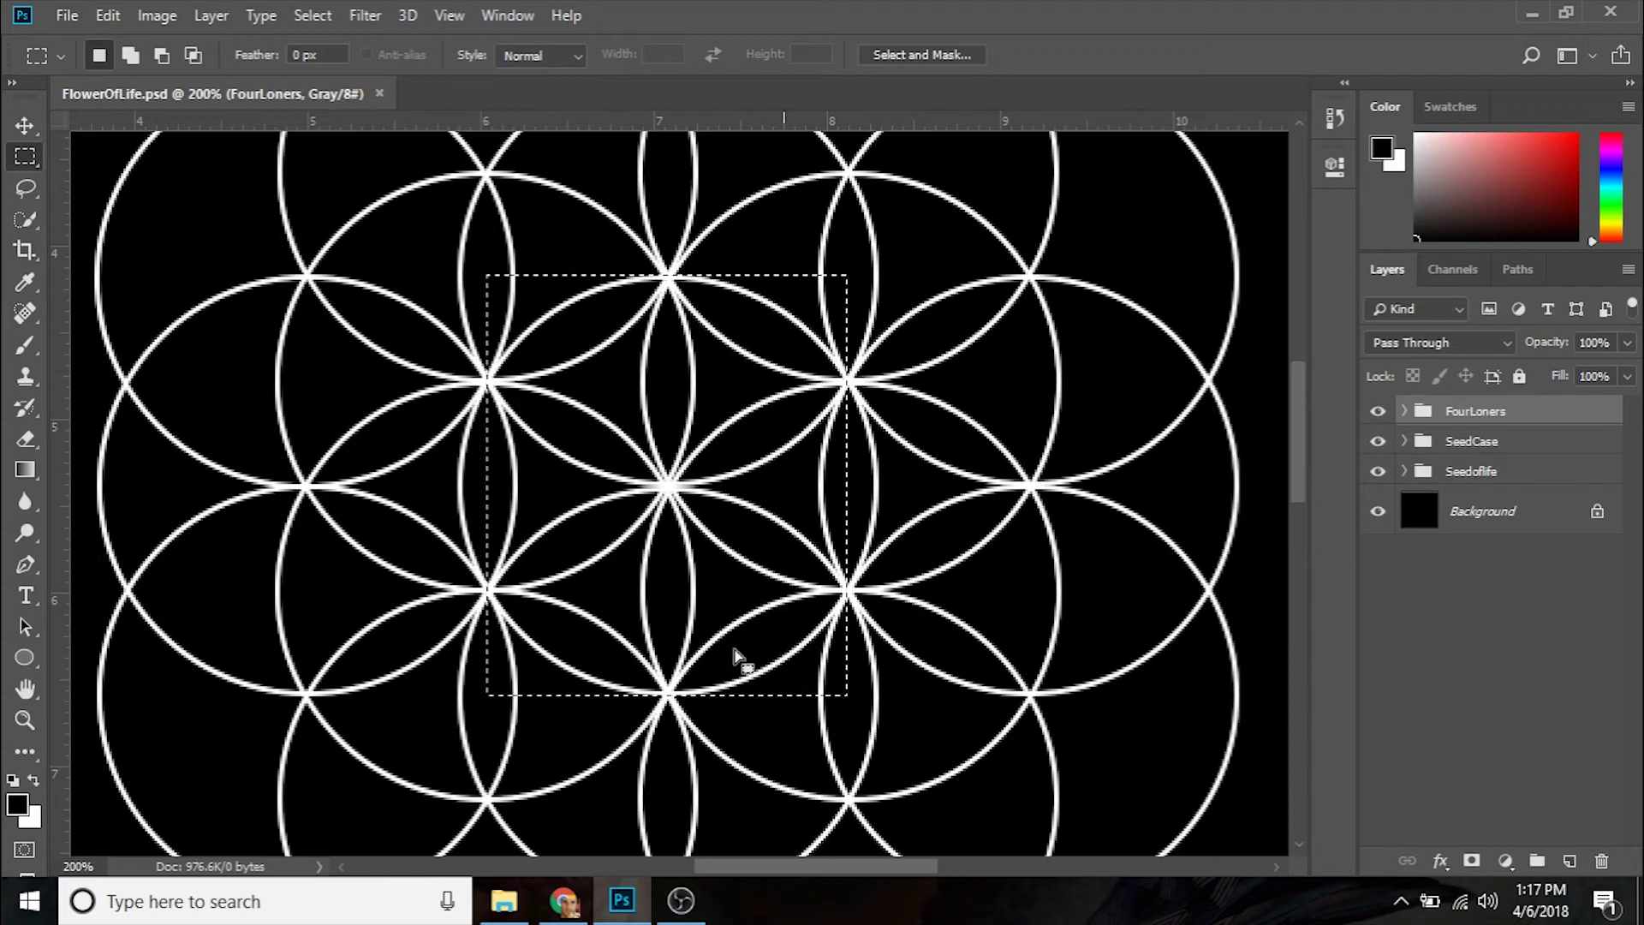
Define the selected tile as a pattern named FlowerOfLifePattern
click(113, 15)
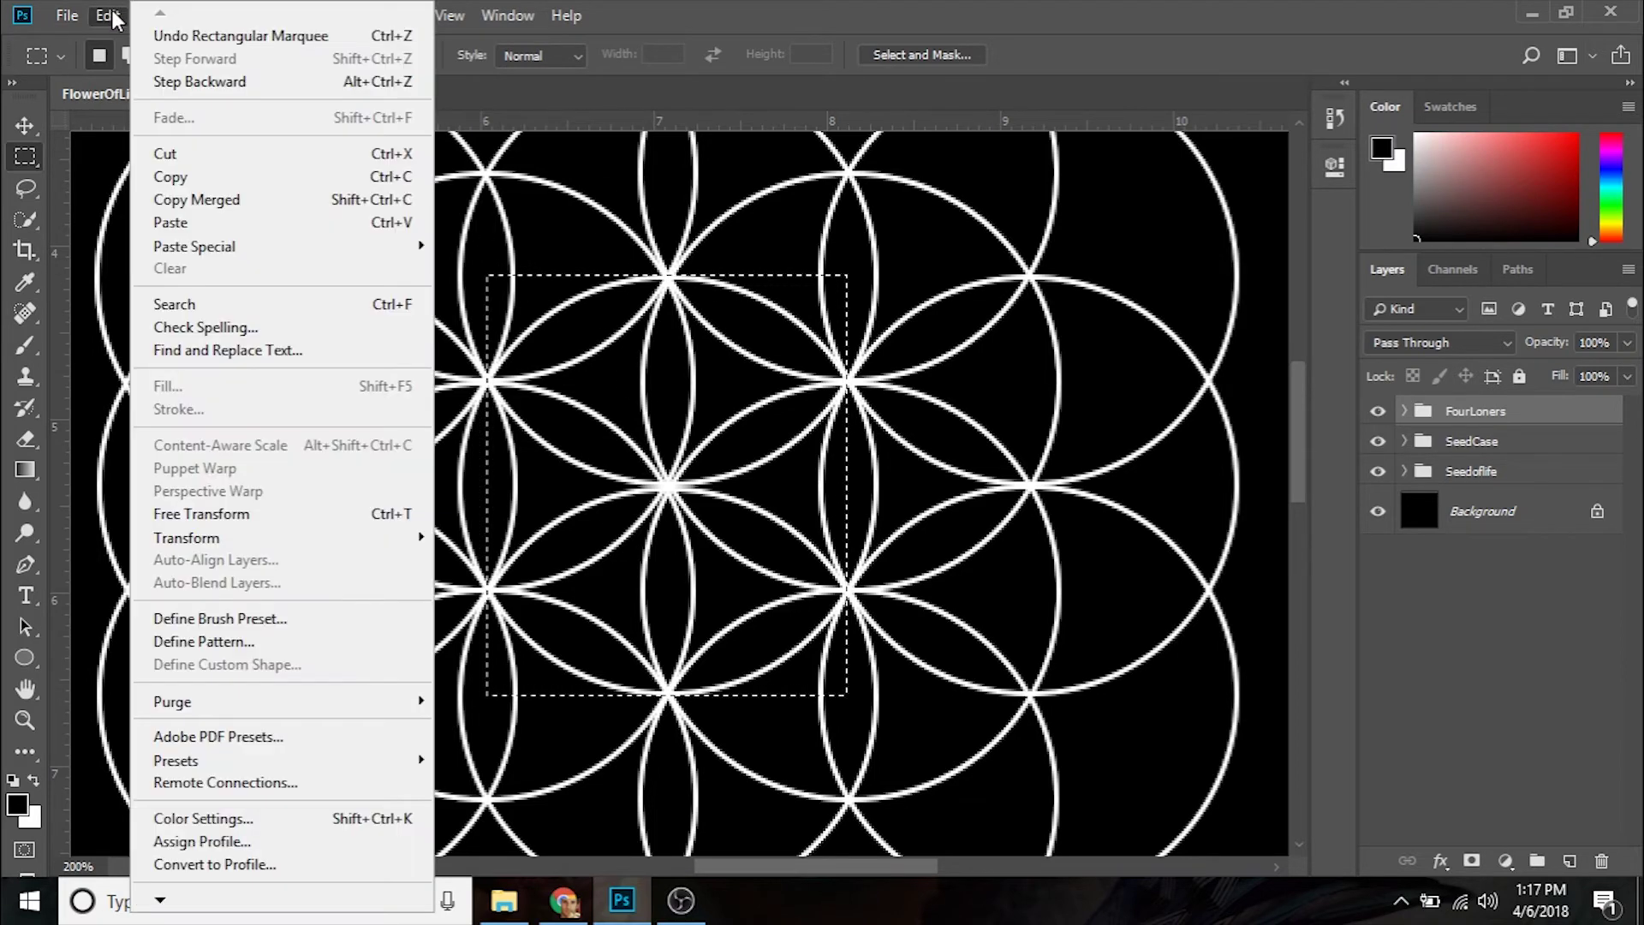
click(256, 641)
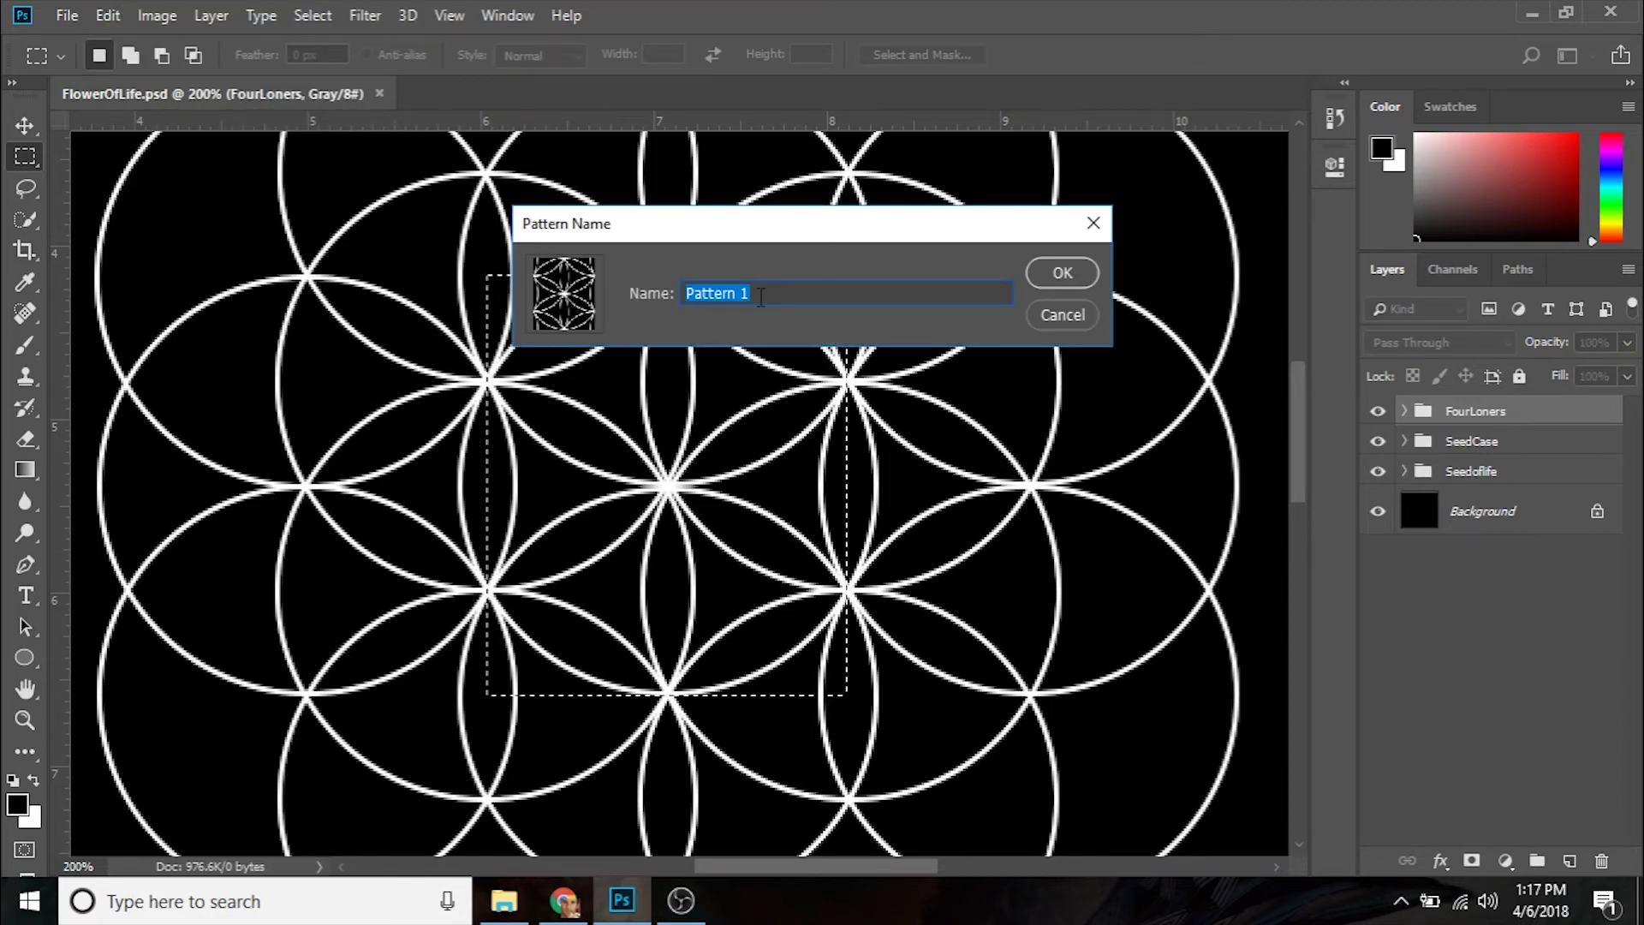
text(Flower)
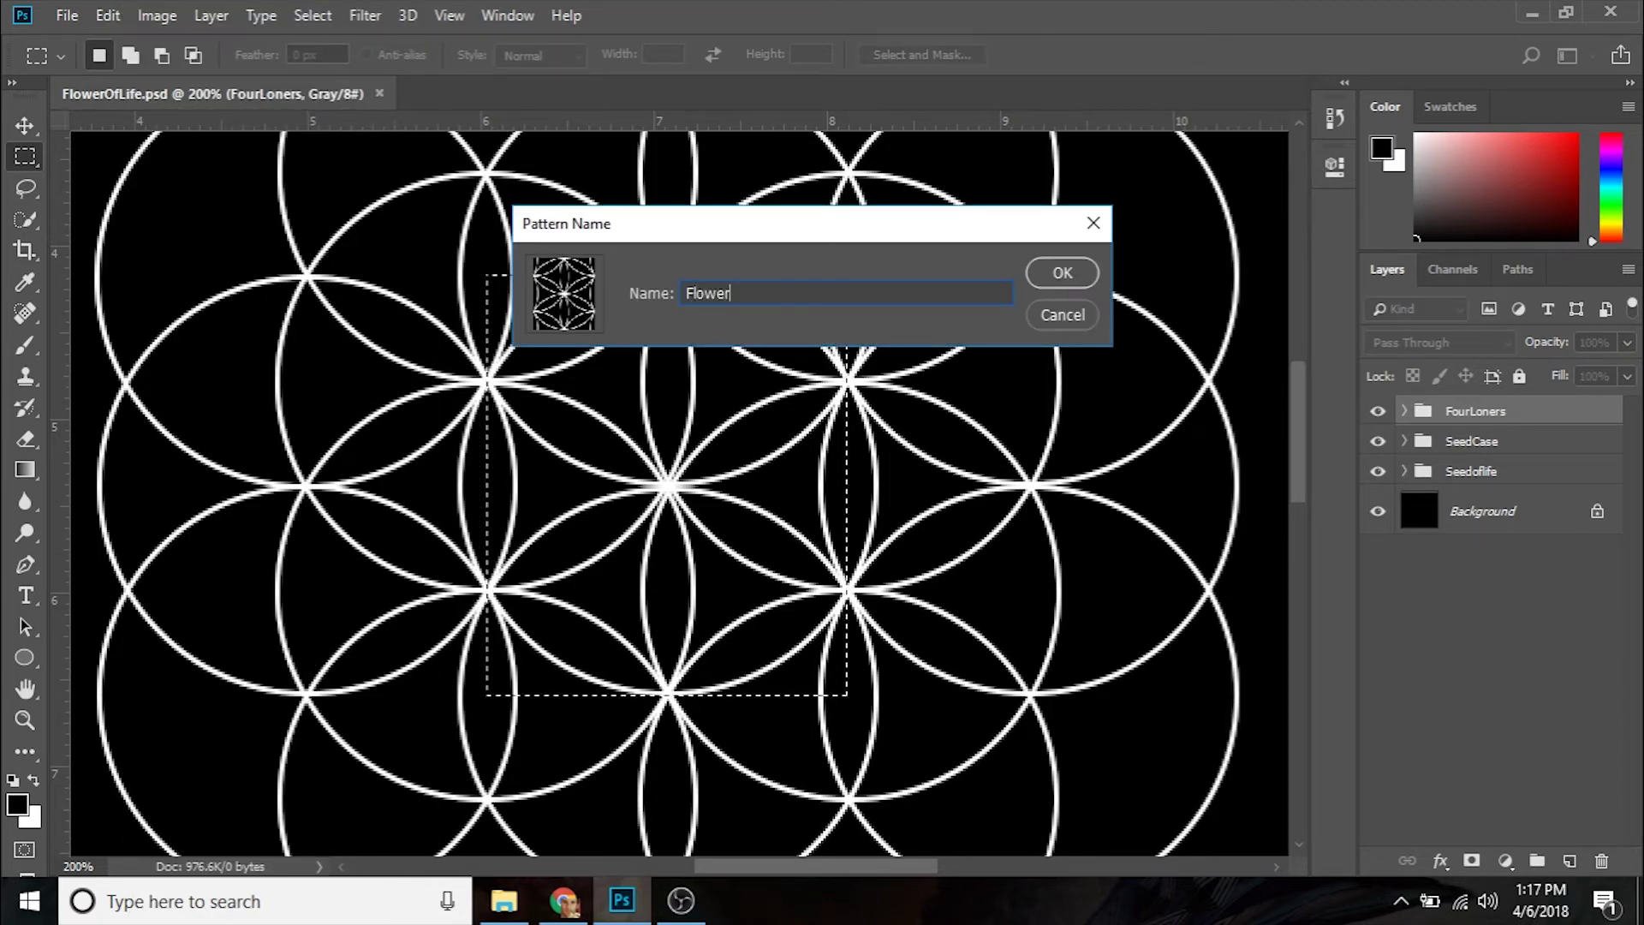
text(OfLif)
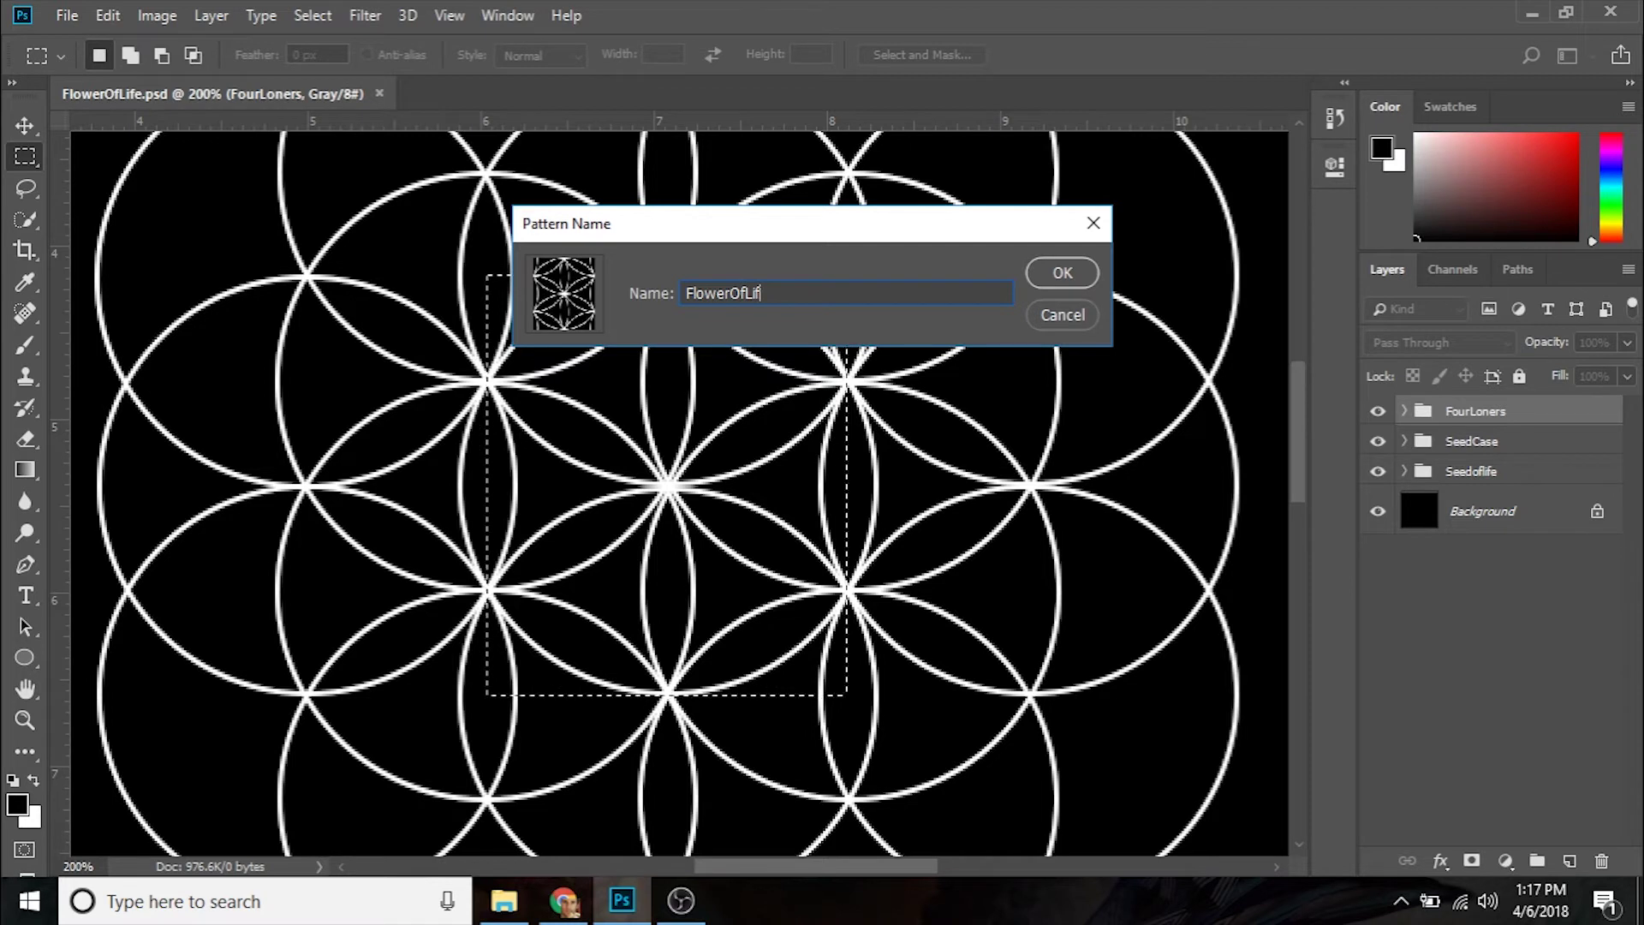
text(ePattern)
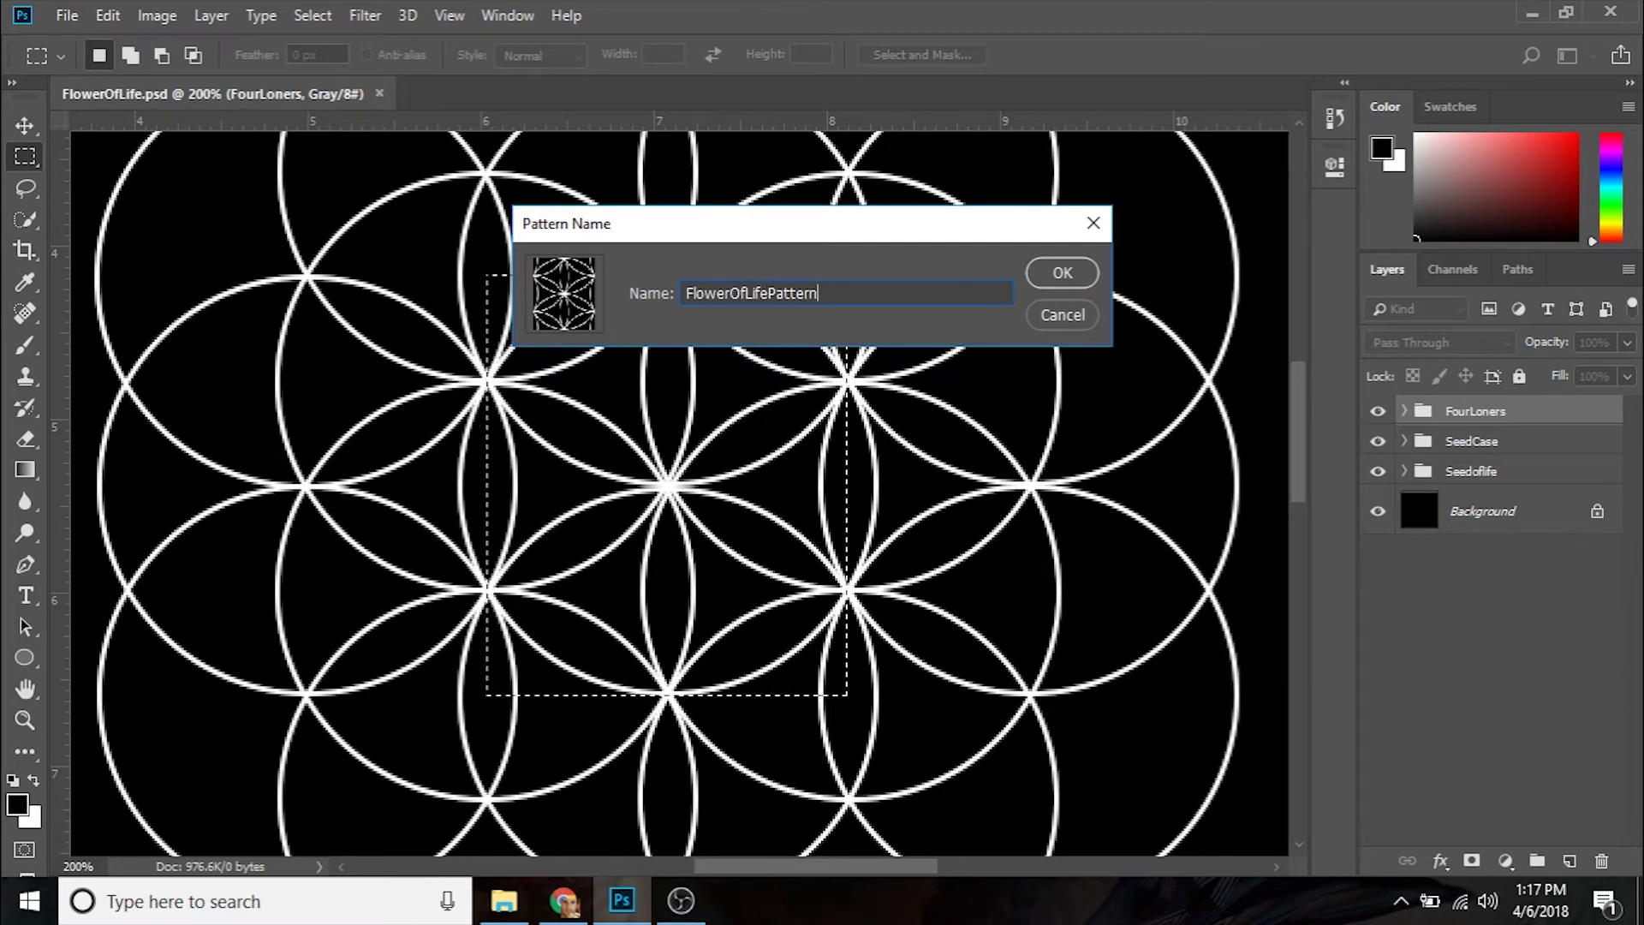
key(Return)
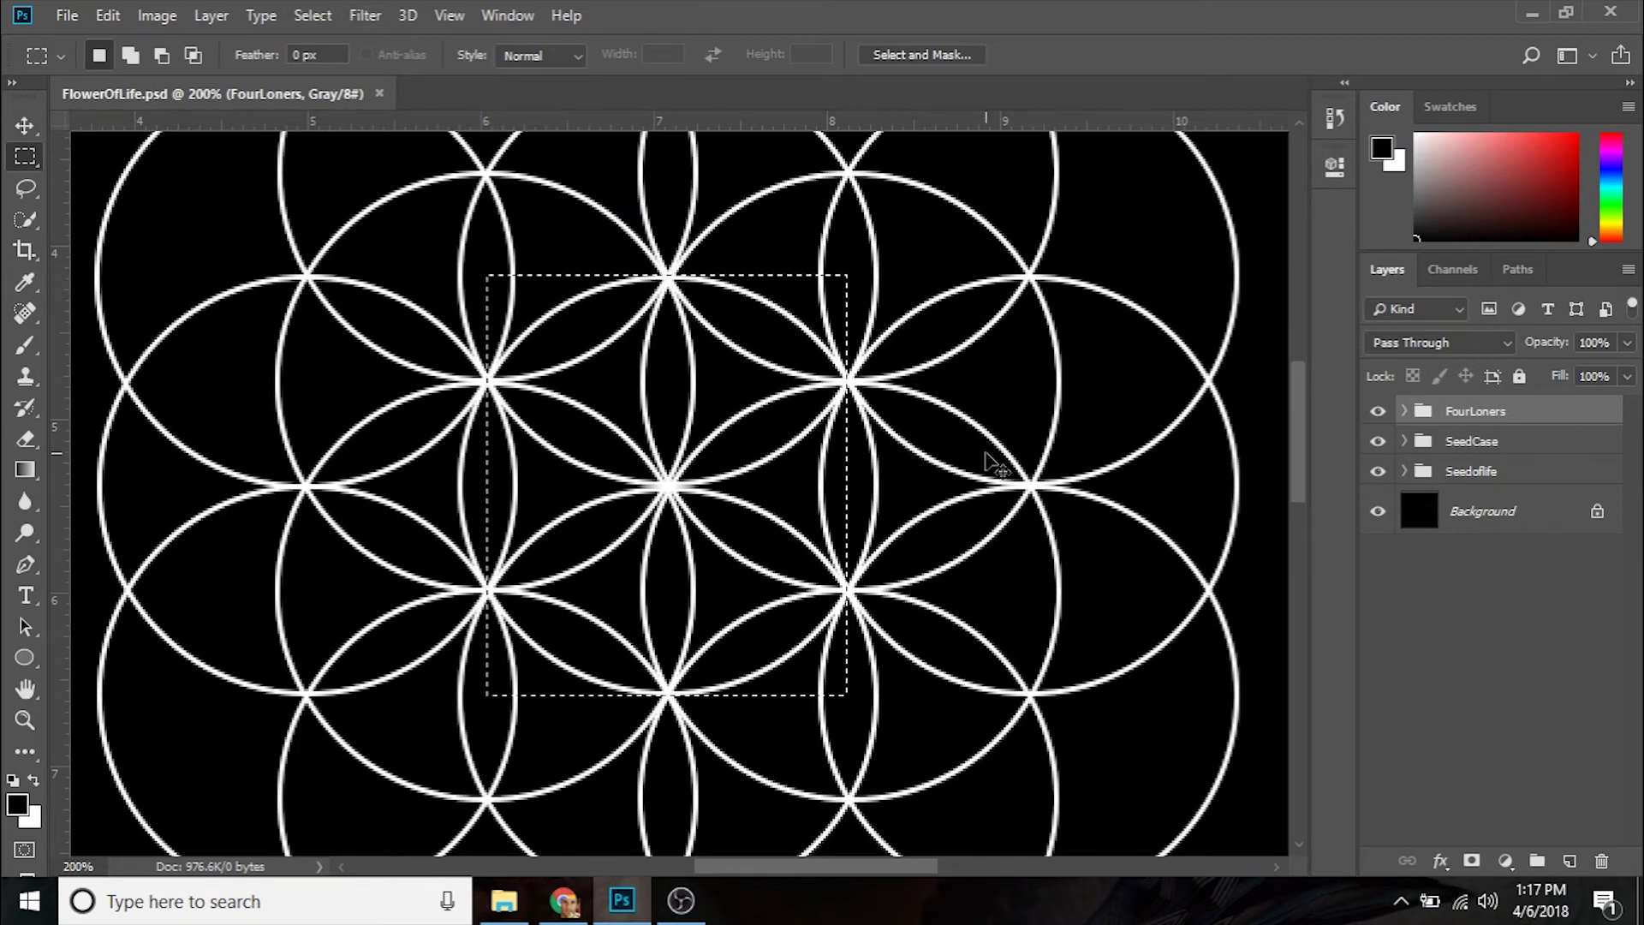
Hide the FourLoners, SeedCase and Seedoflife groups and clear the selection
key(ctrl+0)
drag(1378, 411, 1378, 473)
key(ctrl+d)
Draw a flying bird custom shape about 825 px wide and 699 px high across the middle of the canvas
click(24, 658)
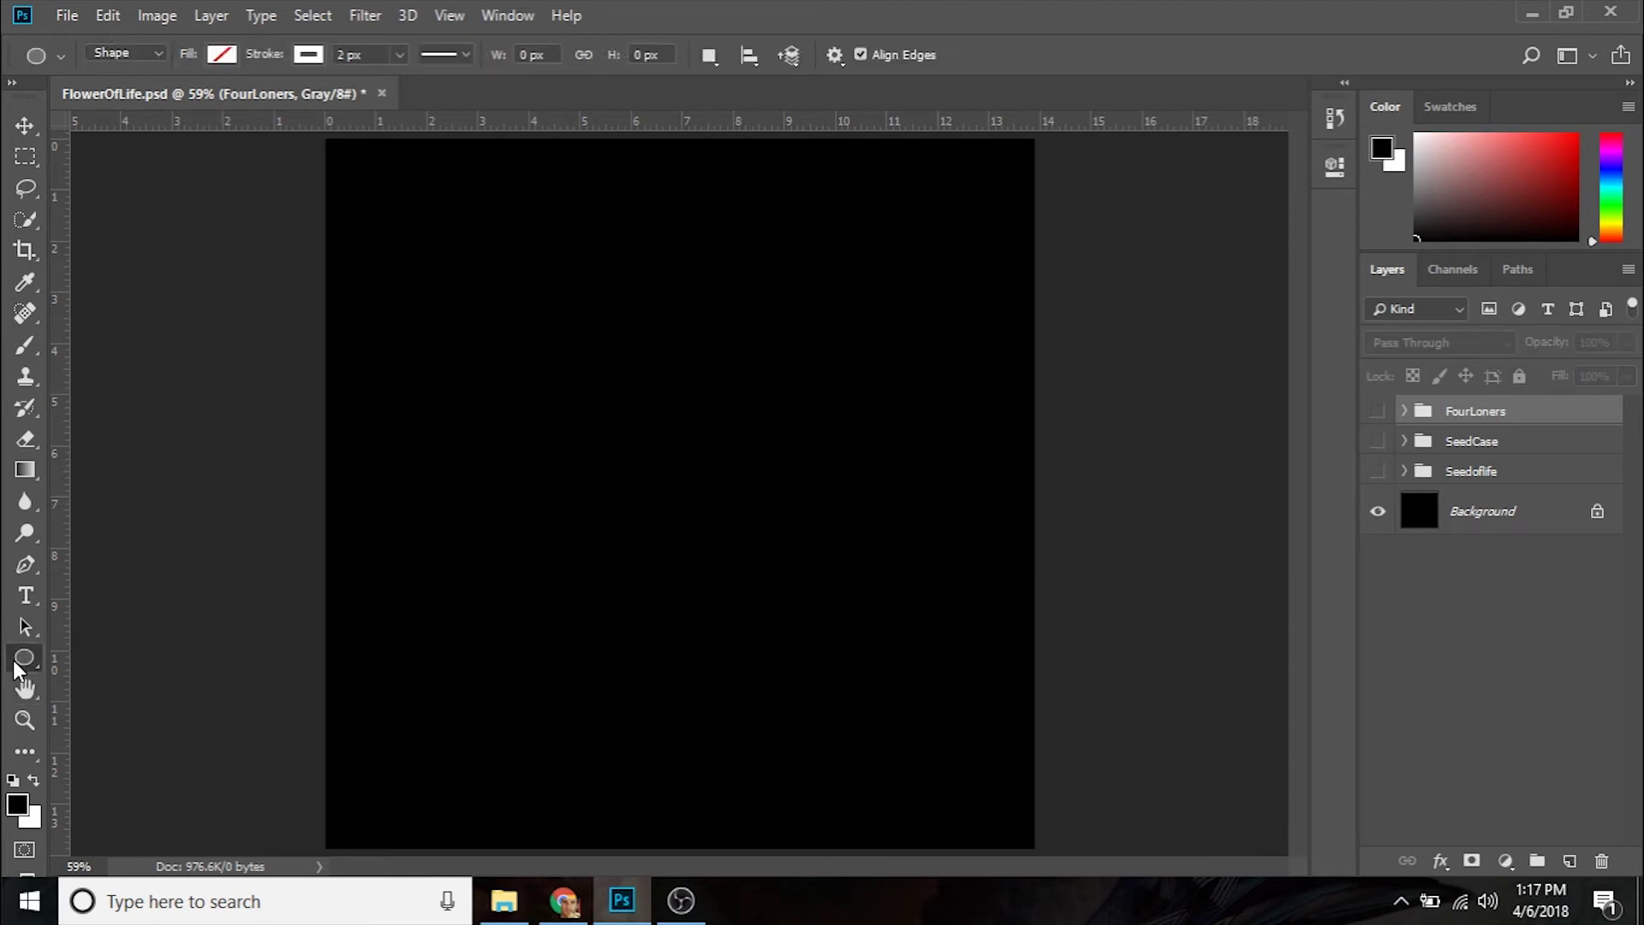
click(122, 772)
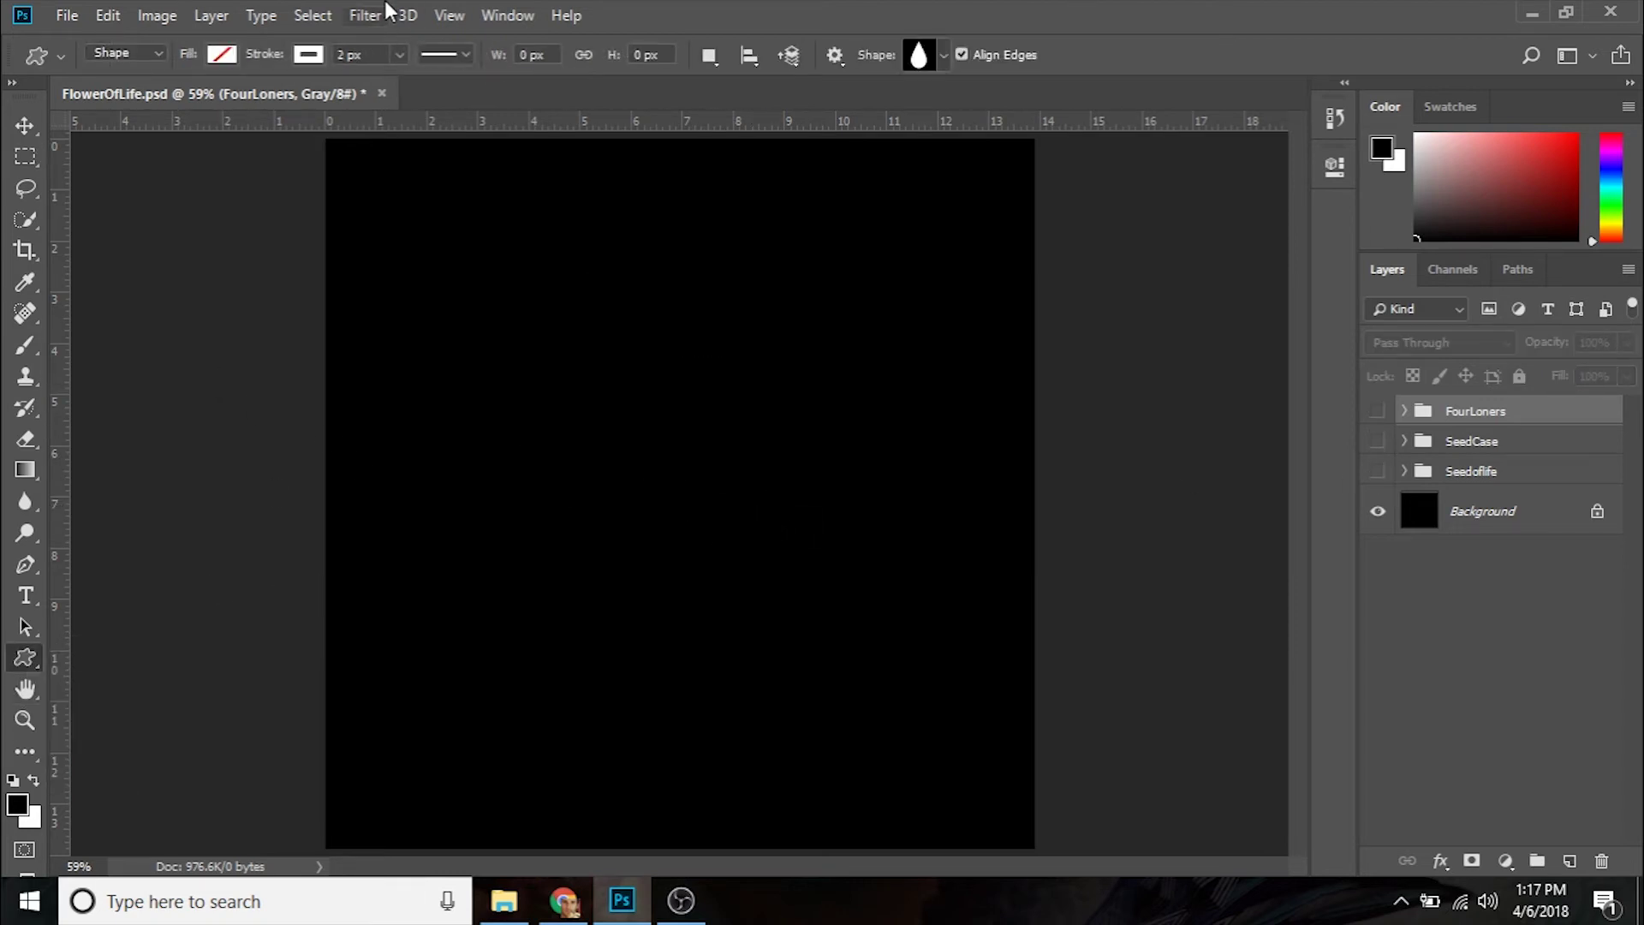
click(923, 56)
scroll(813, 154, down, 5)
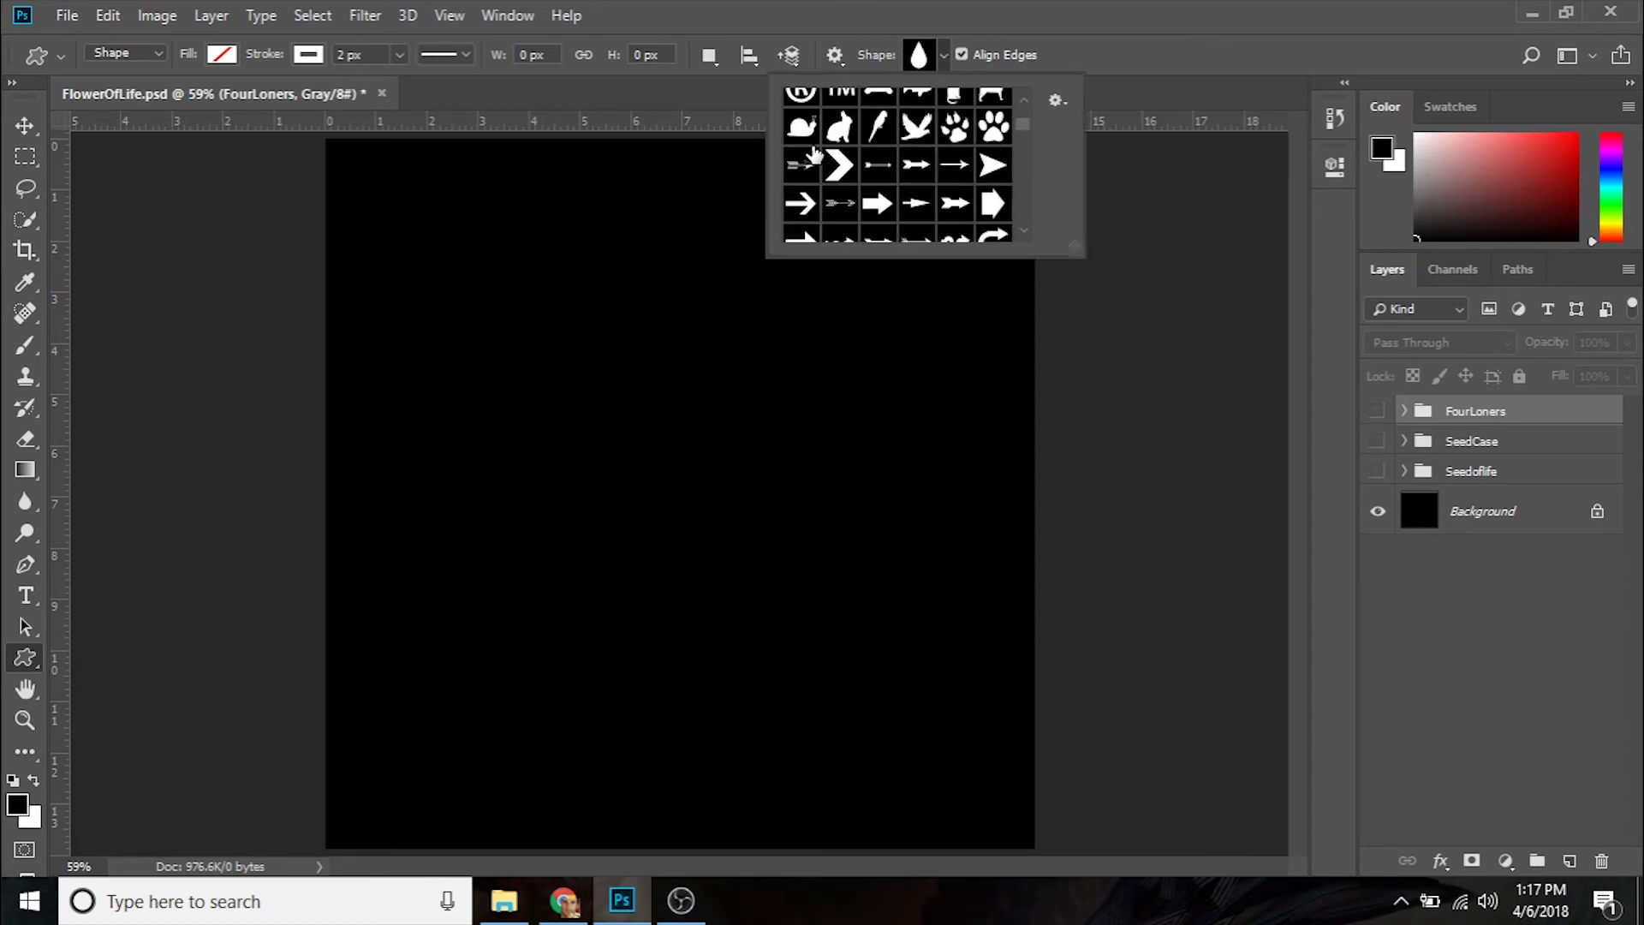
click(918, 130)
click(634, 529)
drag(453, 317, 978, 734)
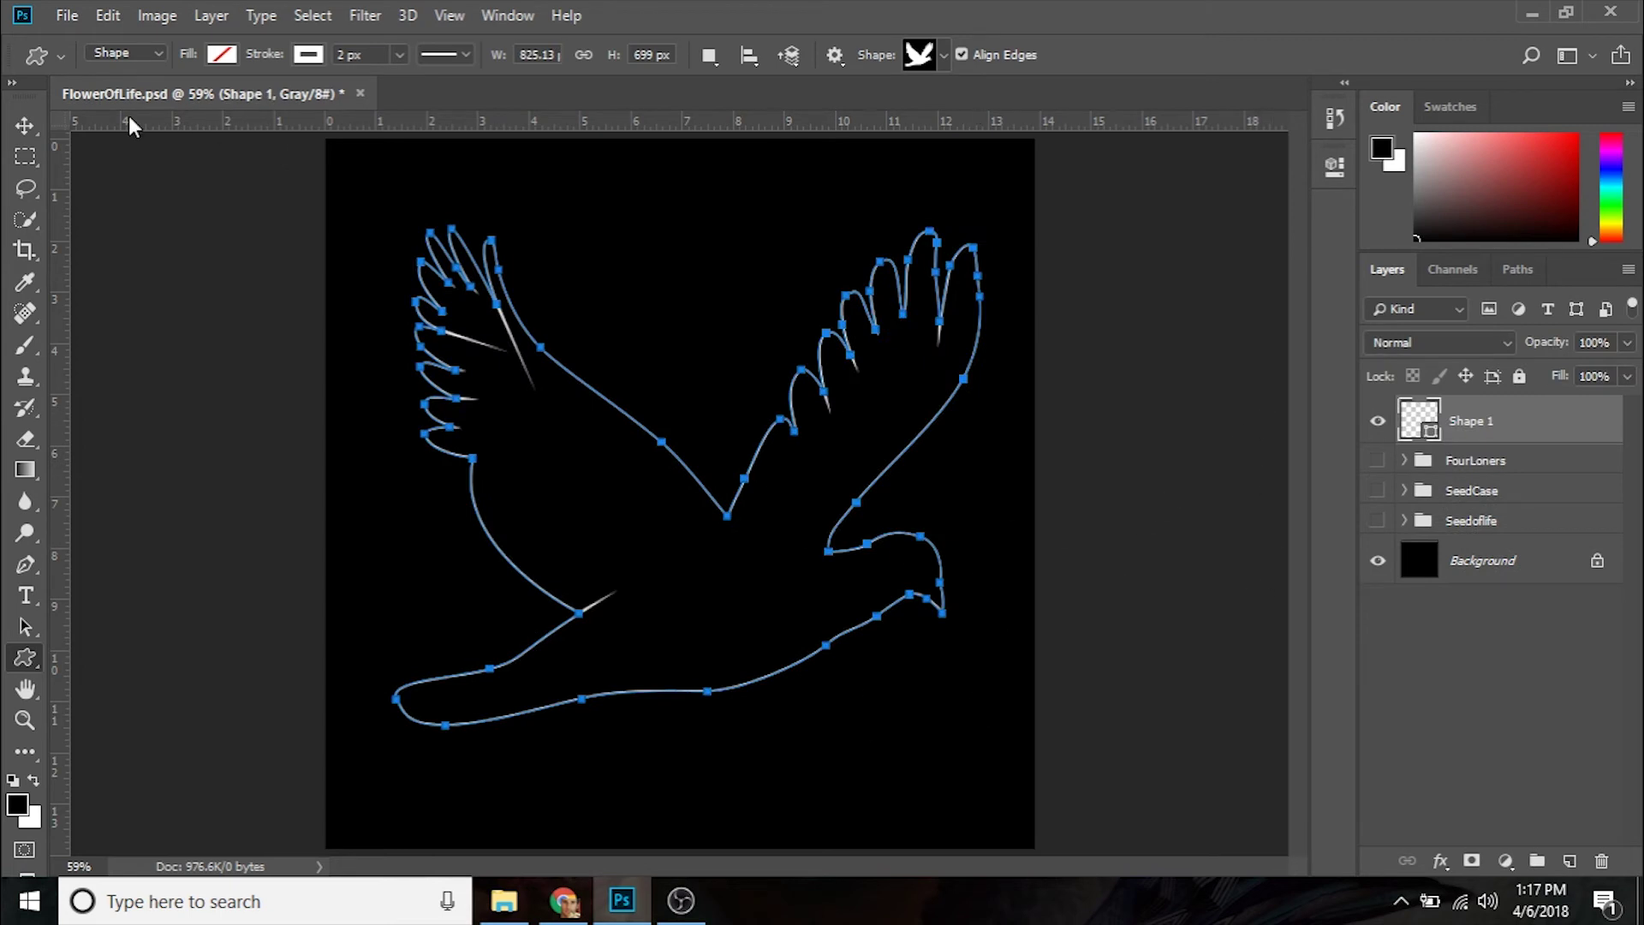
click(25, 125)
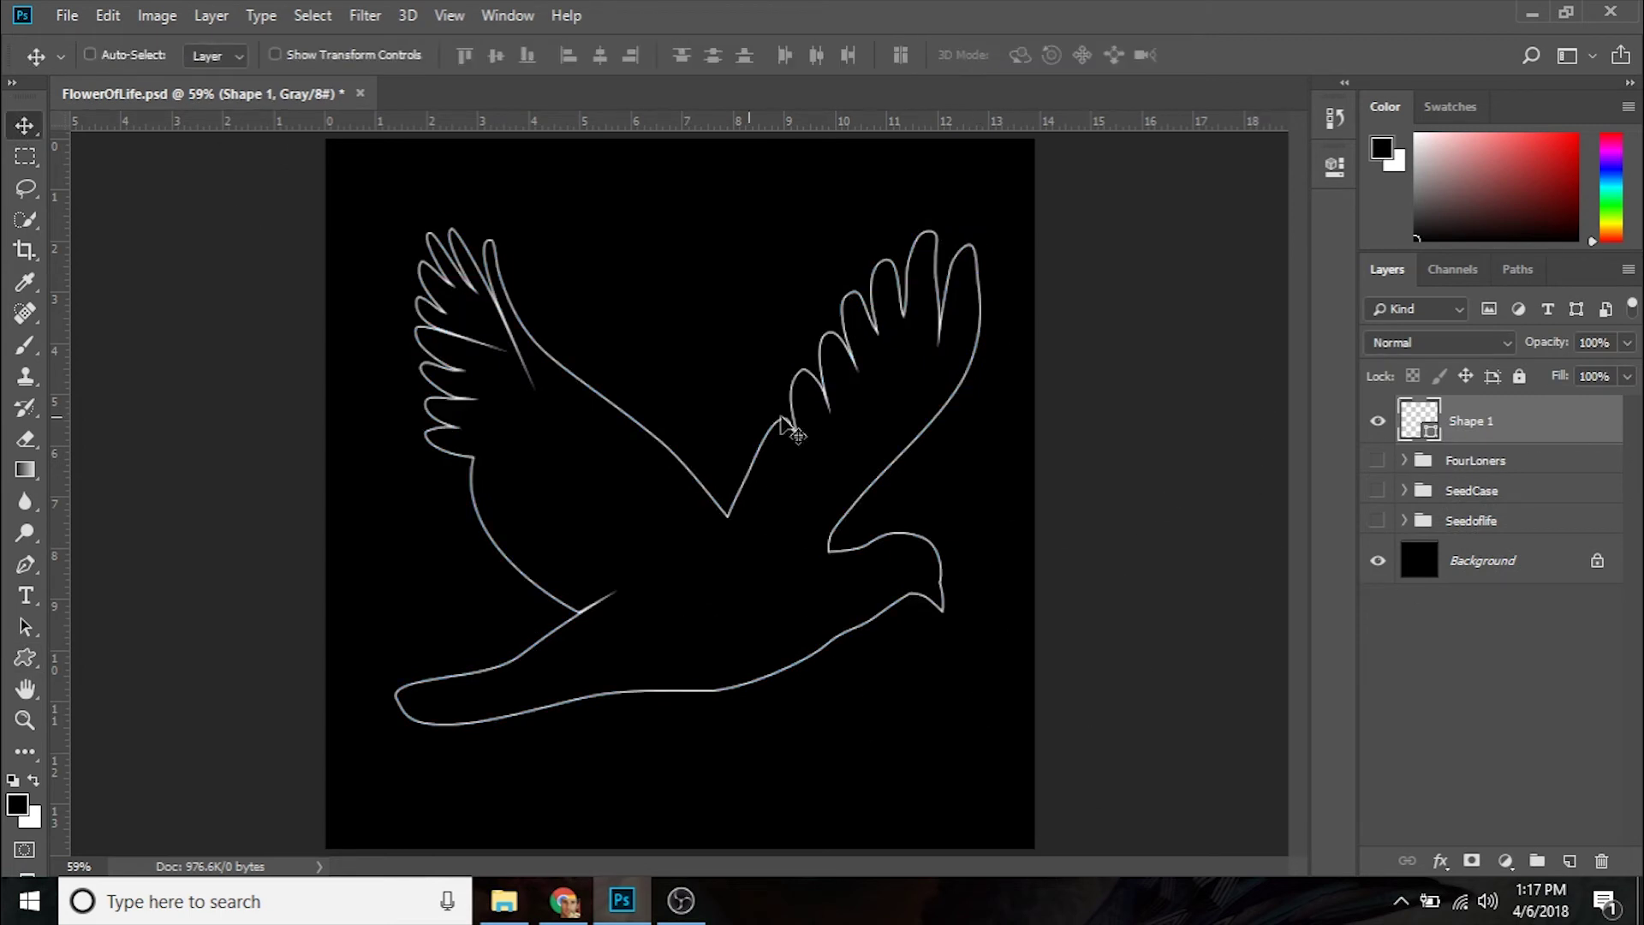
Apply a Pattern Overlay to the bird shape layer using the newly defined flower-of-life pattern
double_click(1546, 433)
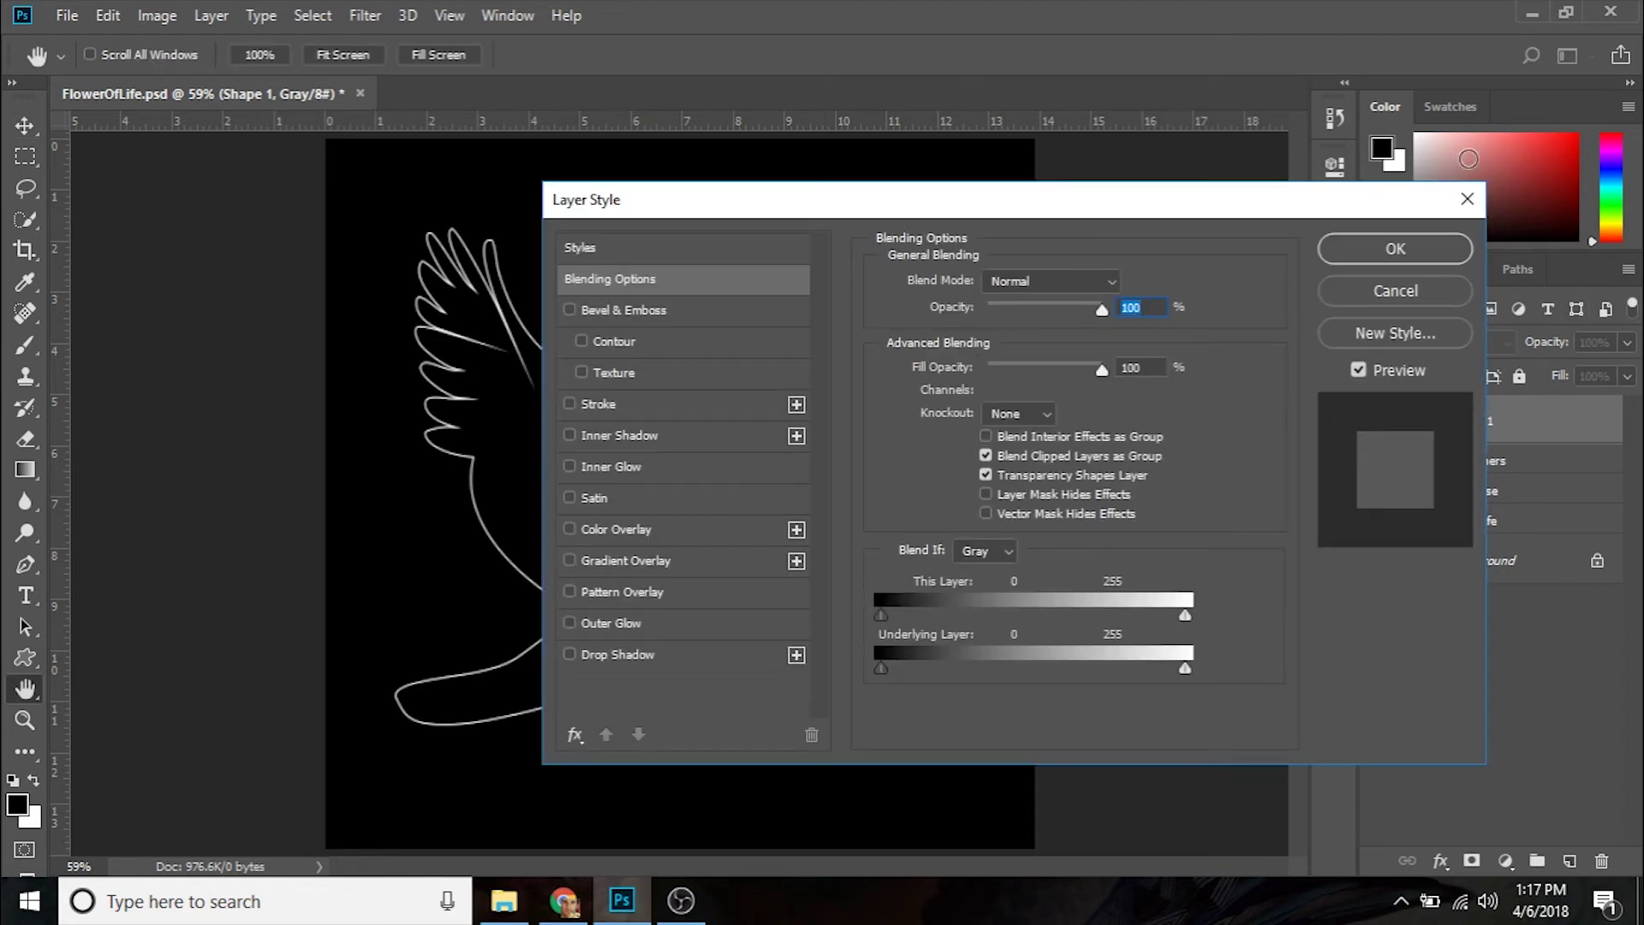
drag(1218, 212, 1098, 196)
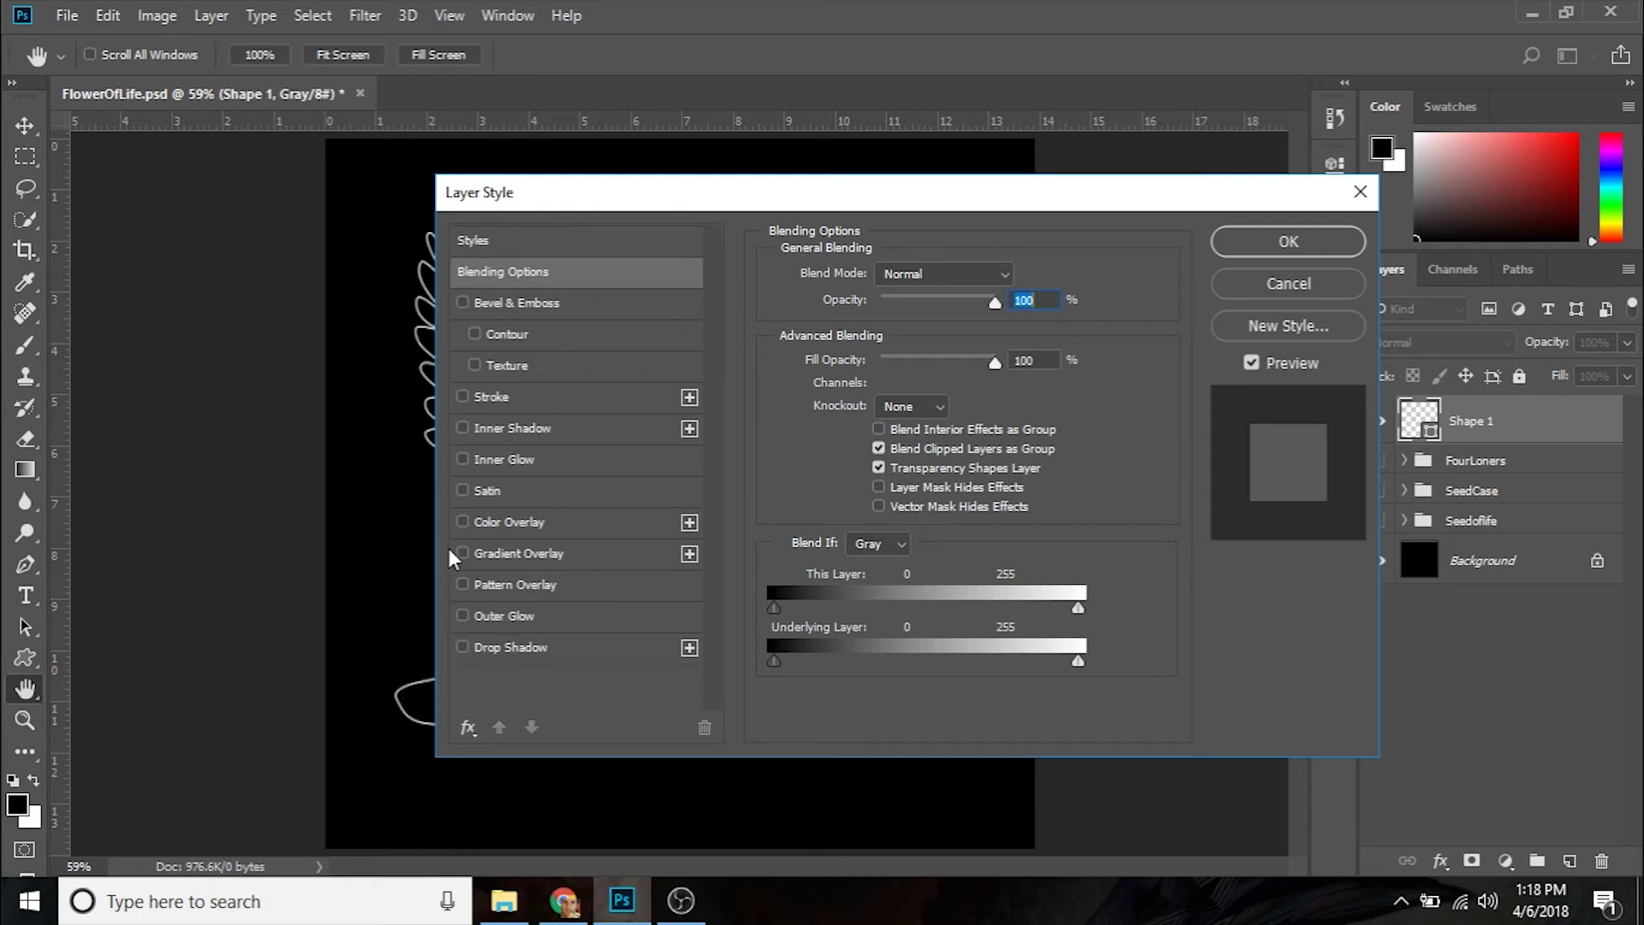
click(521, 584)
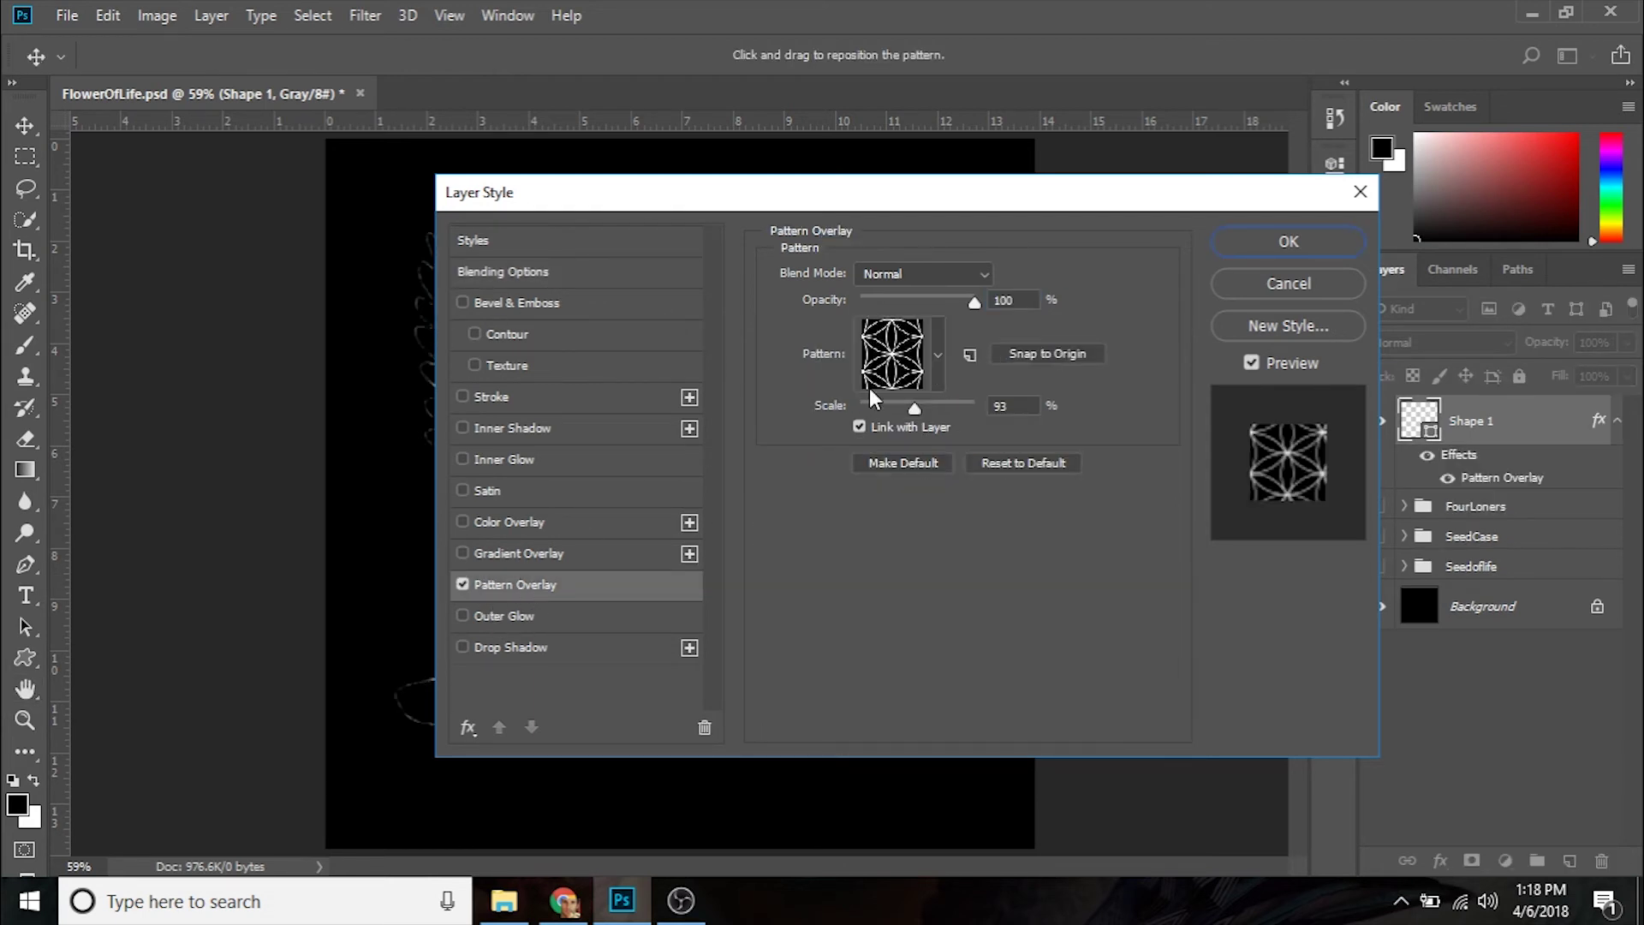
click(939, 352)
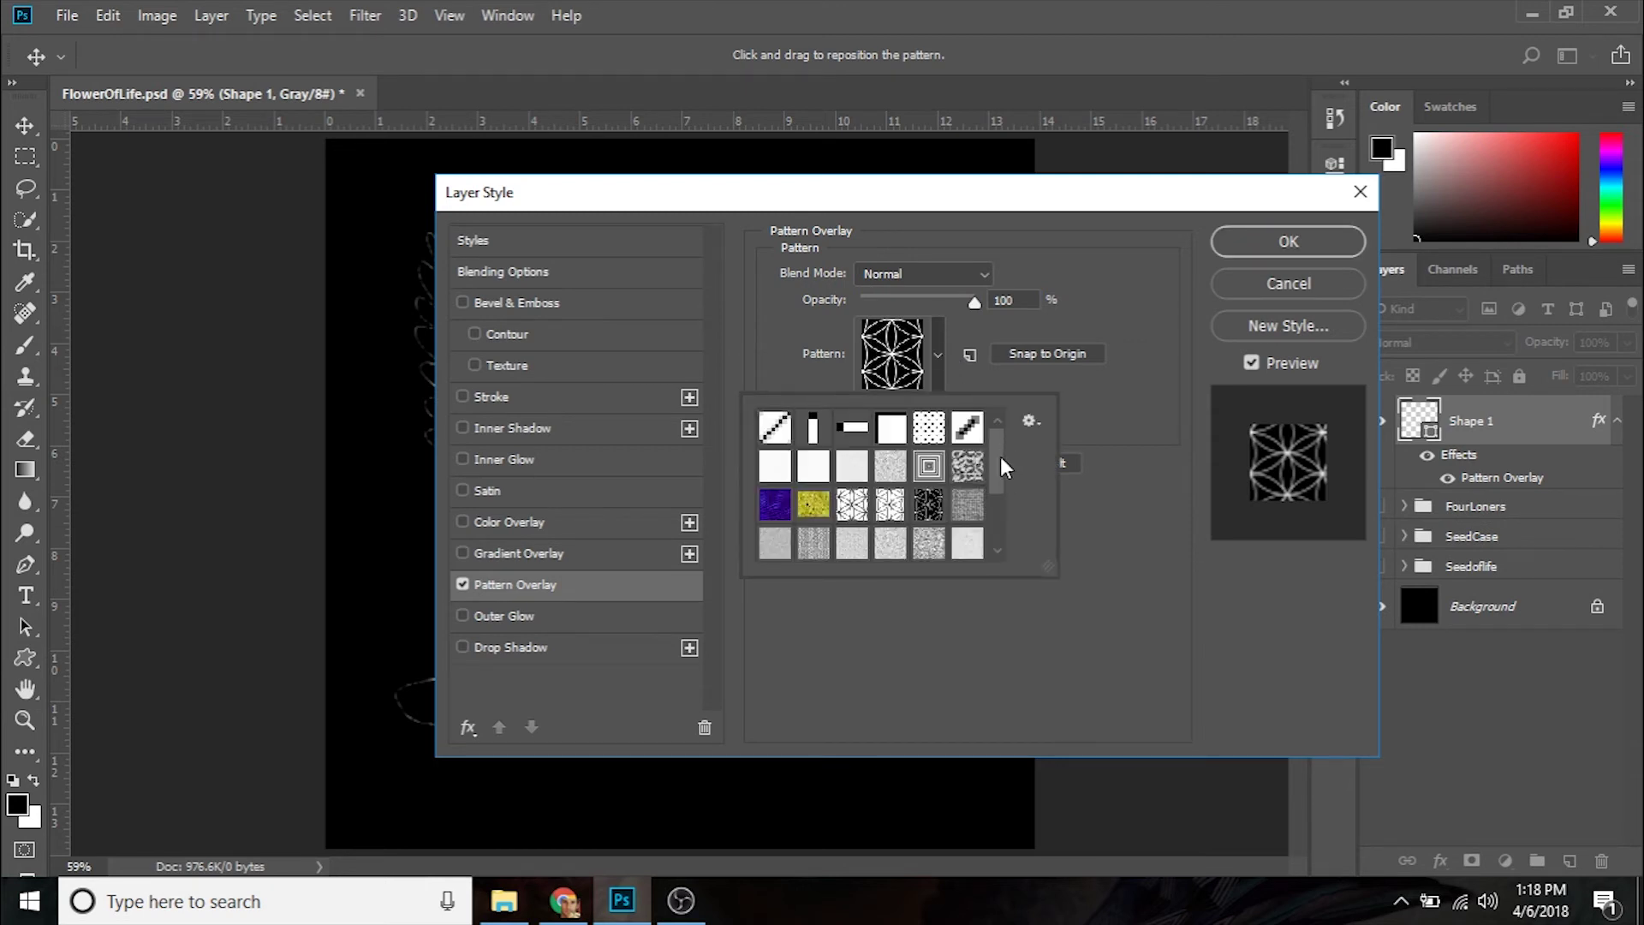
drag(1000, 467, 995, 548)
click(891, 548)
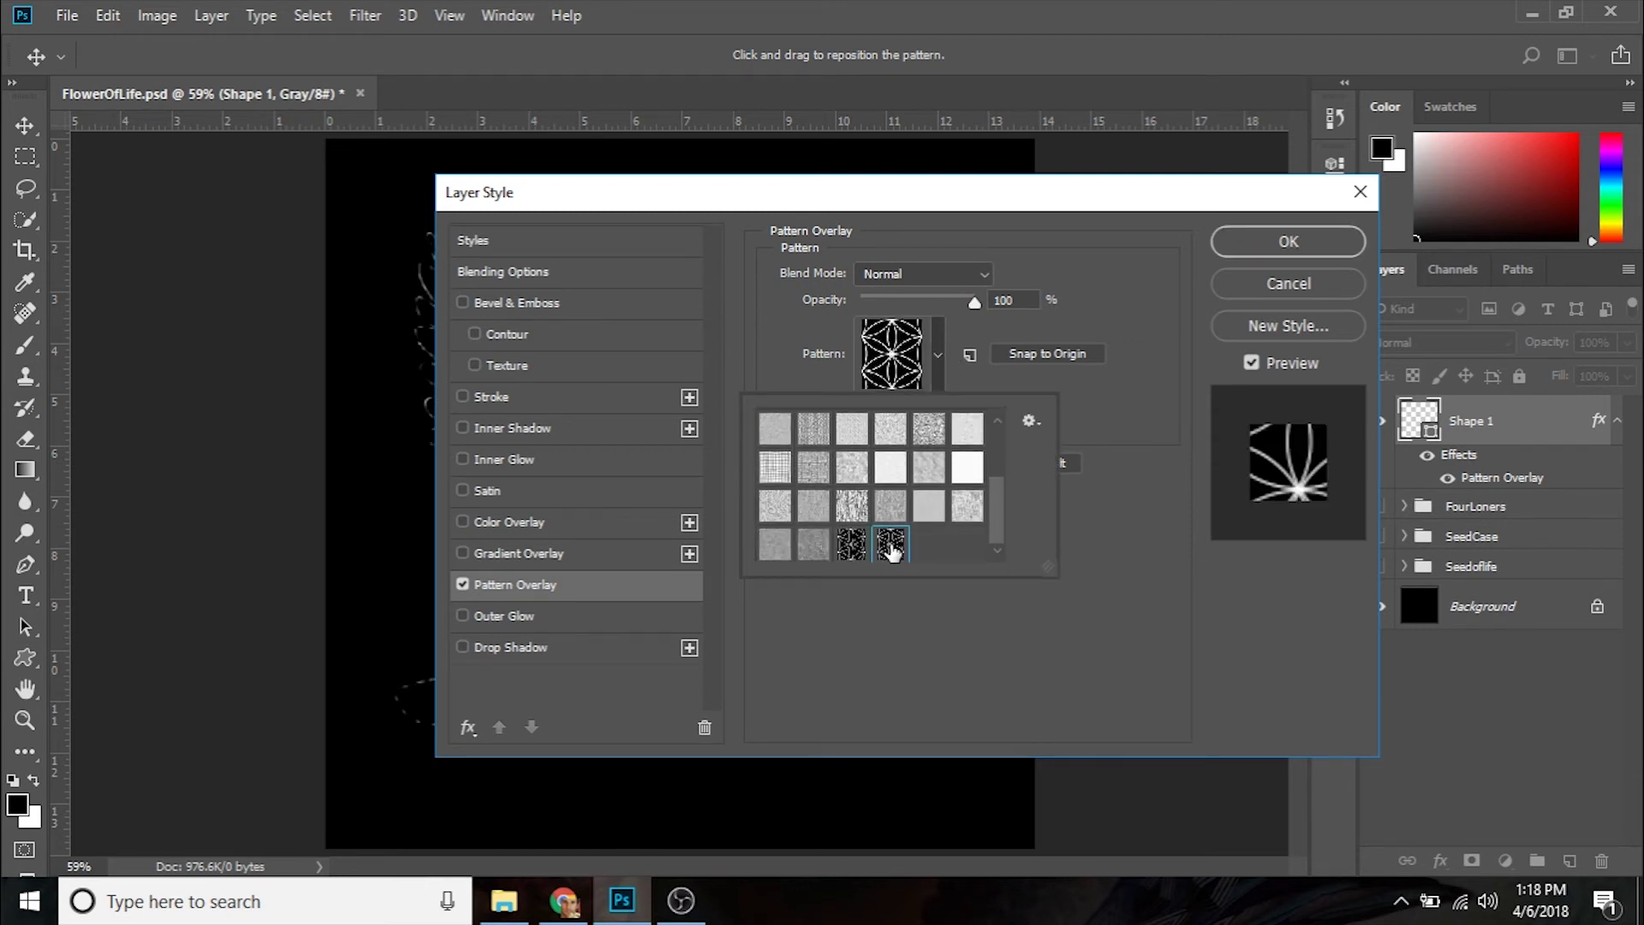
click(1170, 522)
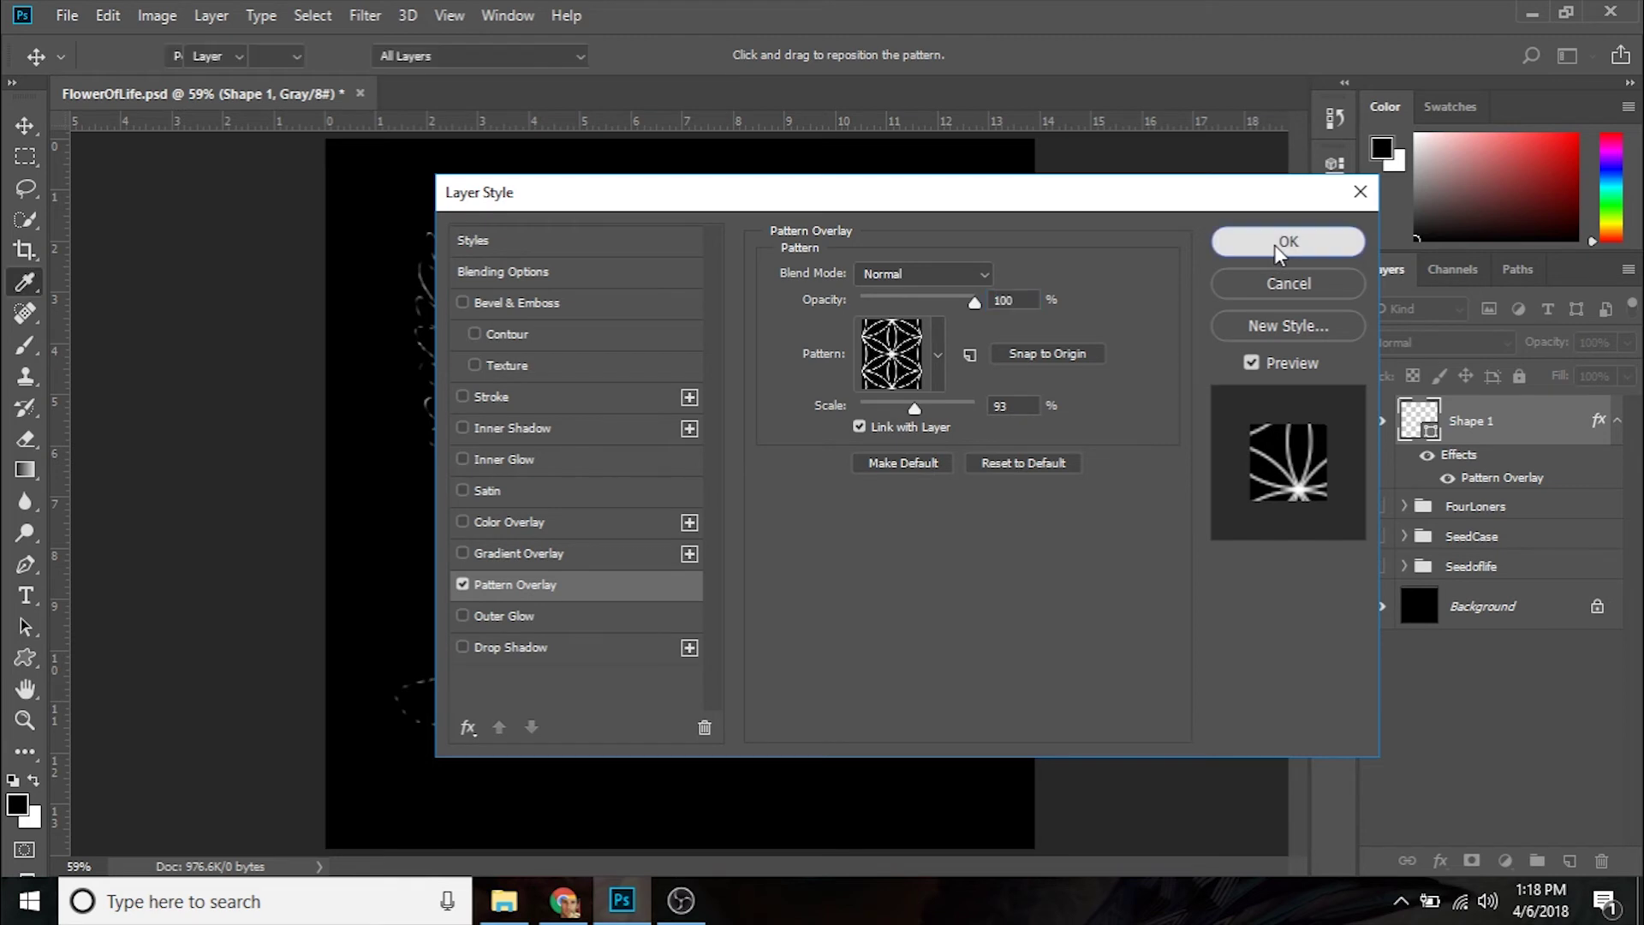
click(1275, 245)
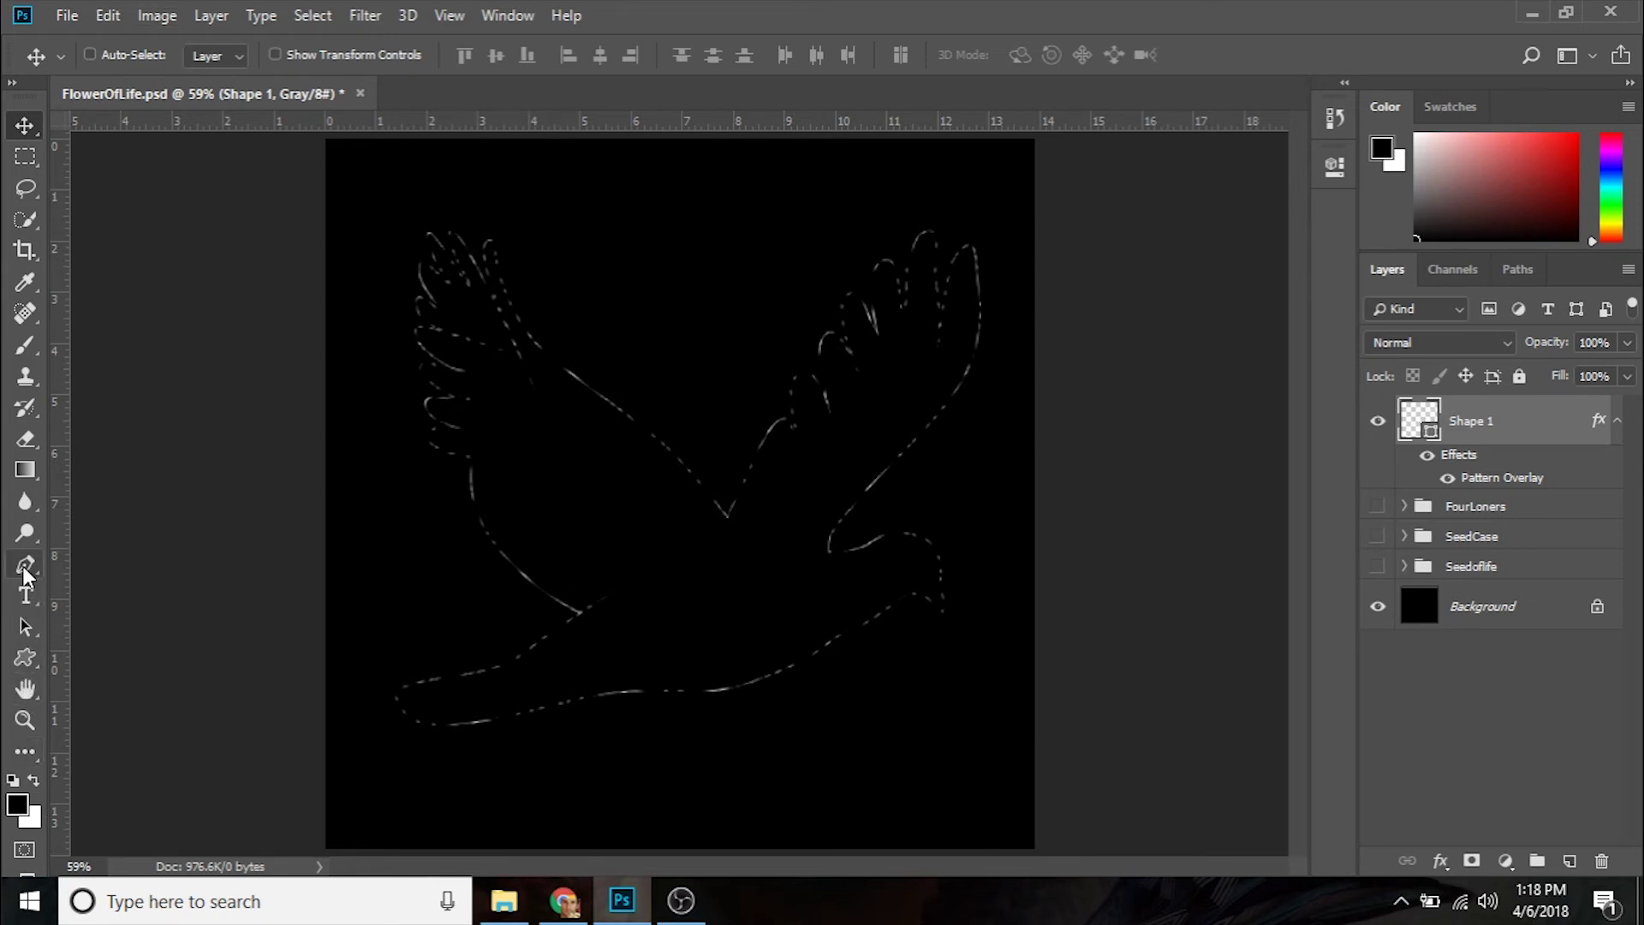
Fill the bird shape with solid black
click(25, 659)
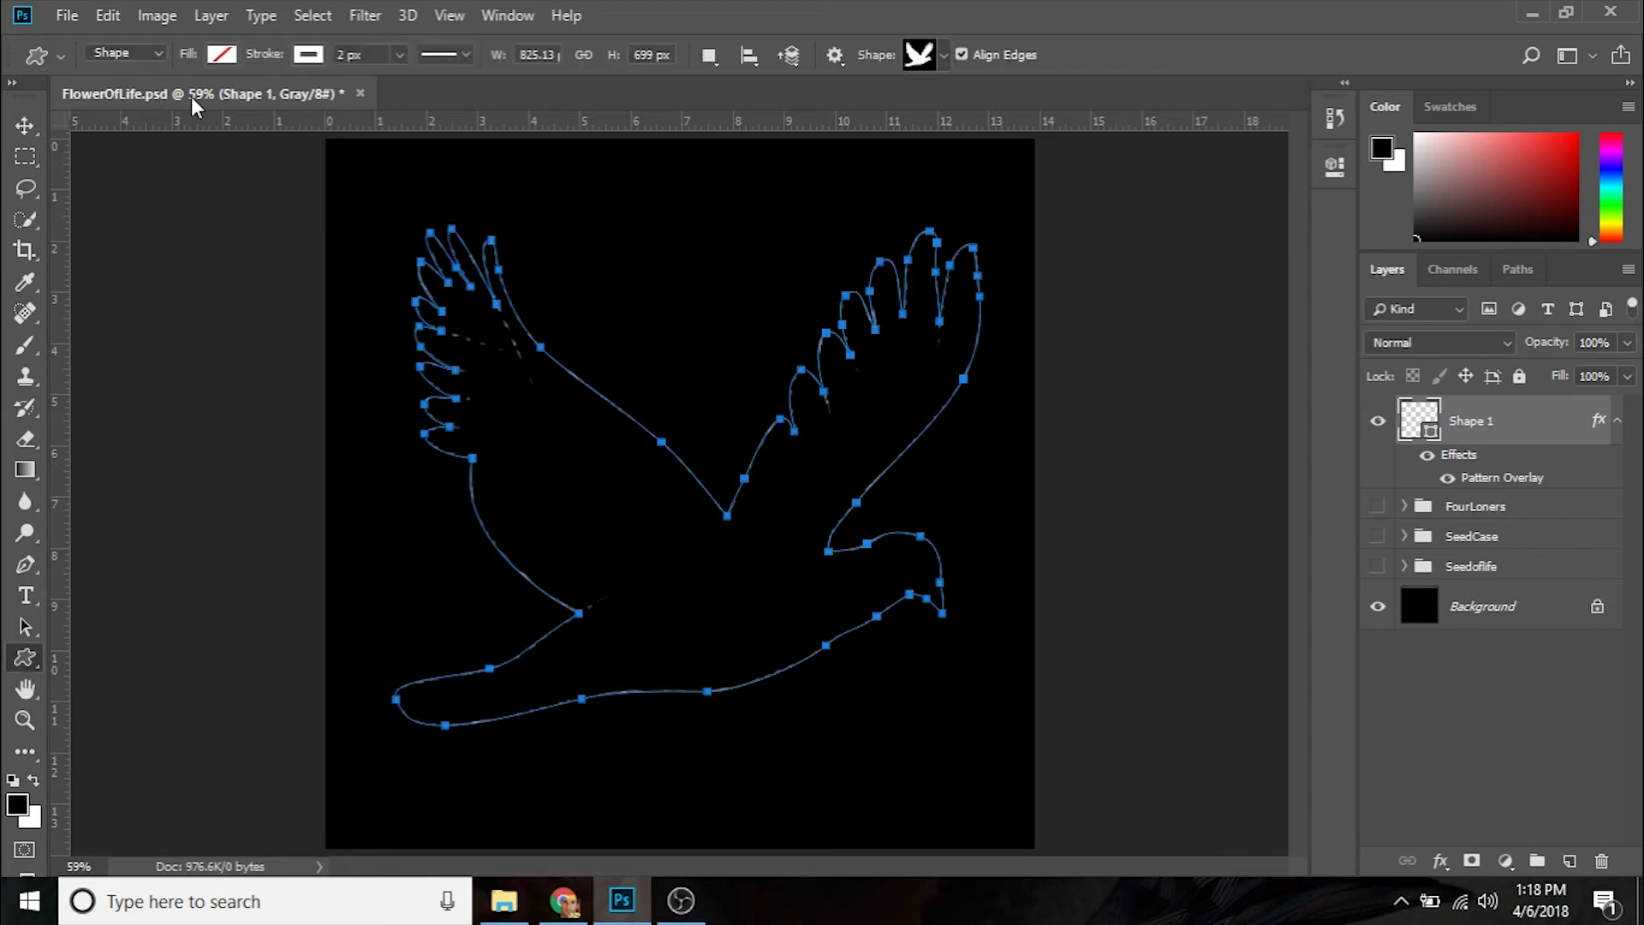
click(220, 54)
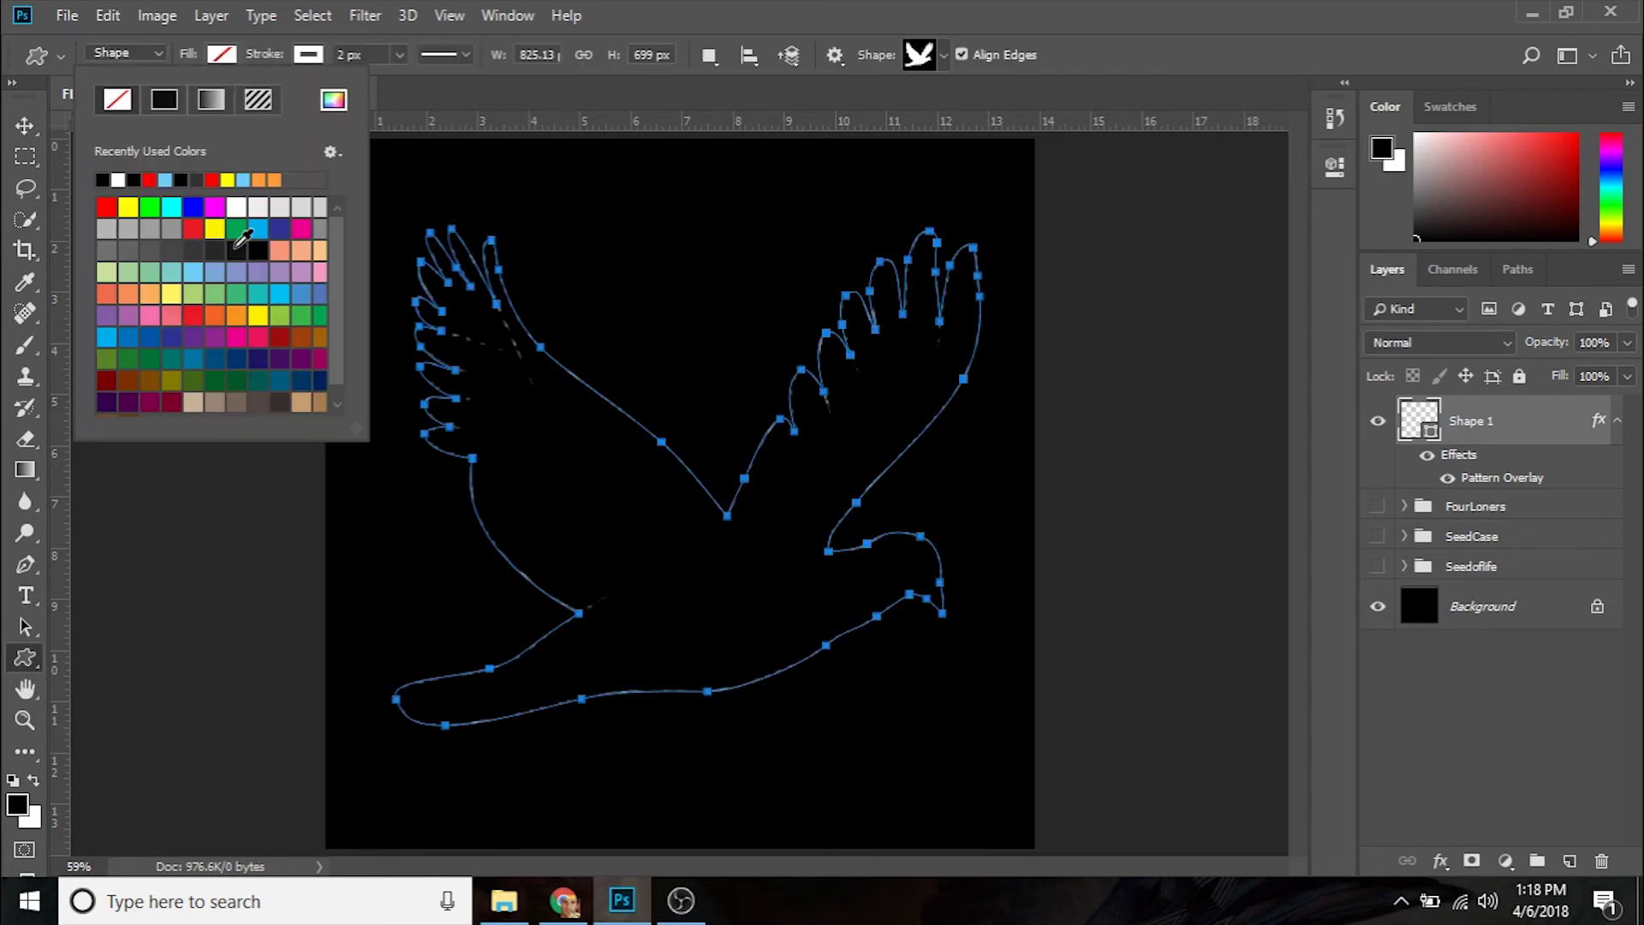
click(105, 177)
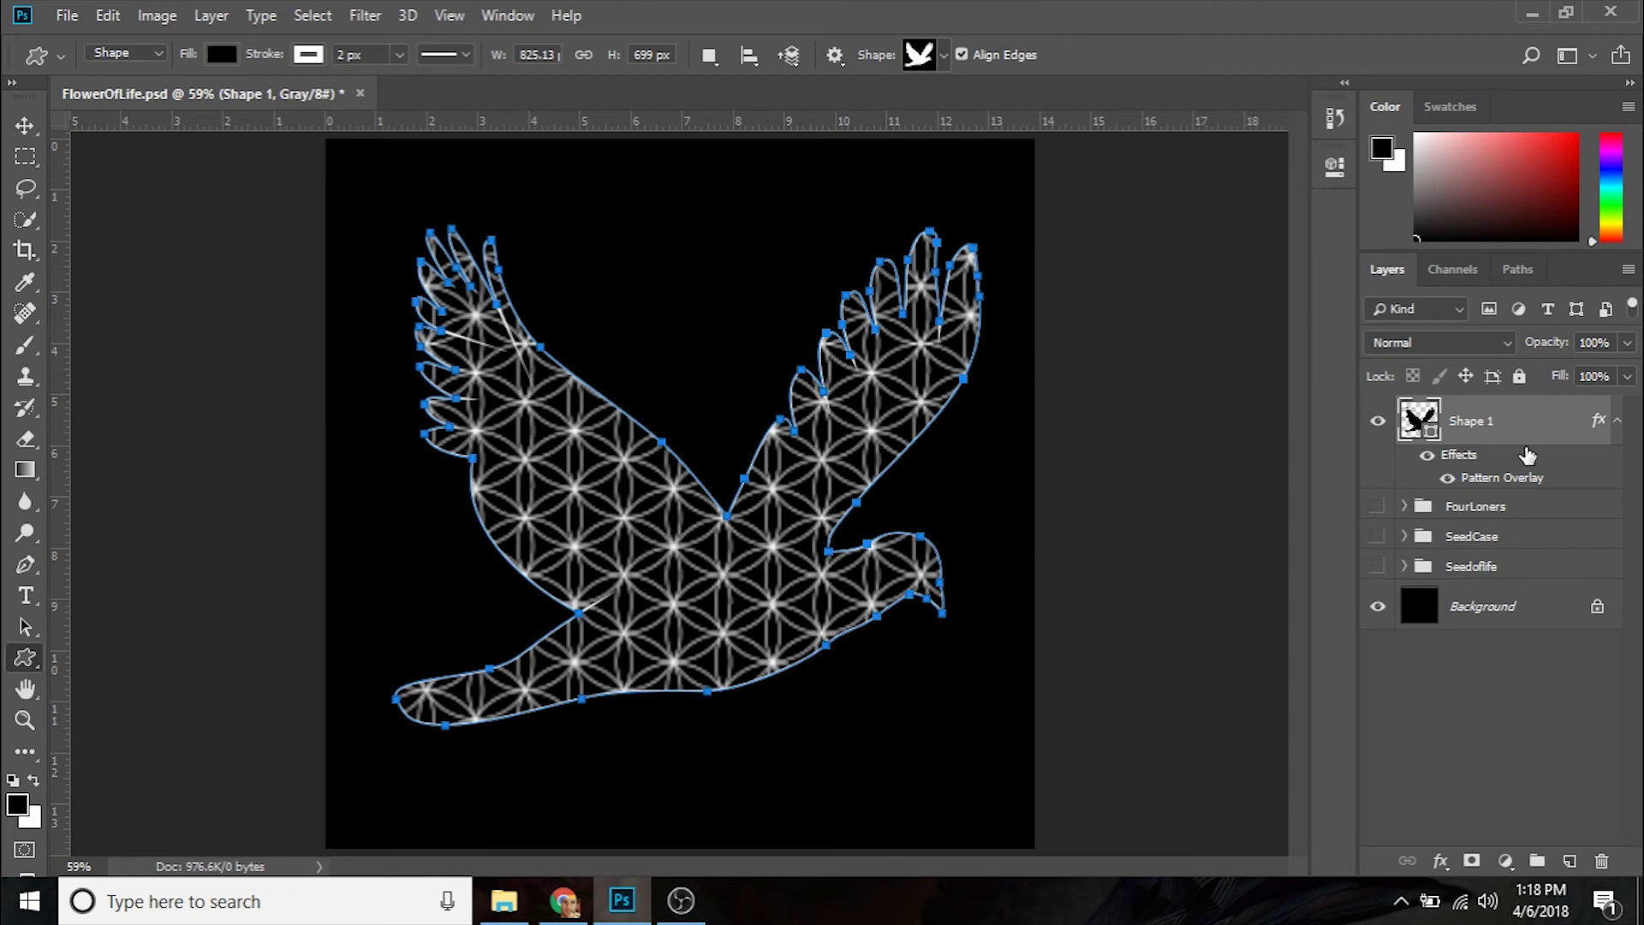
Reduce the scale of the bird layer's Pattern Overlay to 45%
double_click(1528, 479)
drag(980, 199, 1511, 176)
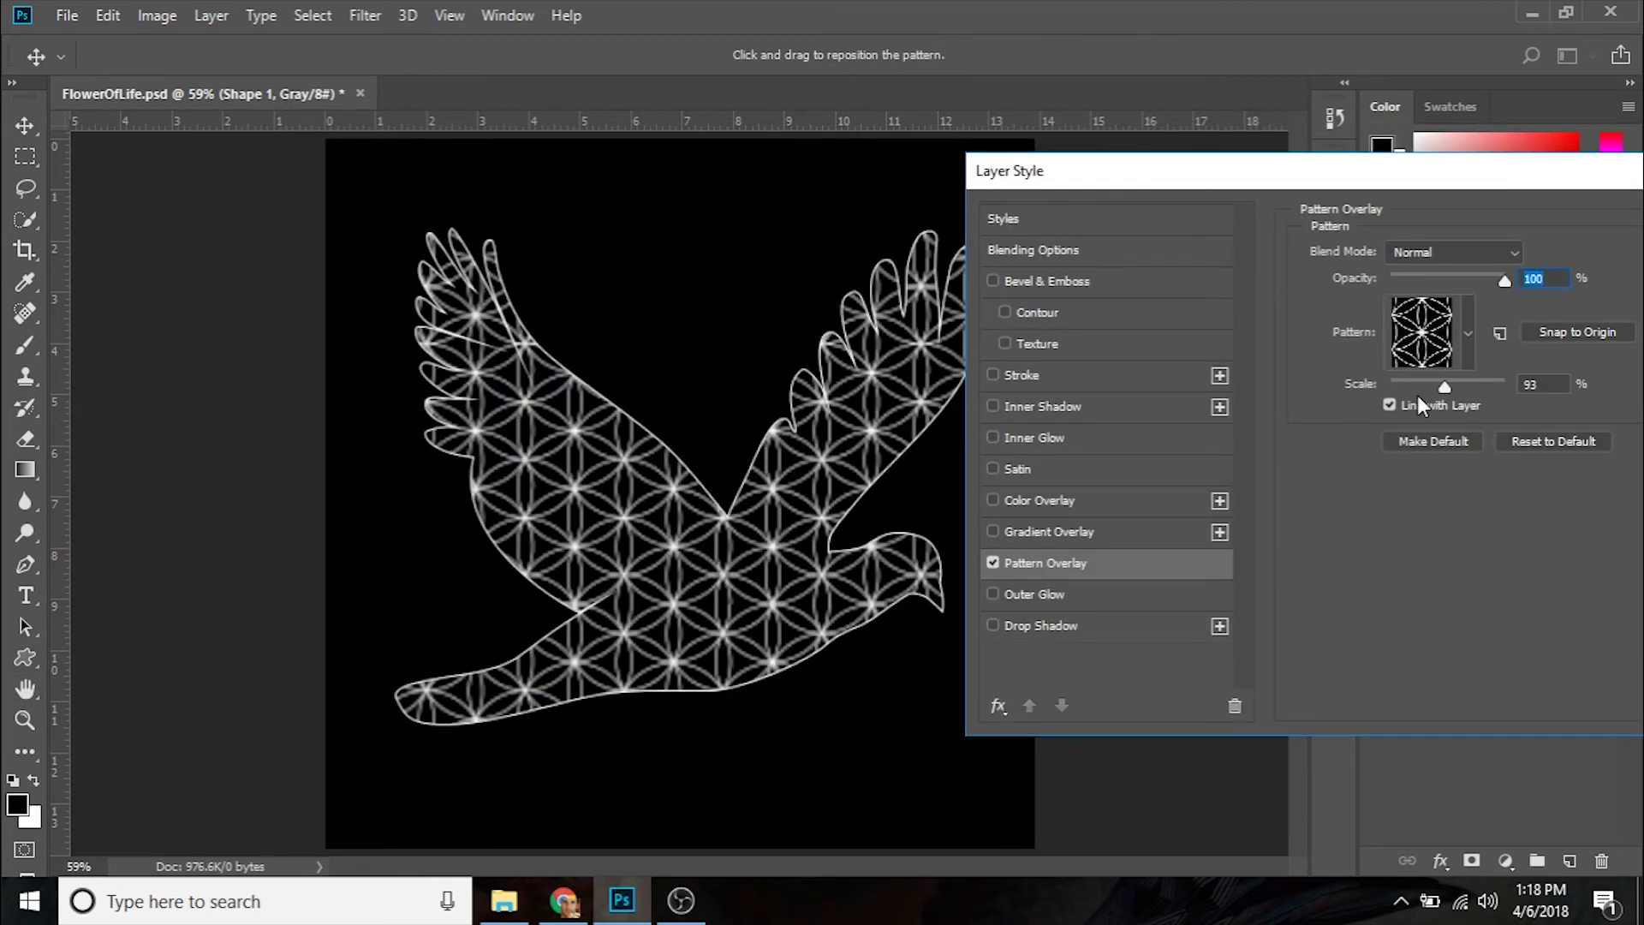
mouse_move(1446, 393)
mouse_down()
mouse_move(1469, 388)
mouse_move(1430, 387)
mouse_up()
drag(1420, 387, 1416, 387)
drag(1581, 171, 1097, 169)
click(1345, 218)
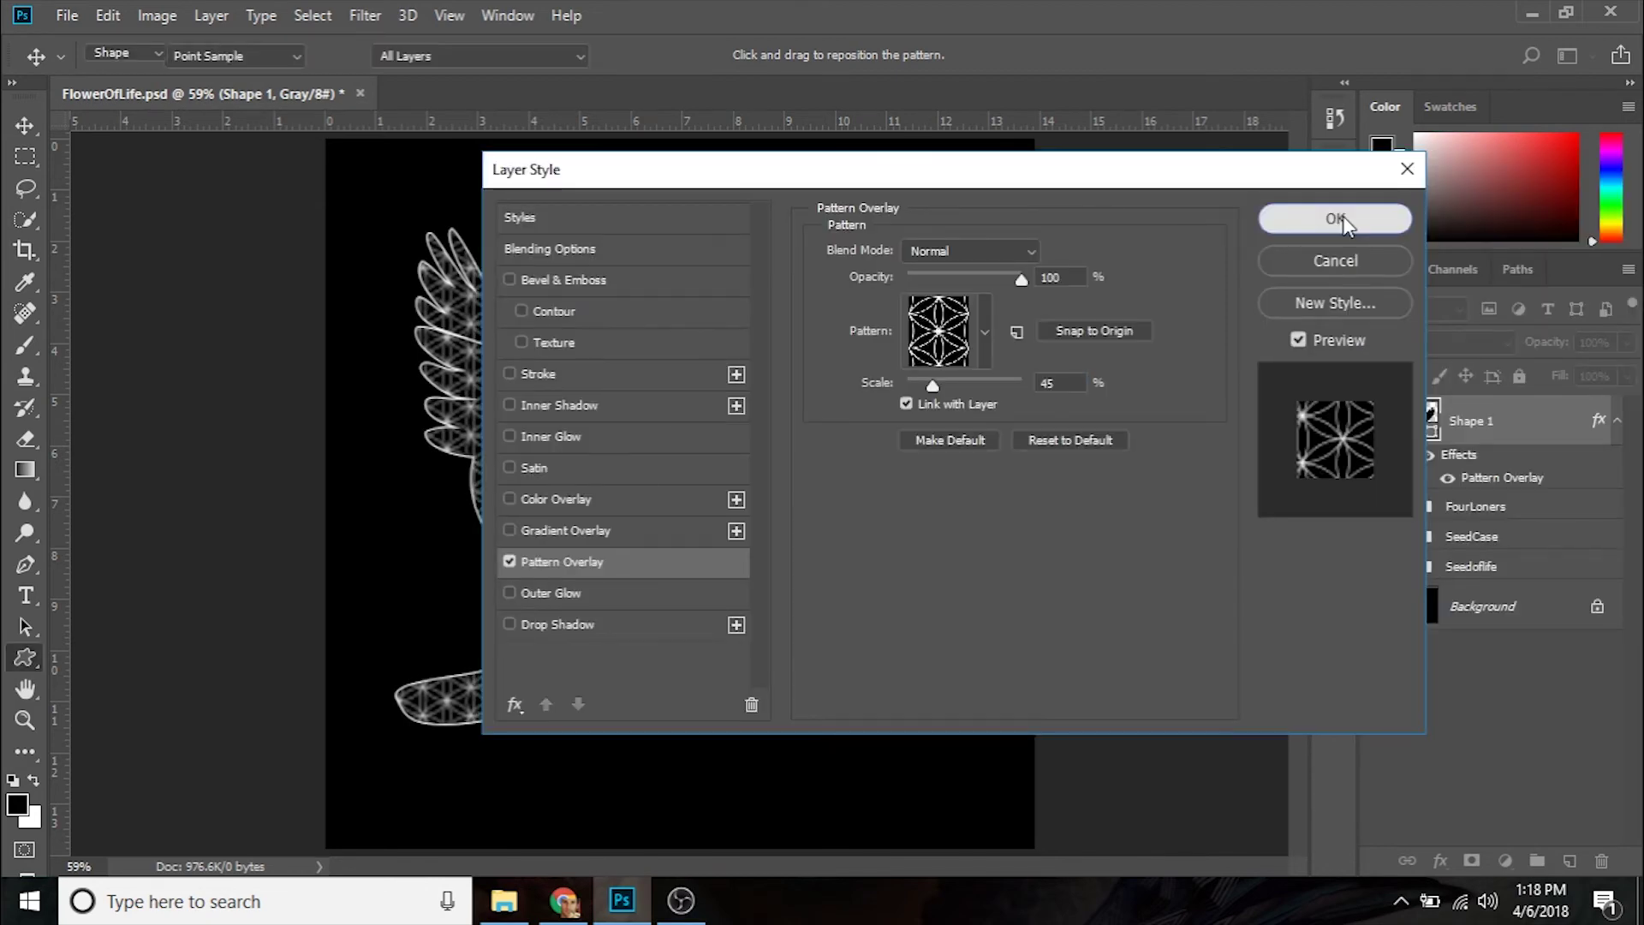
click(24, 125)
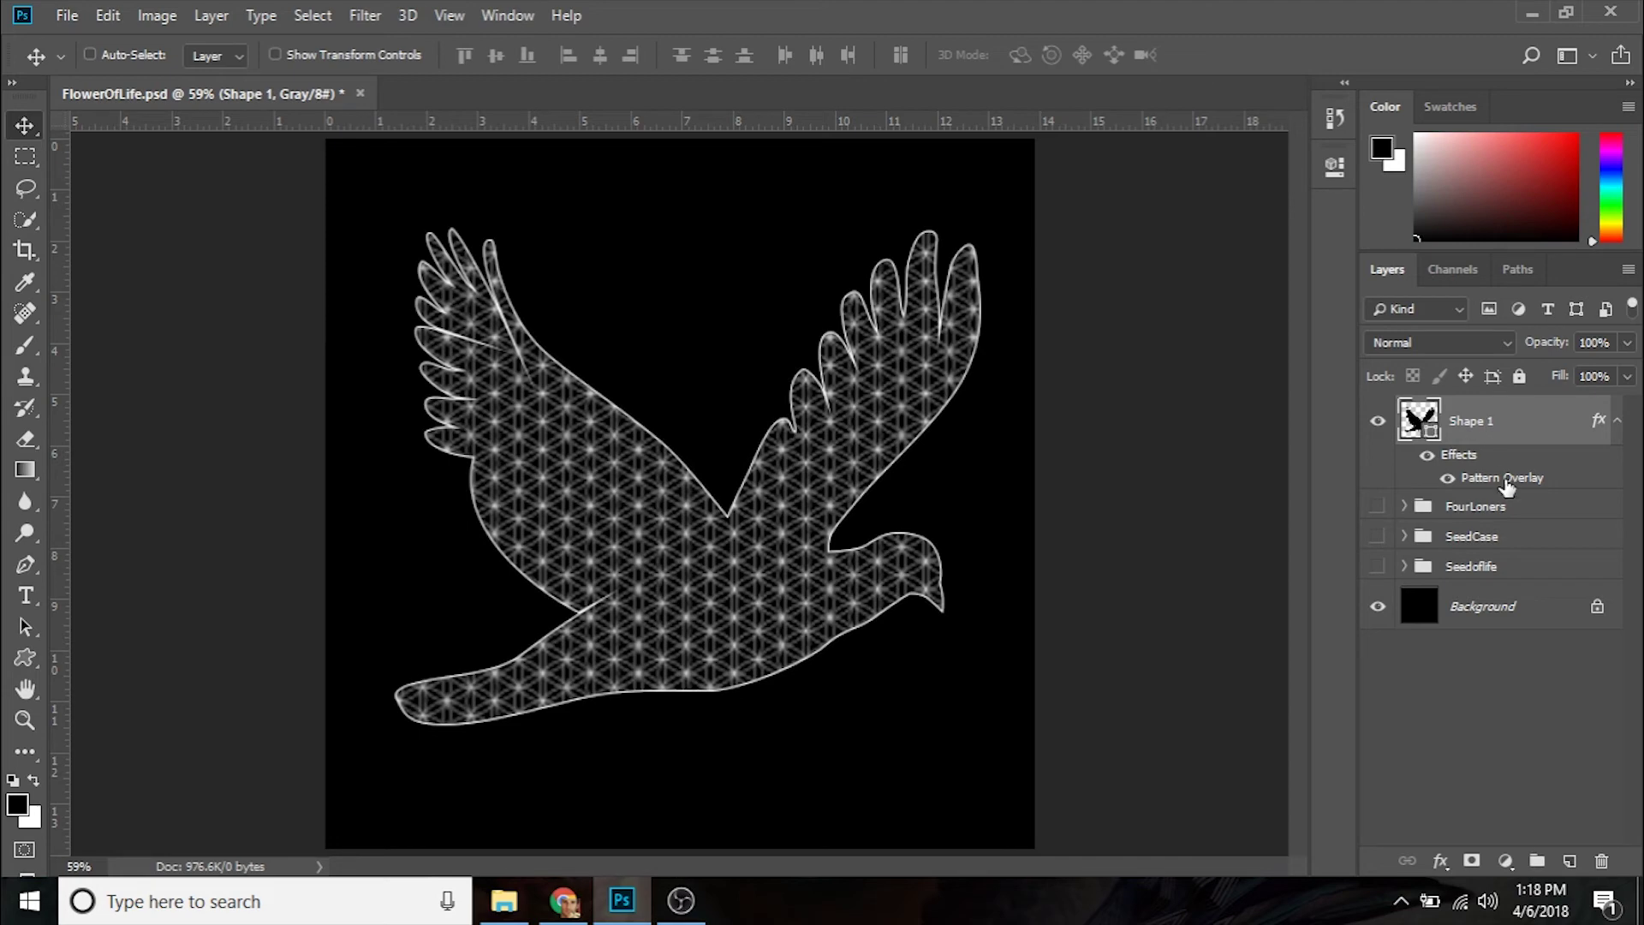
Rasterize the Shape 1 bird layer while keeping its Pattern Overlay effect
key(z)
click(796, 523)
click(787, 610)
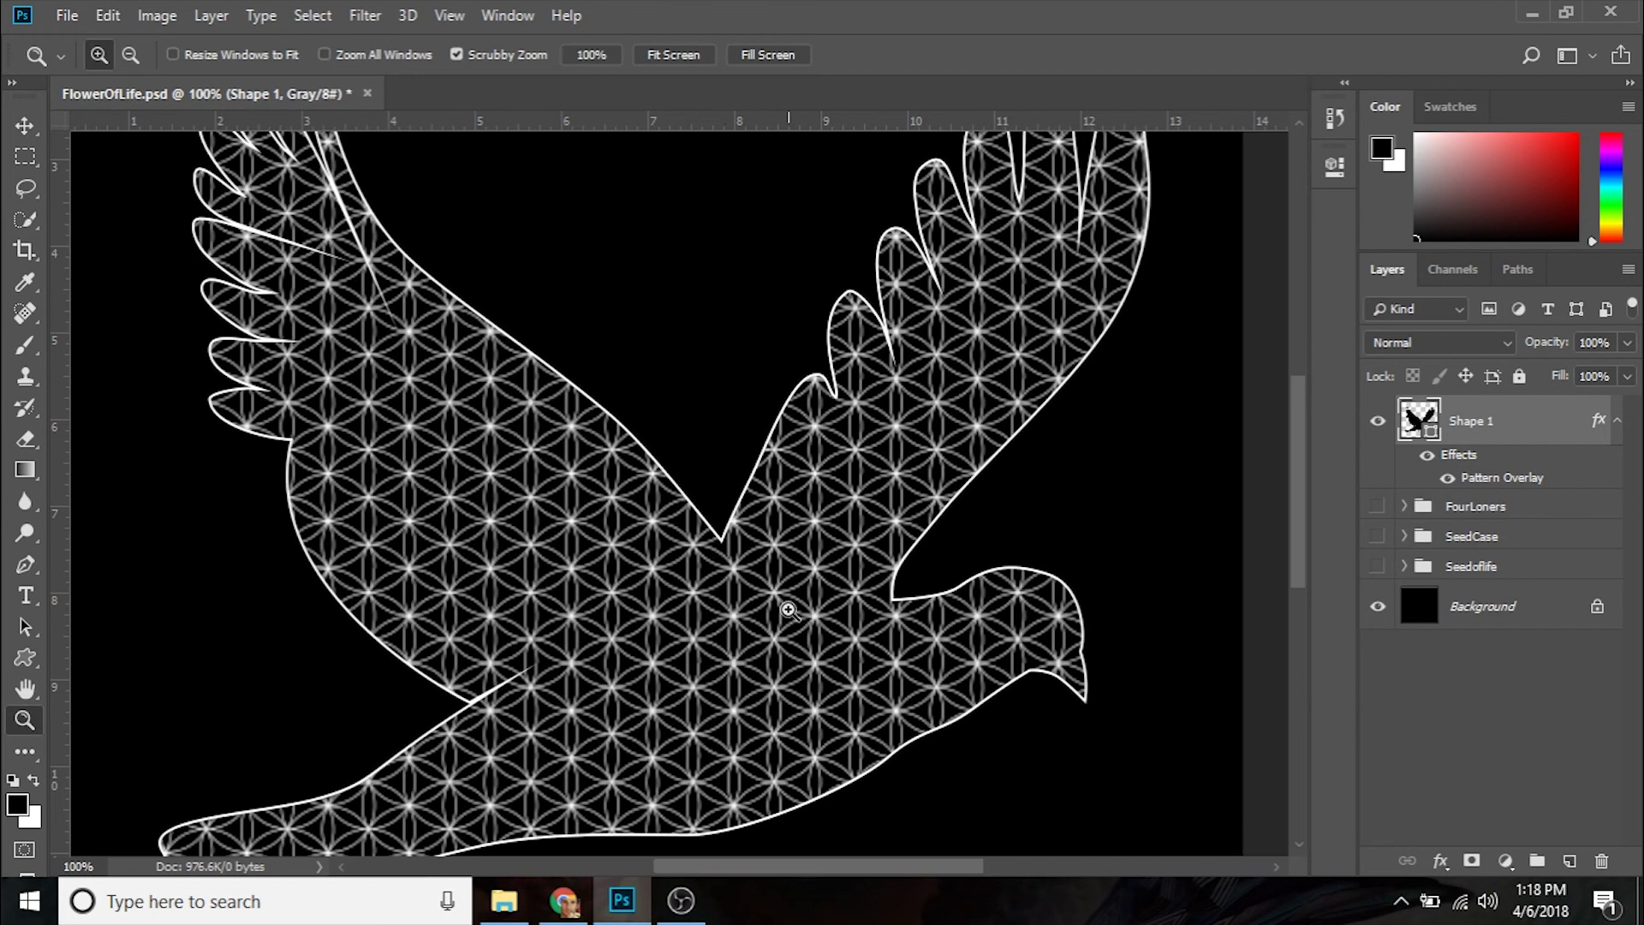
alt+click(781, 604)
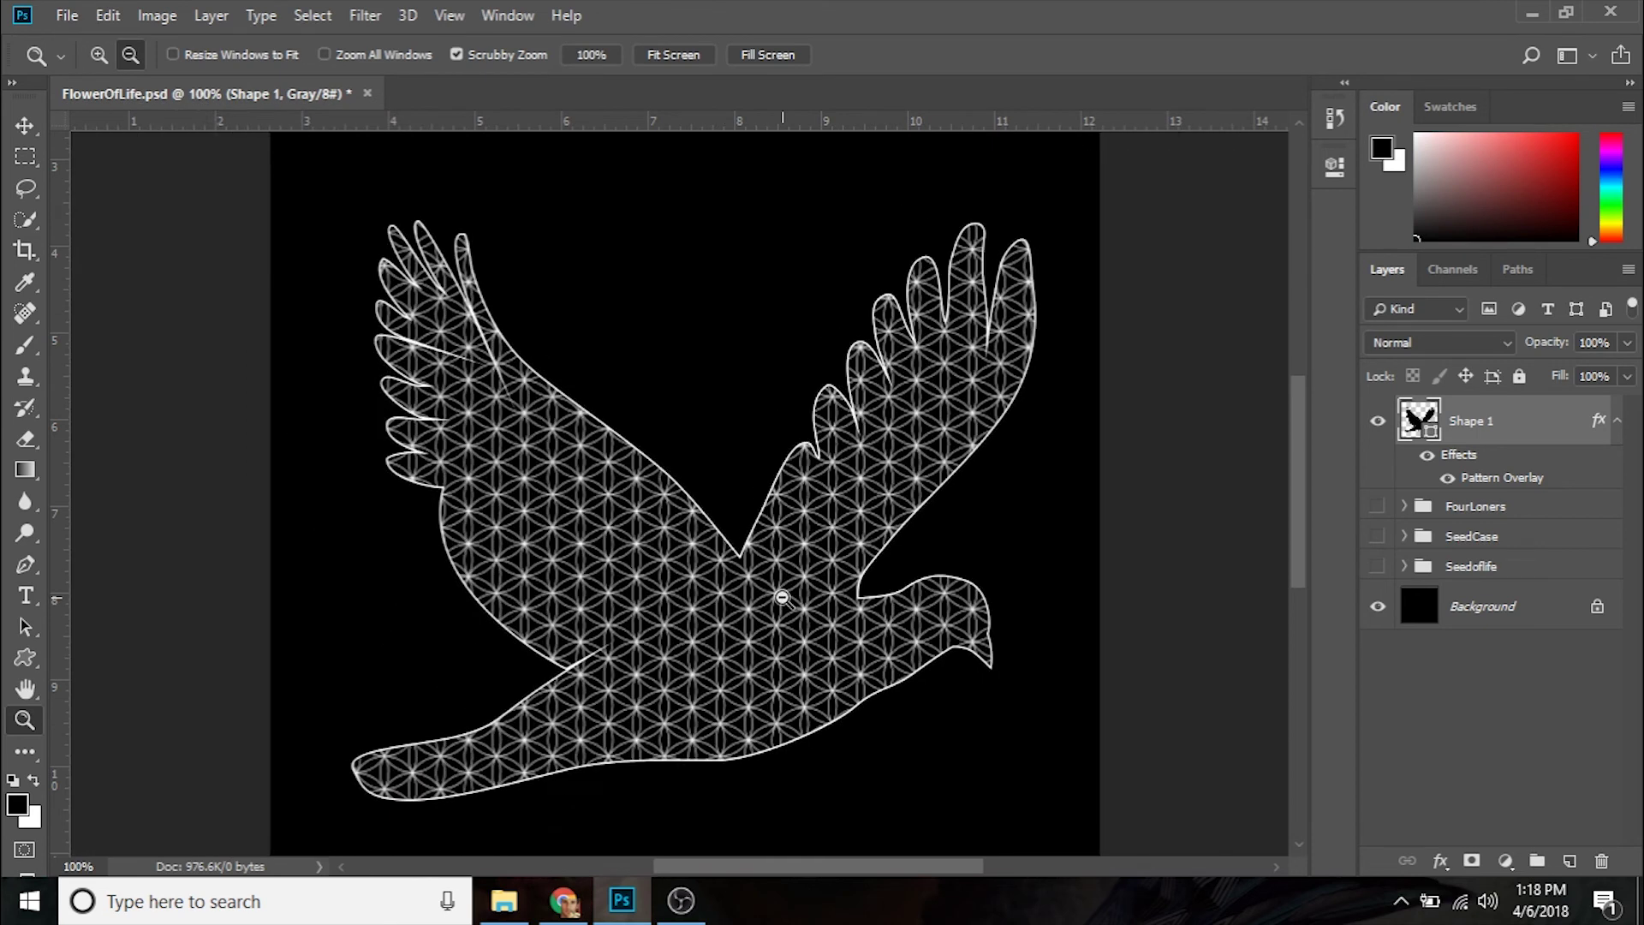
right_click(1517, 432)
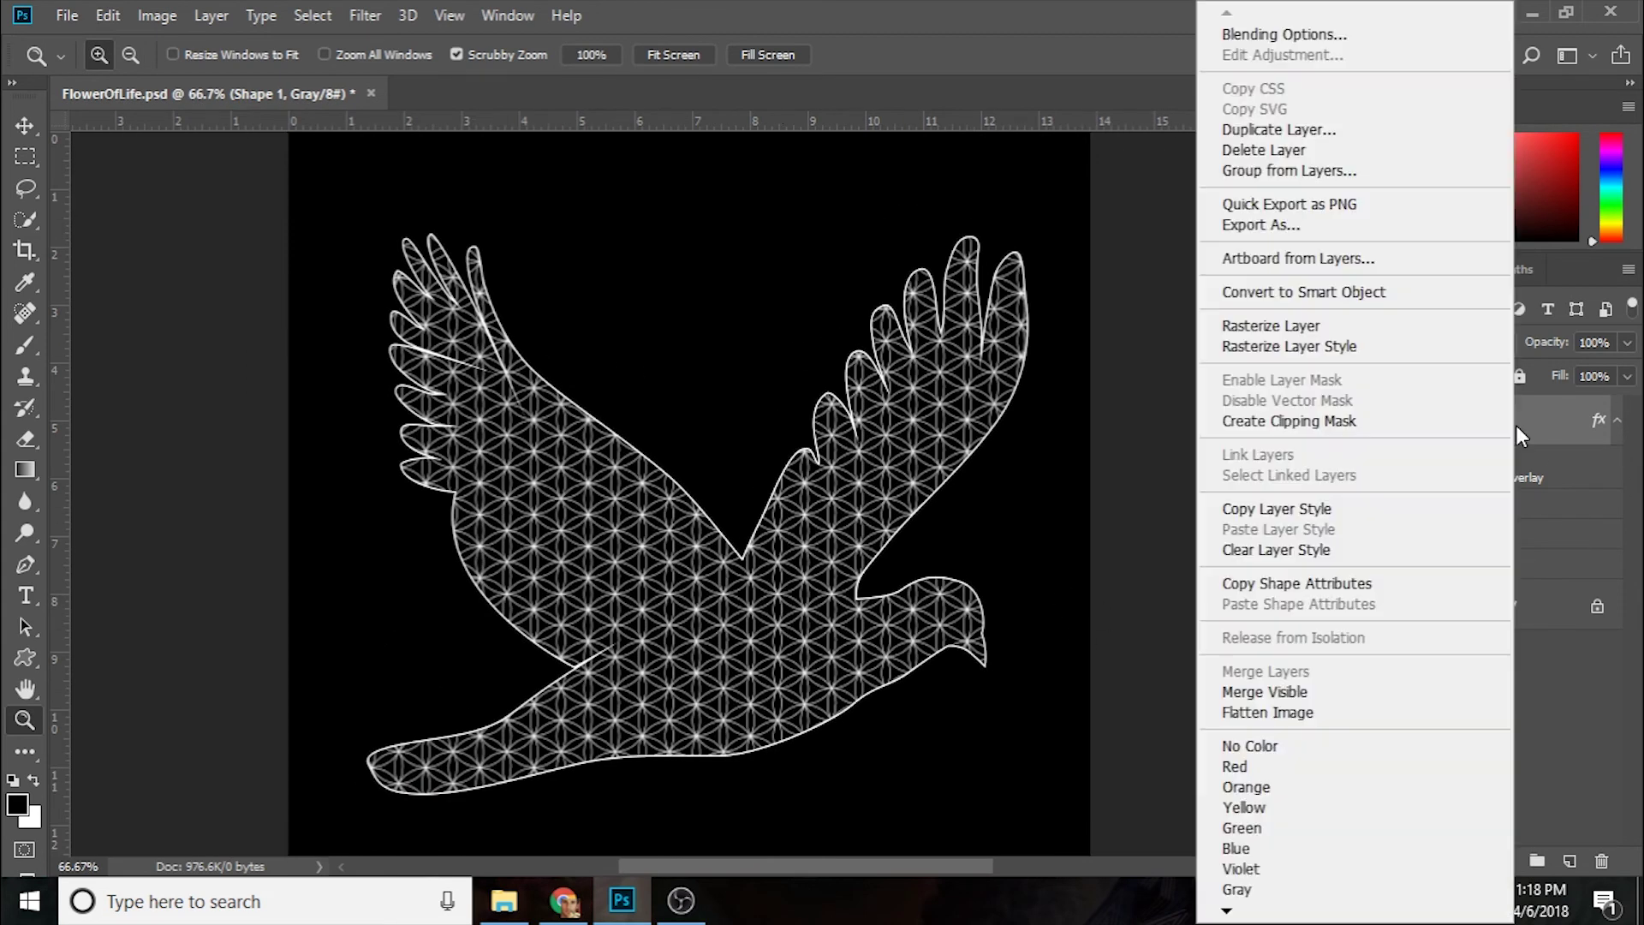
click(1392, 326)
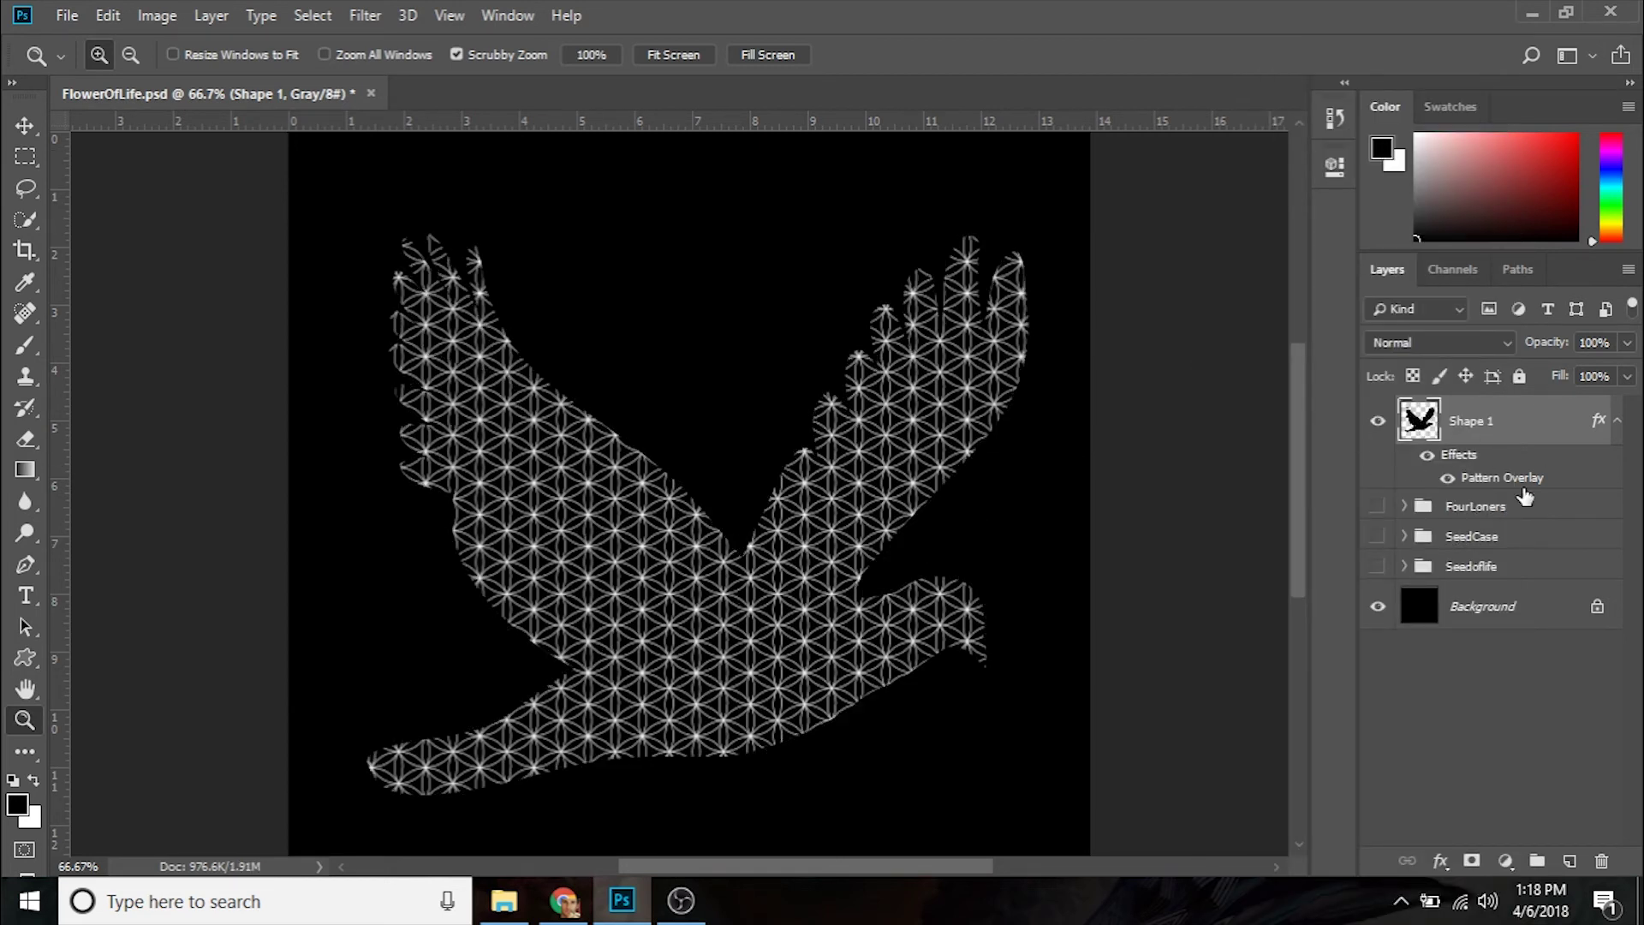
Try to distort the bird layer by pulling its upper-right corner inward, and undo the change
key(ctrl+t)
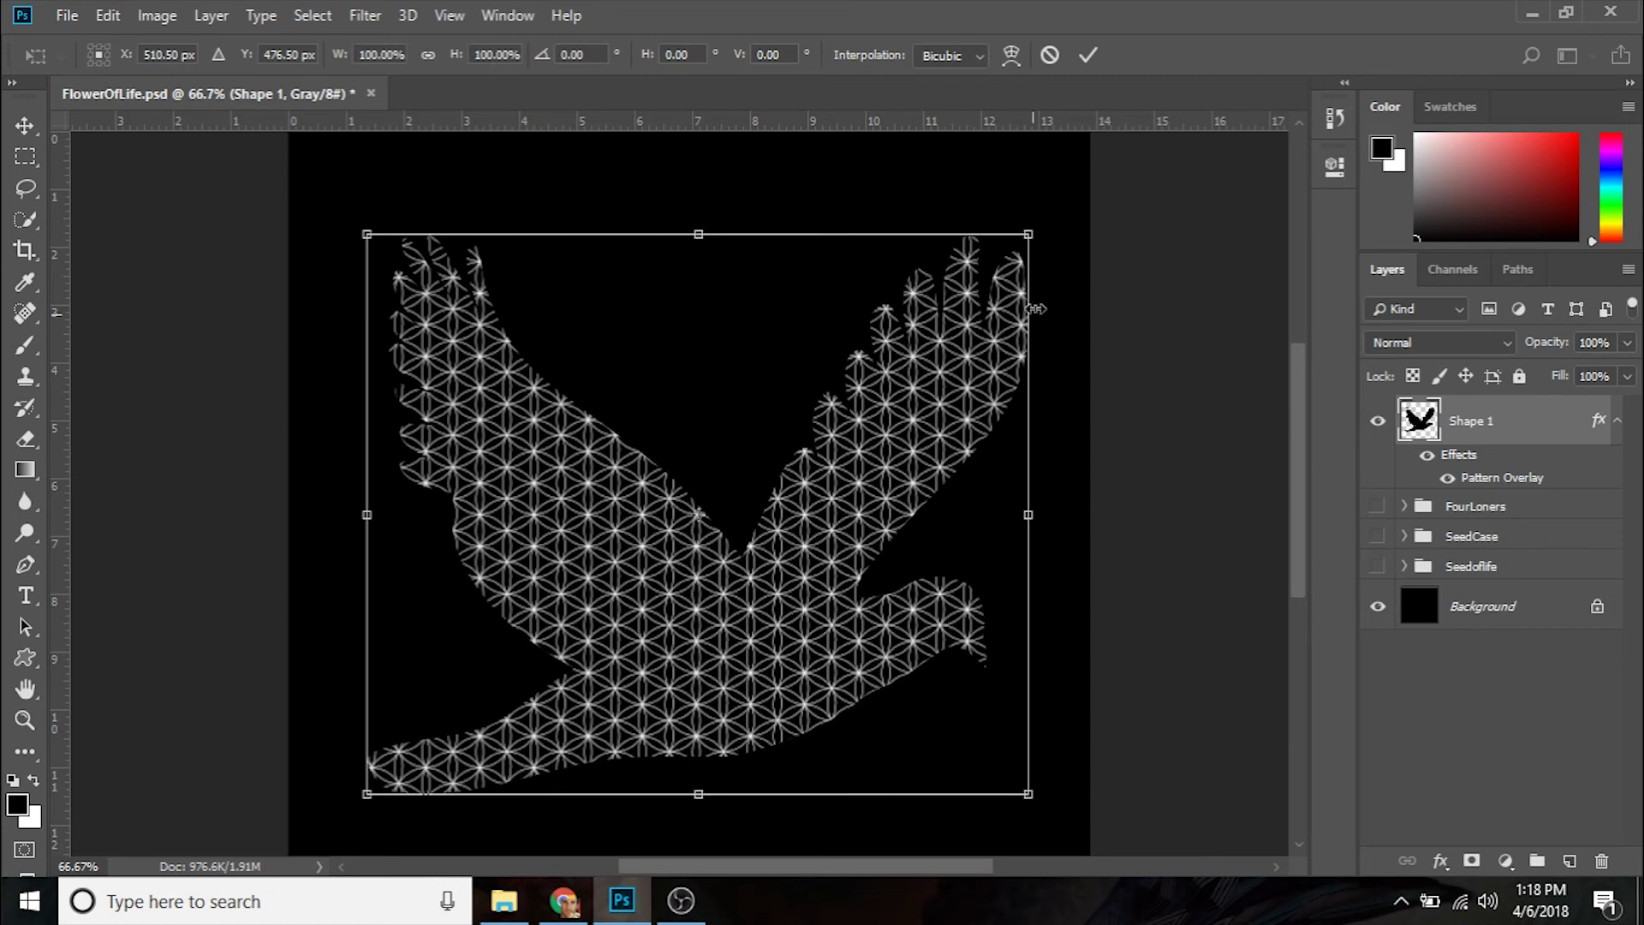
right_click(844, 408)
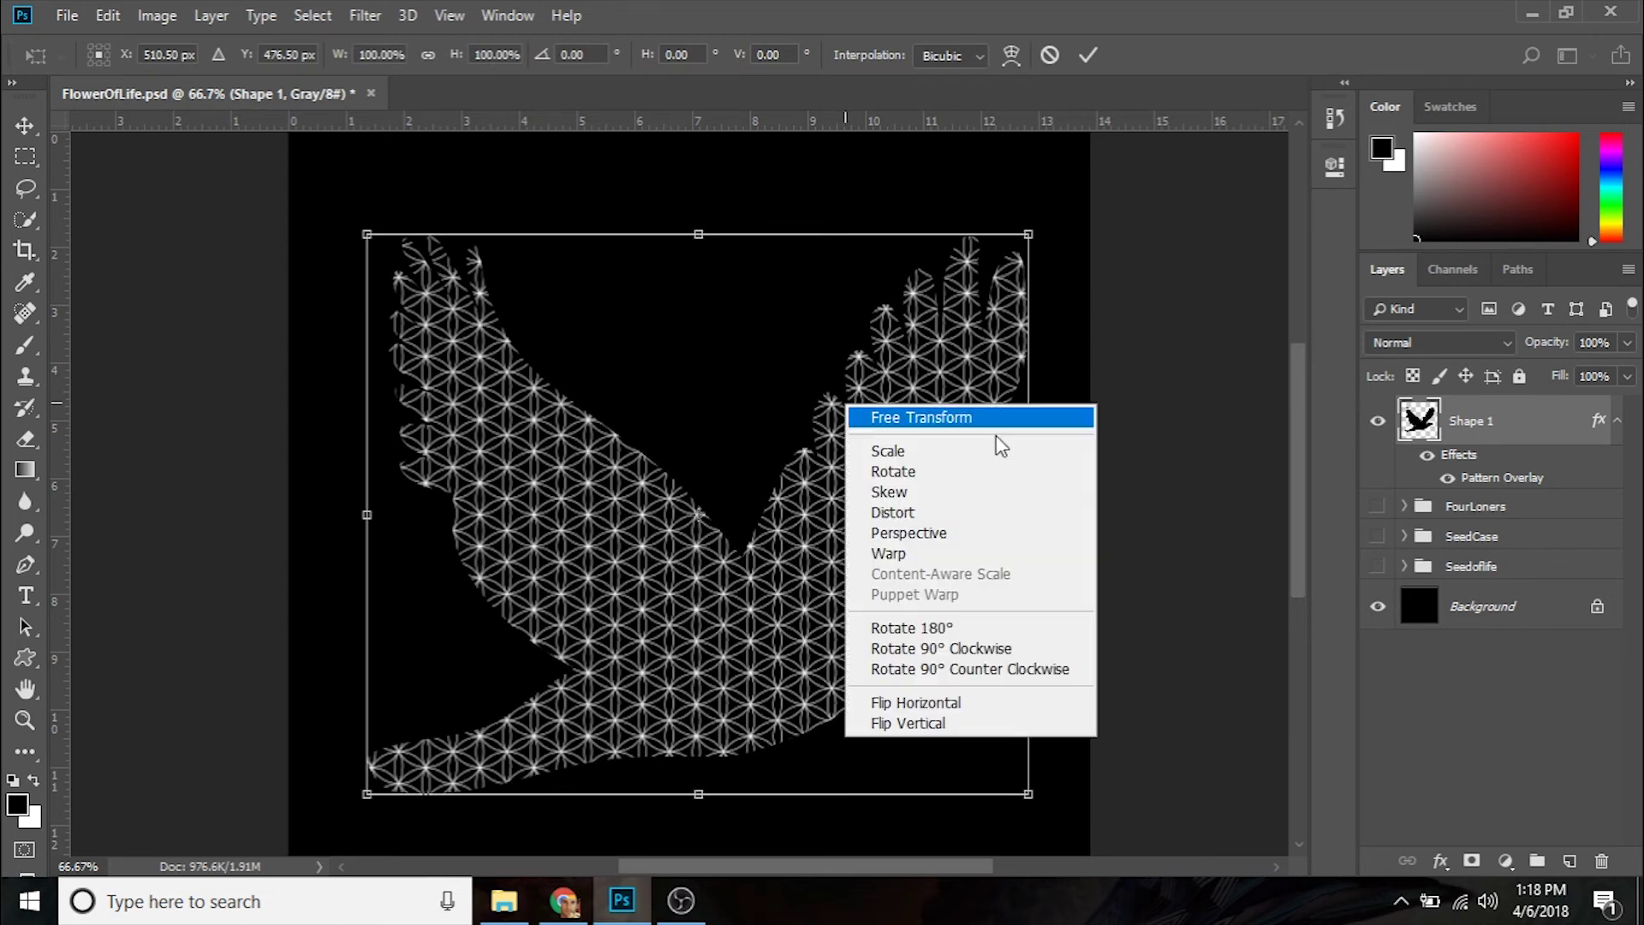
click(954, 520)
drag(1037, 244, 848, 234)
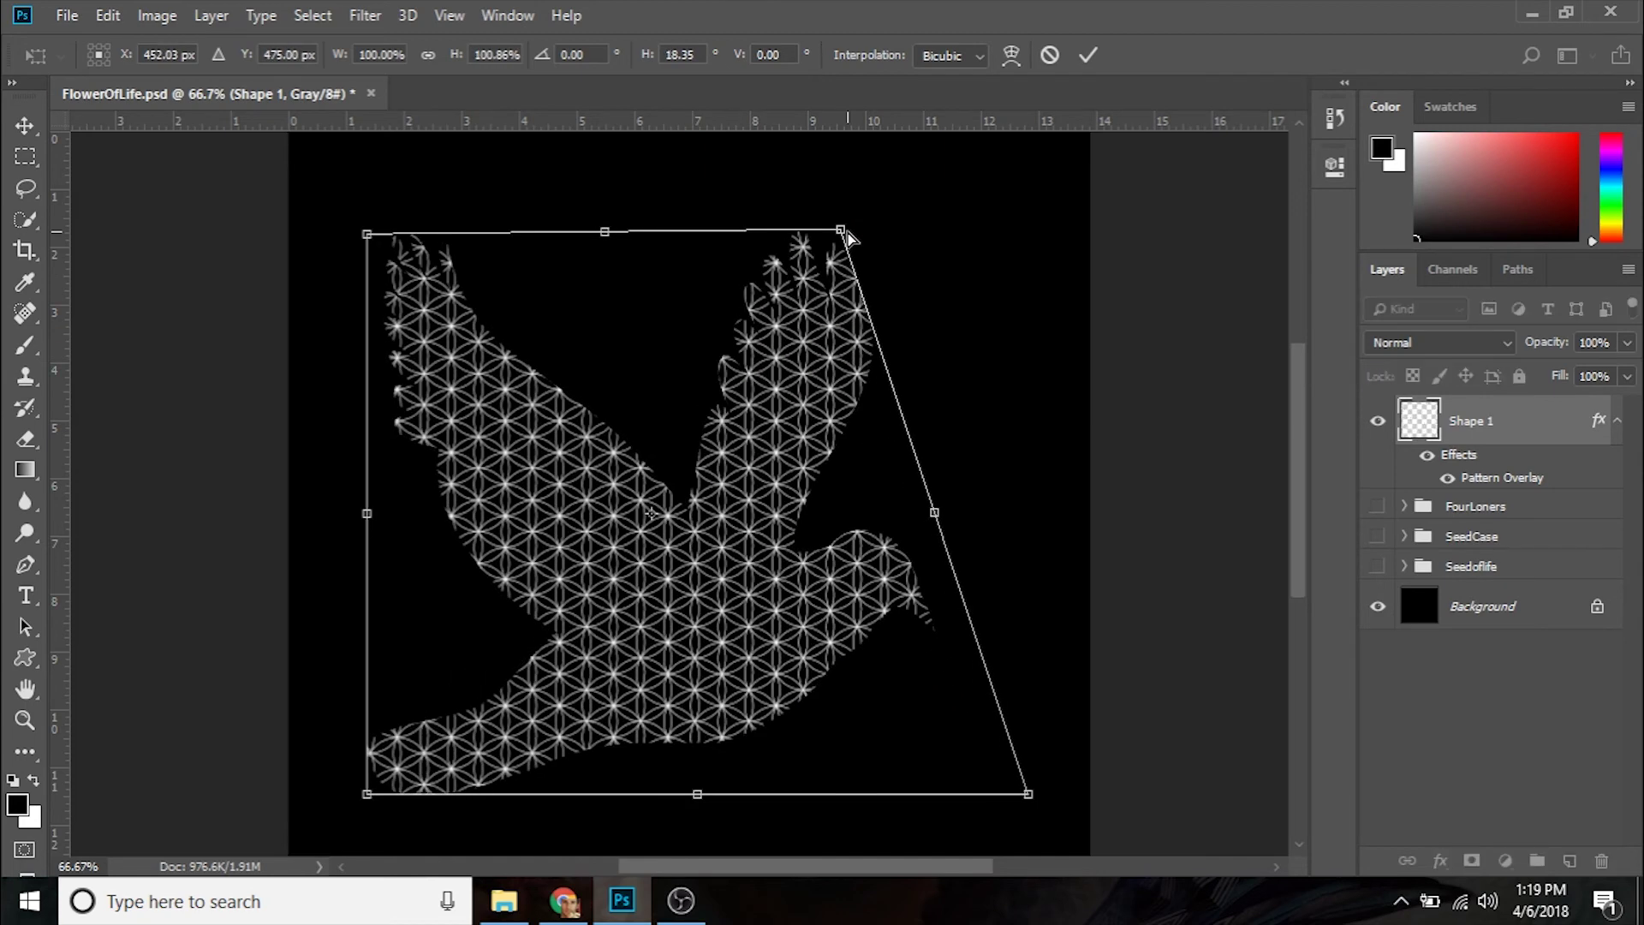
key(ctrl+z)
click(1088, 55)
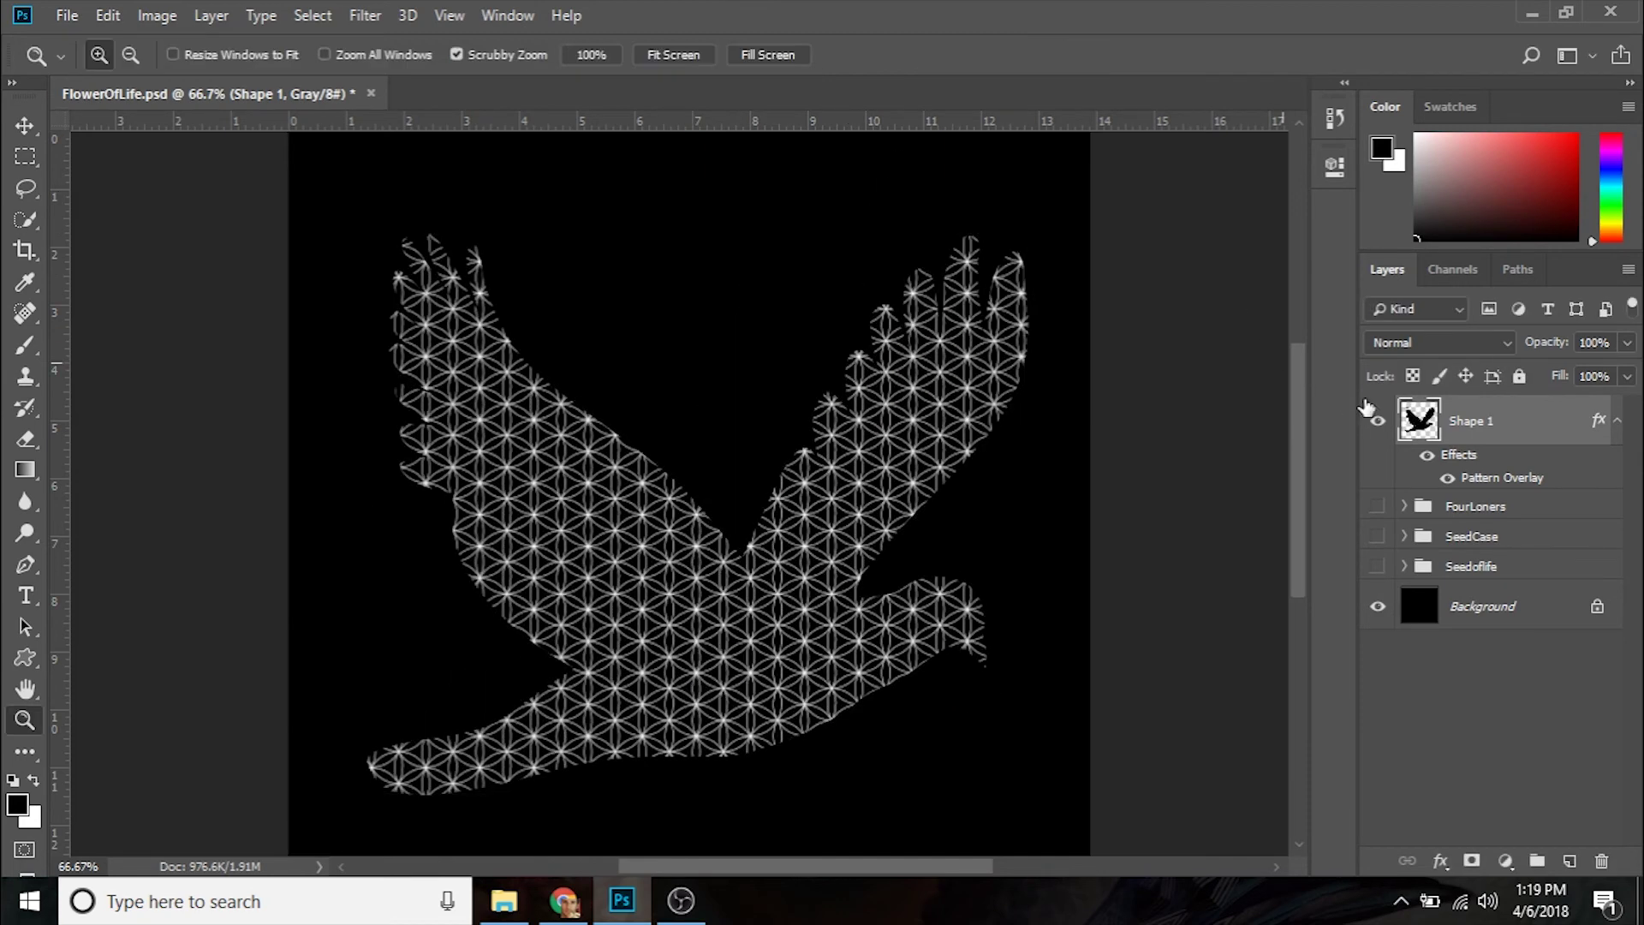
Rasterize the bird's layer style and distort the bird, pulling its upper-right corner inward and down and its lower-left corner outward
right_click(1529, 437)
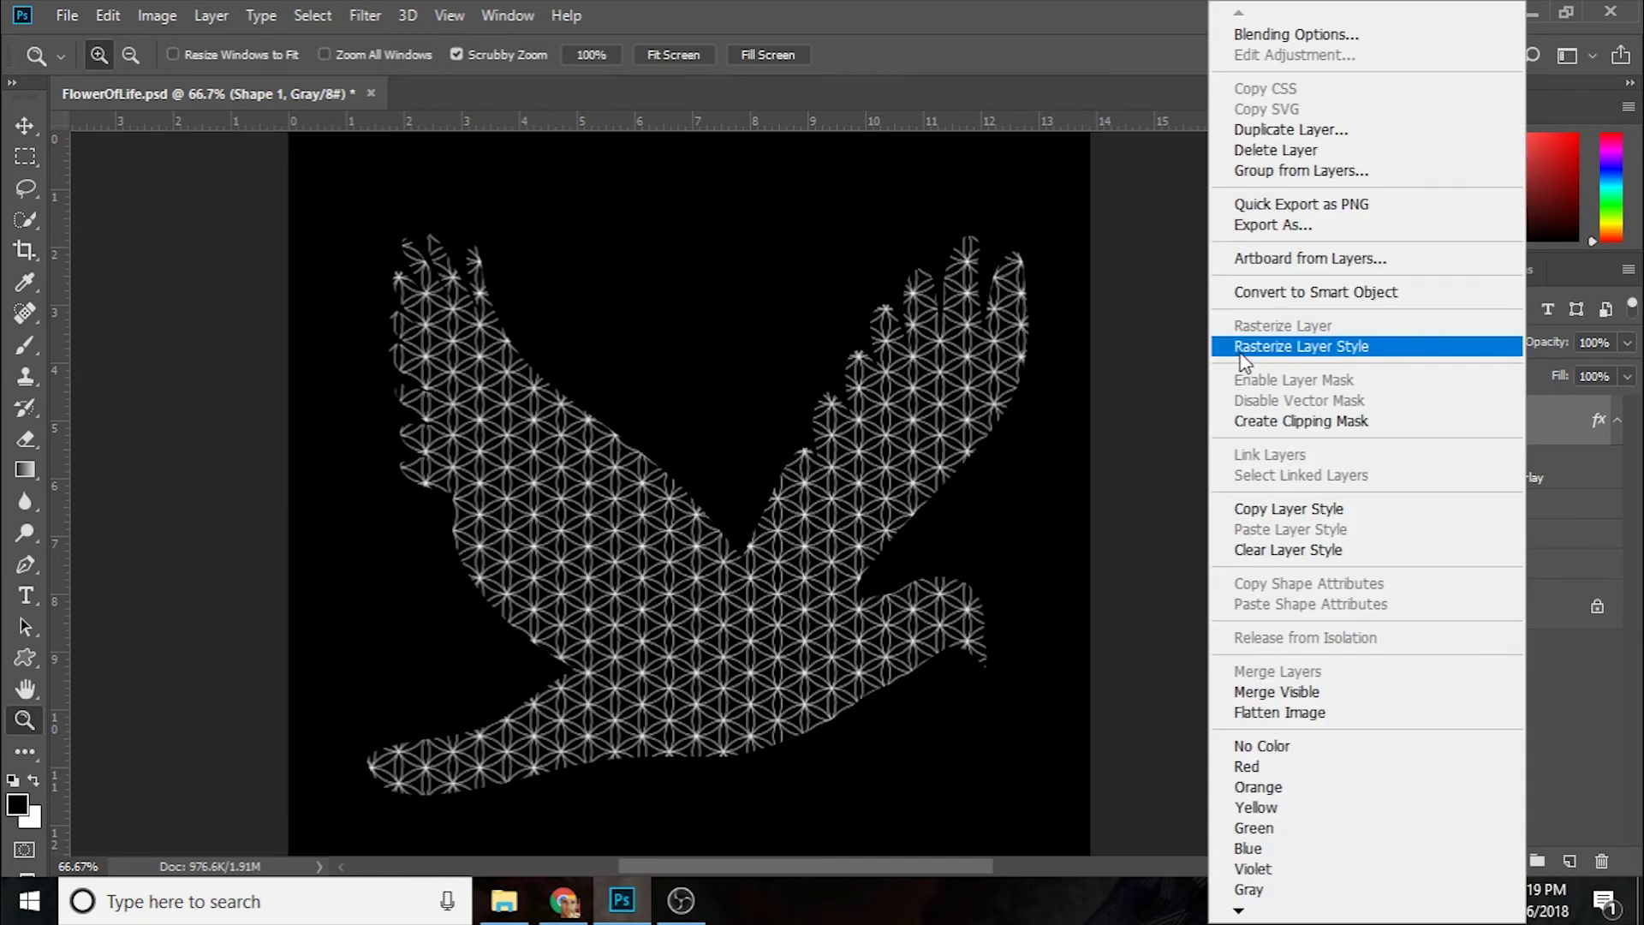
click(1350, 344)
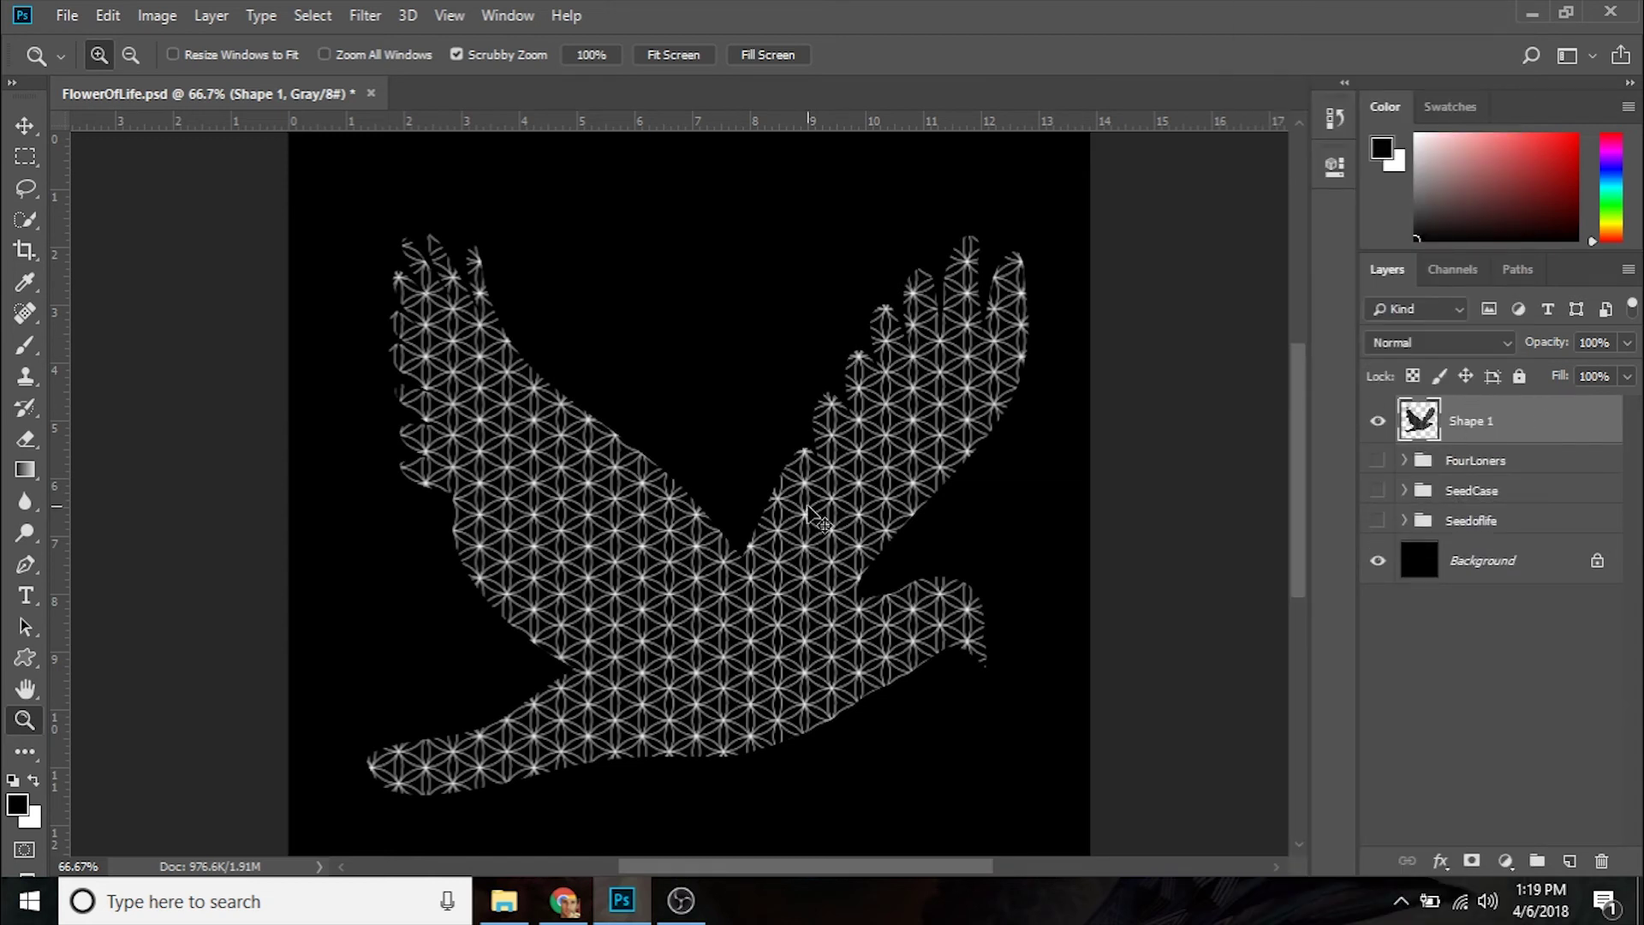
key(ctrl+t)
right_click(779, 514)
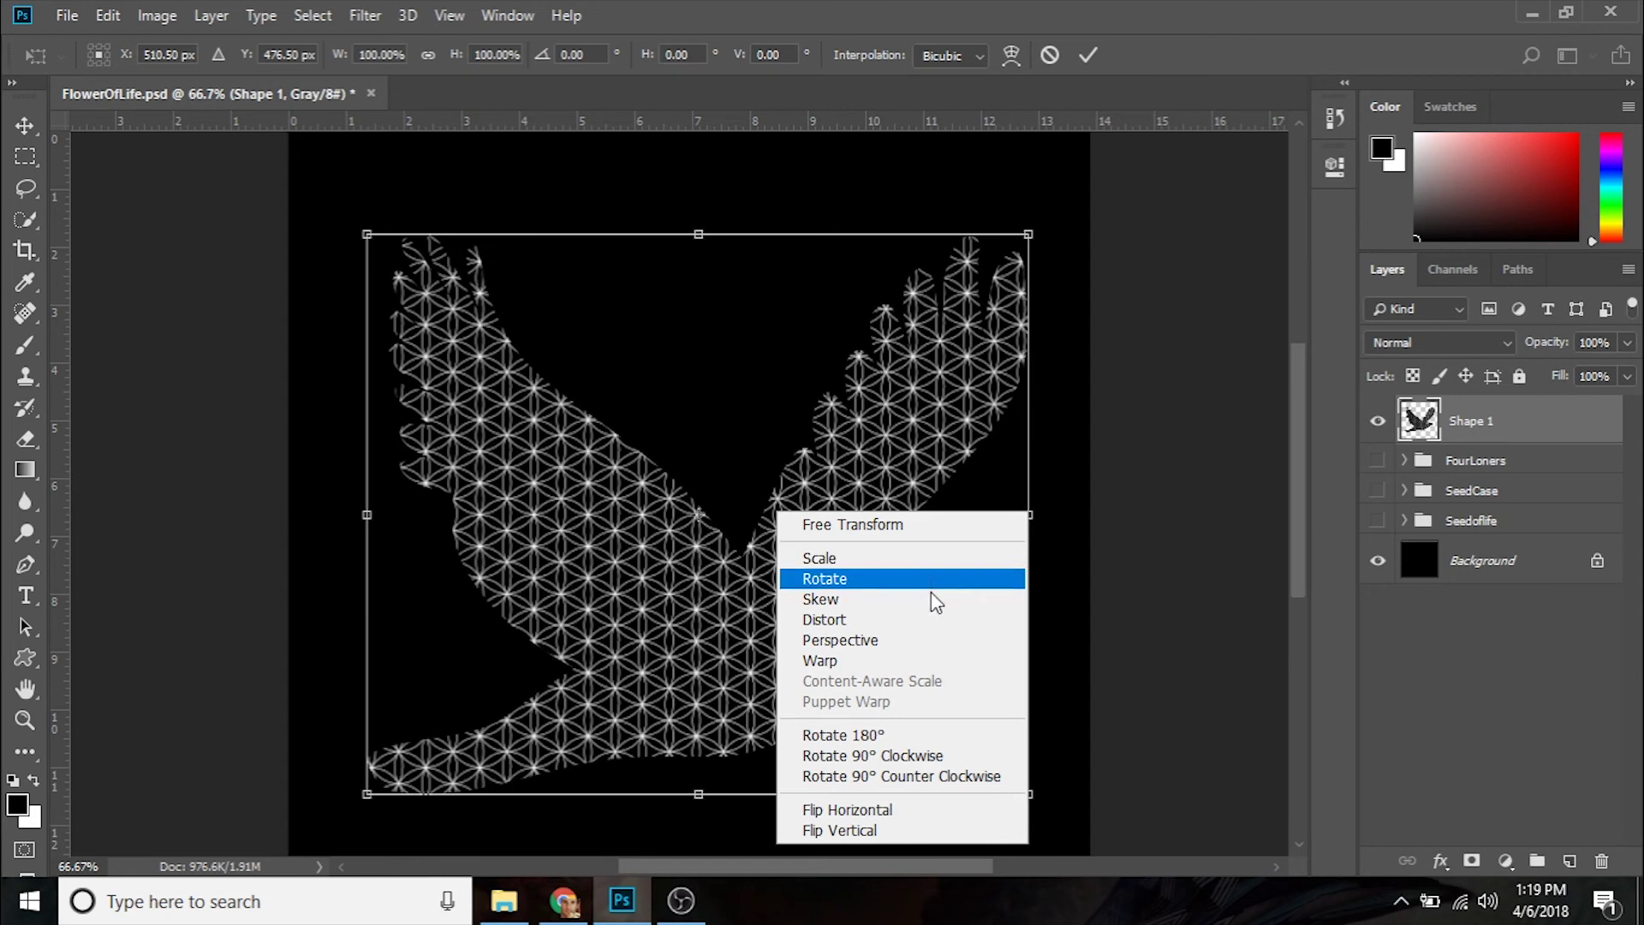
click(918, 619)
drag(974, 345, 966, 257)
right_click(939, 399)
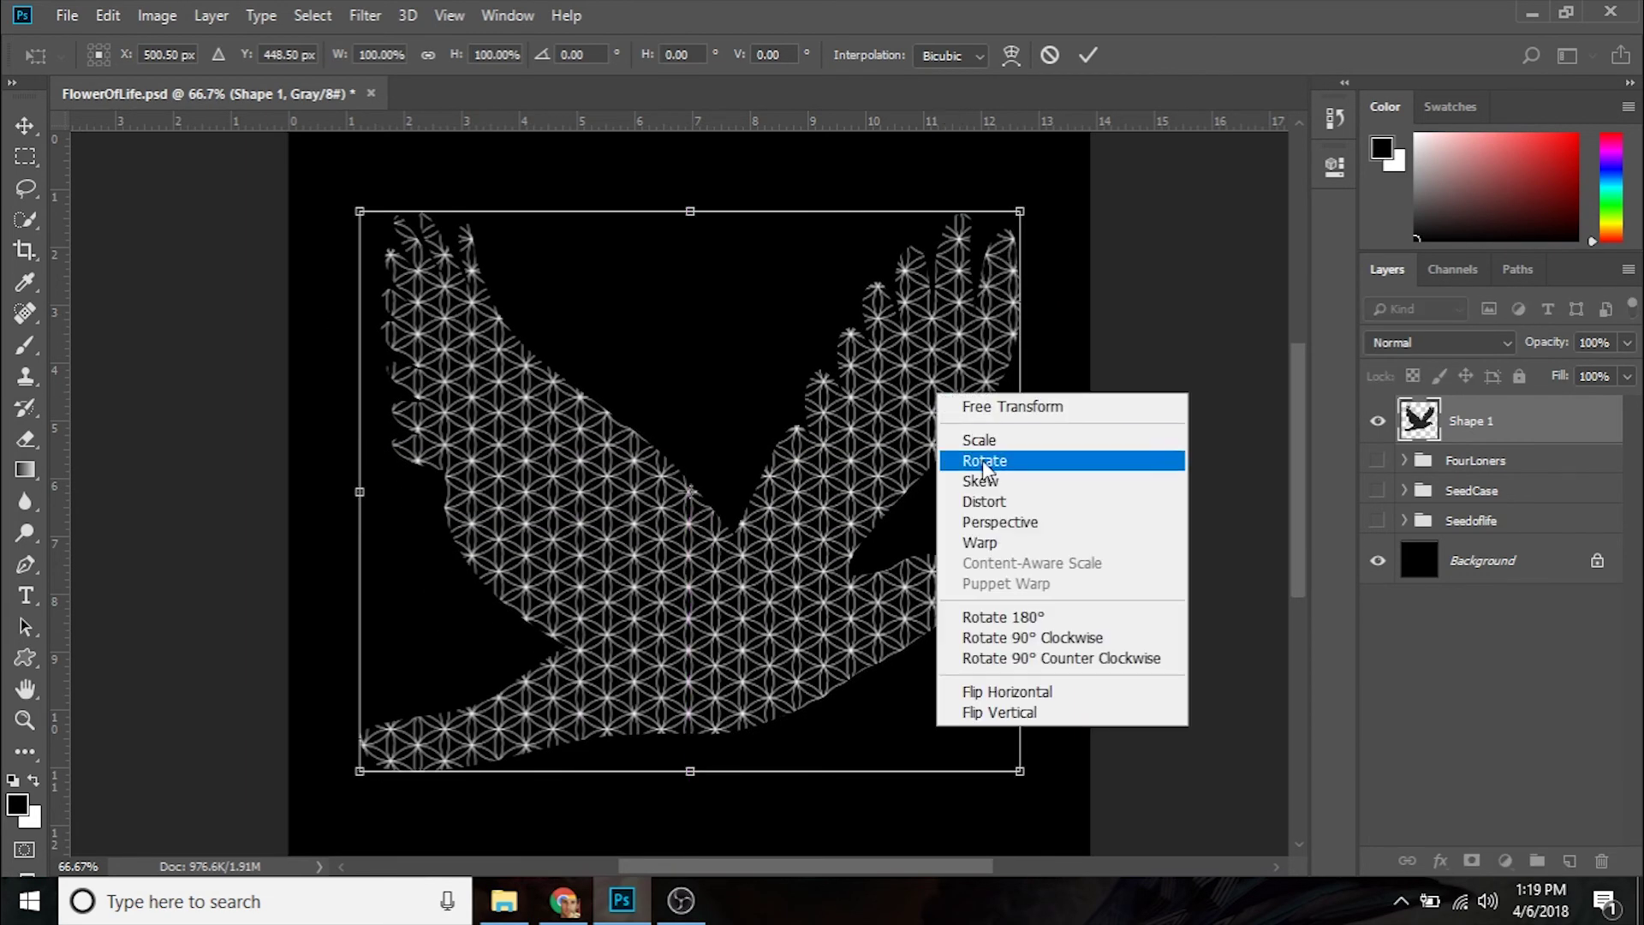
click(999, 502)
drag(1028, 219, 688, 368)
drag(360, 775, 229, 714)
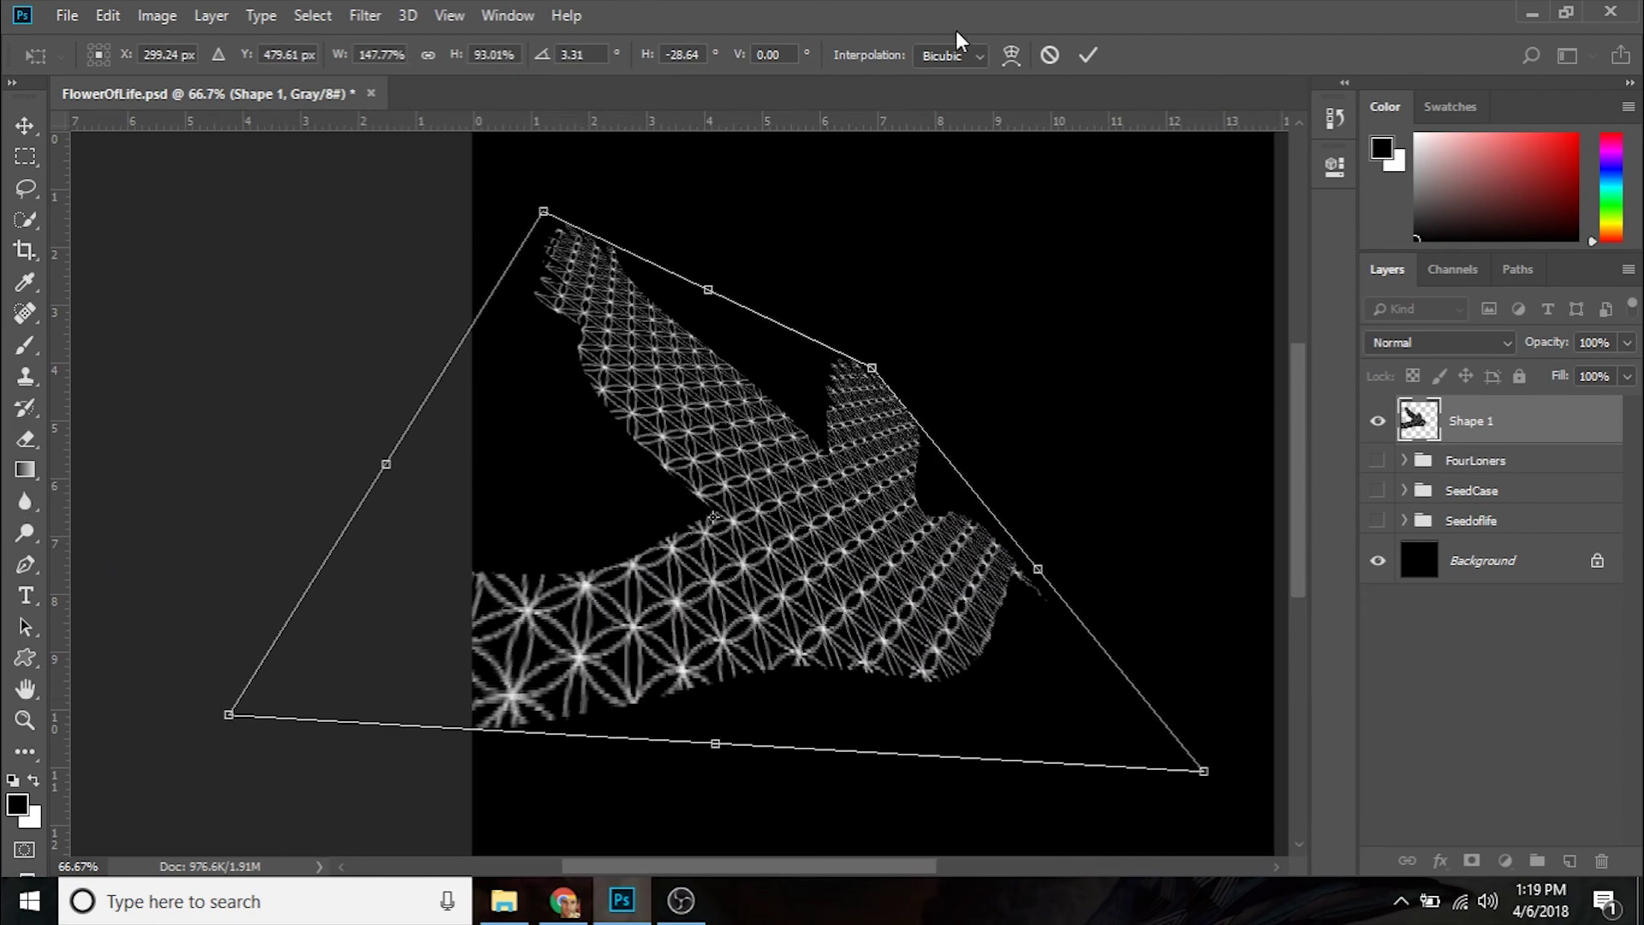
click(1088, 55)
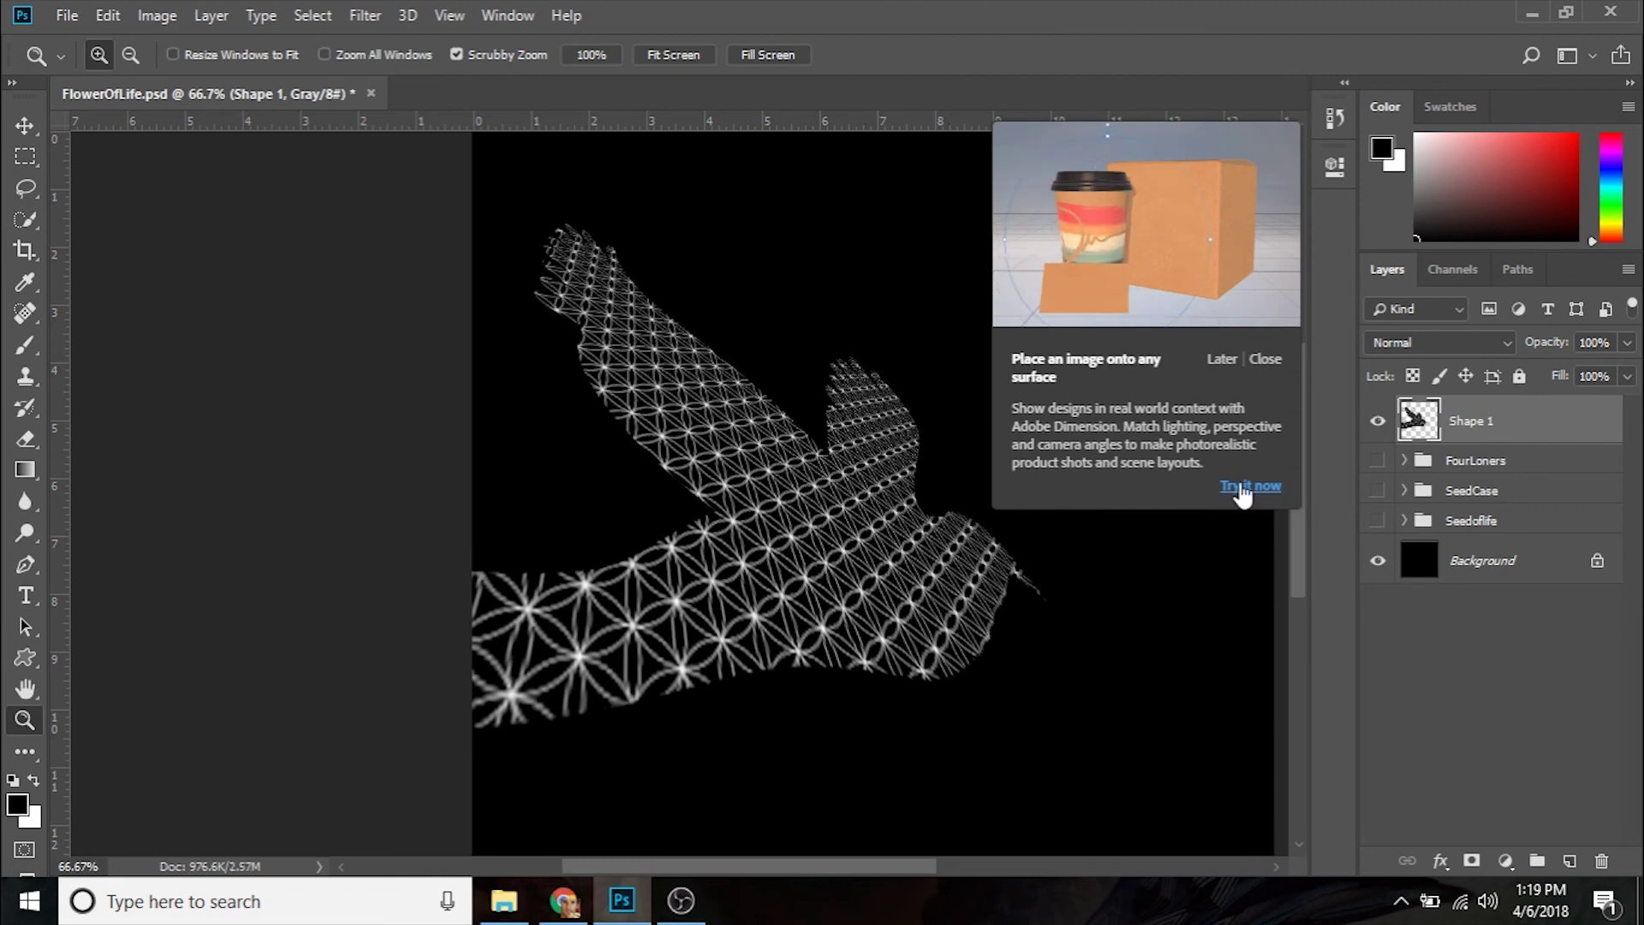
Convert the locked Background into a regular editable layer
click(1273, 586)
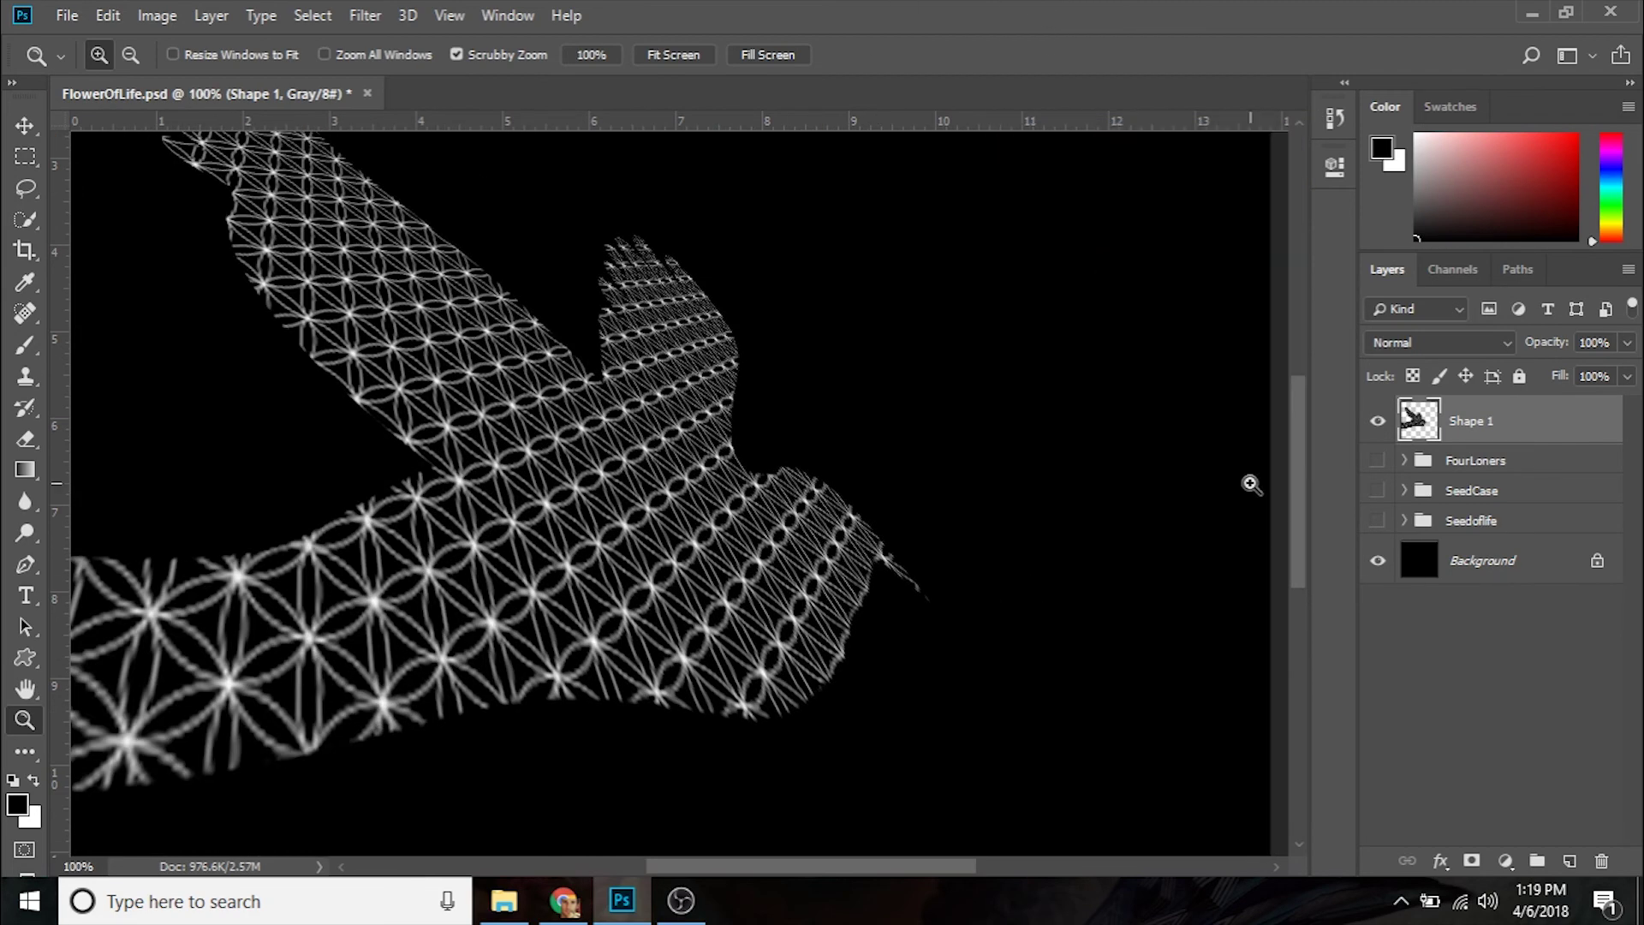
click(1251, 484)
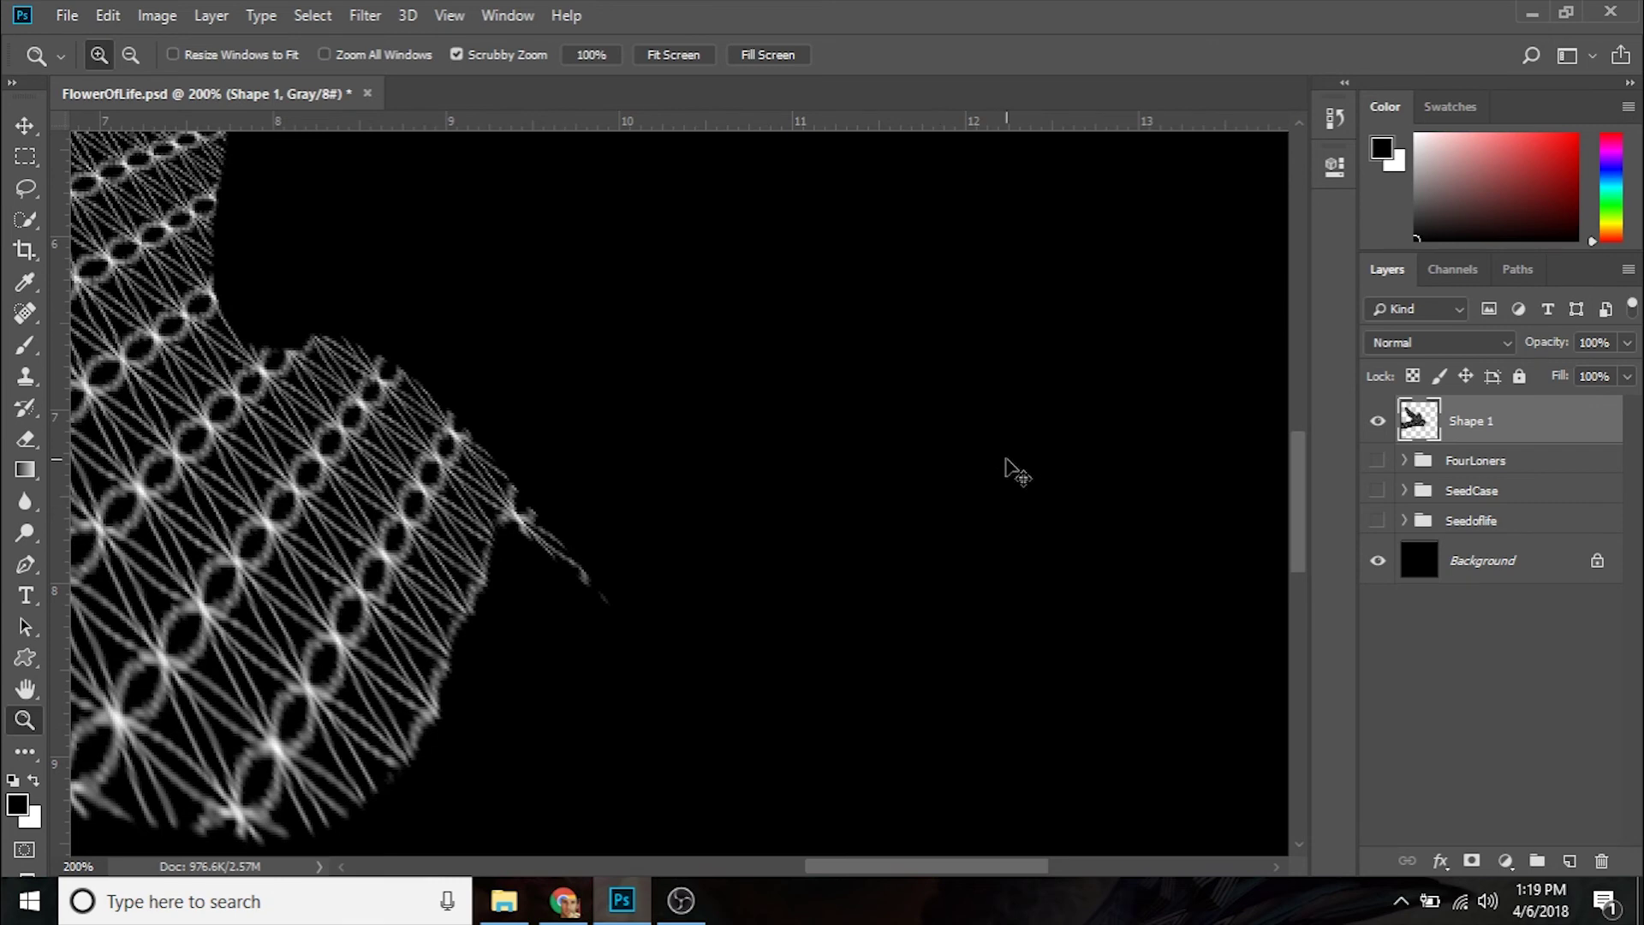
key(ctrl+0)
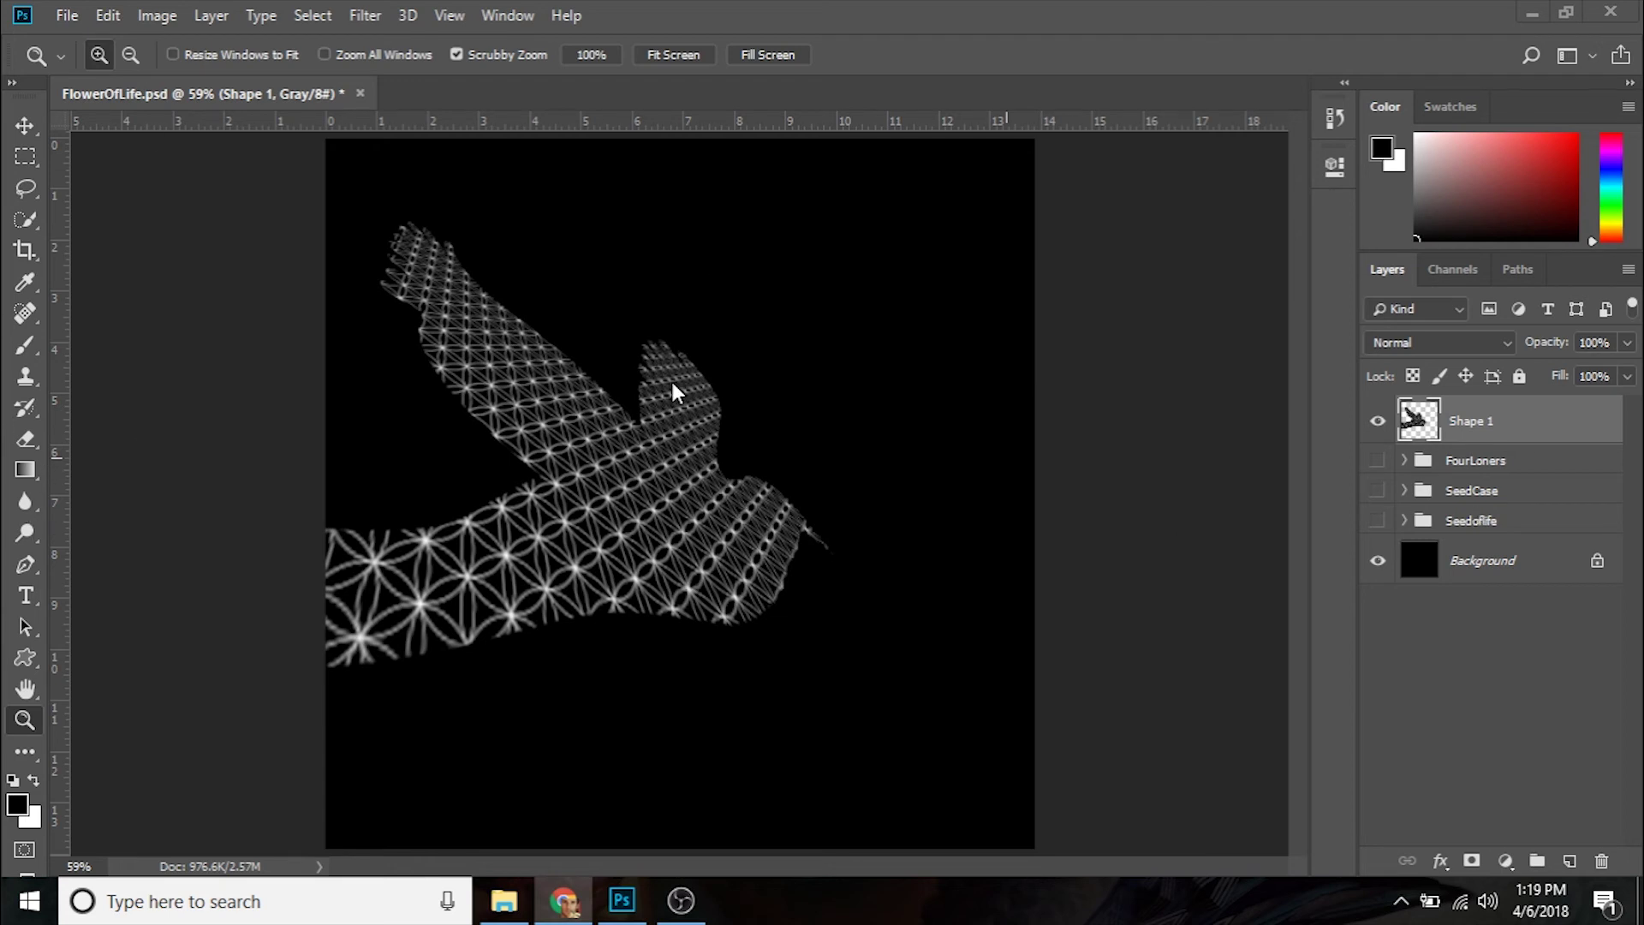
double_click(1528, 567)
click(1000, 262)
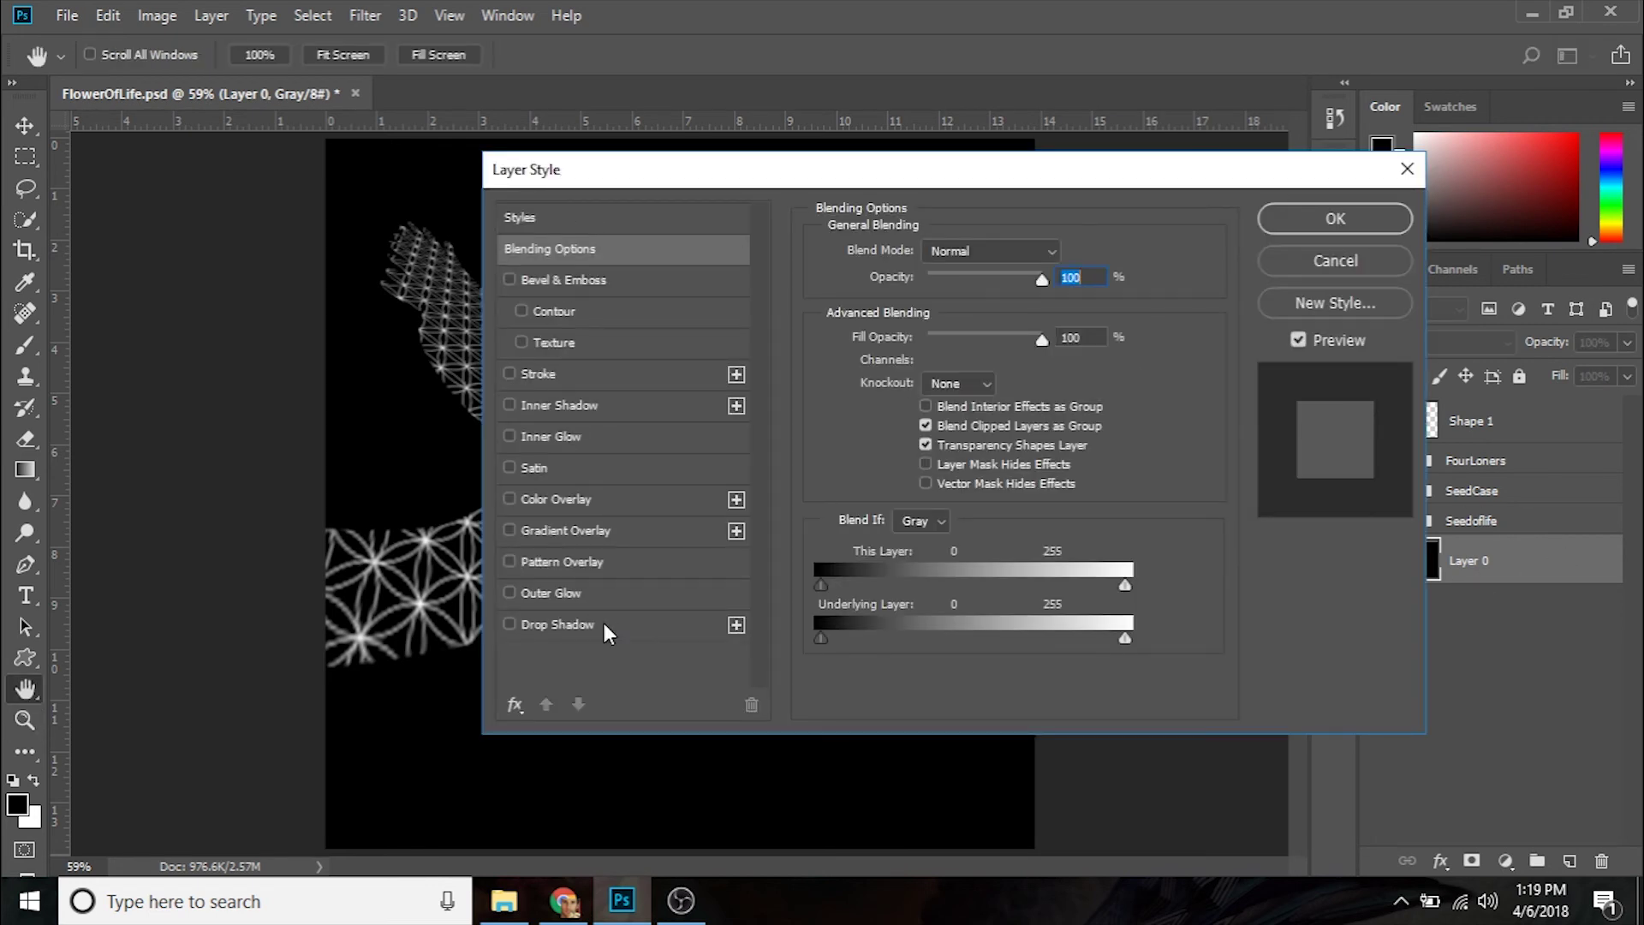
Apply the flower-of-life Pattern Overlay at 65% scale to the converted background layer and rasterize its layer style
click(565, 563)
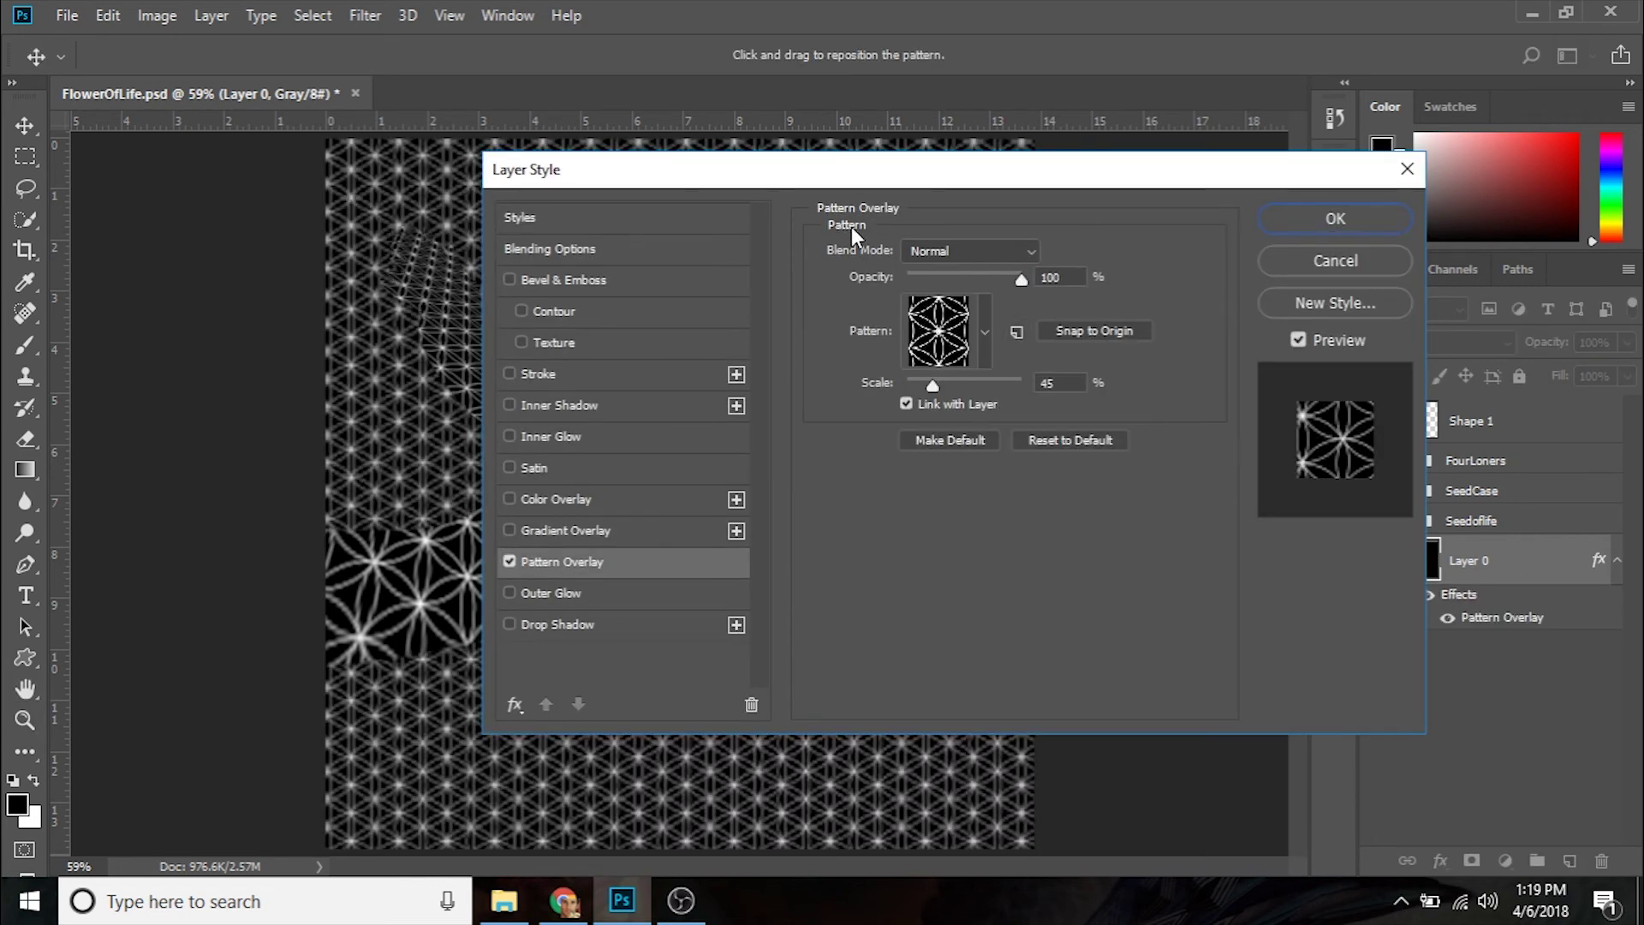
drag(988, 184, 1263, 159)
click(1259, 291)
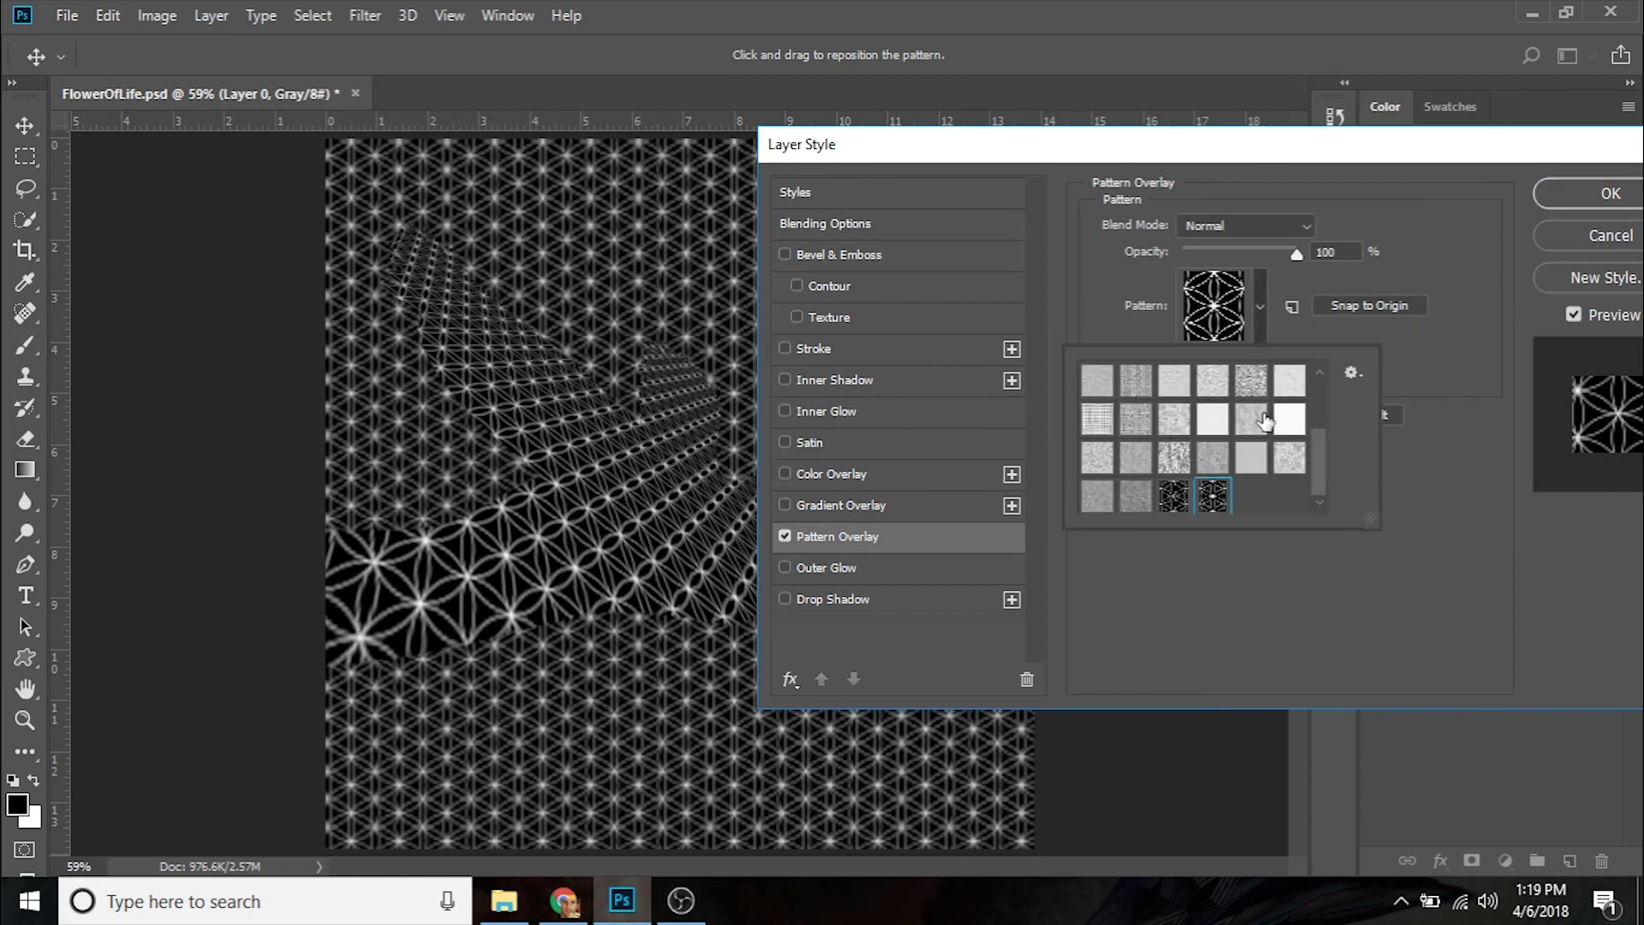
click(1470, 476)
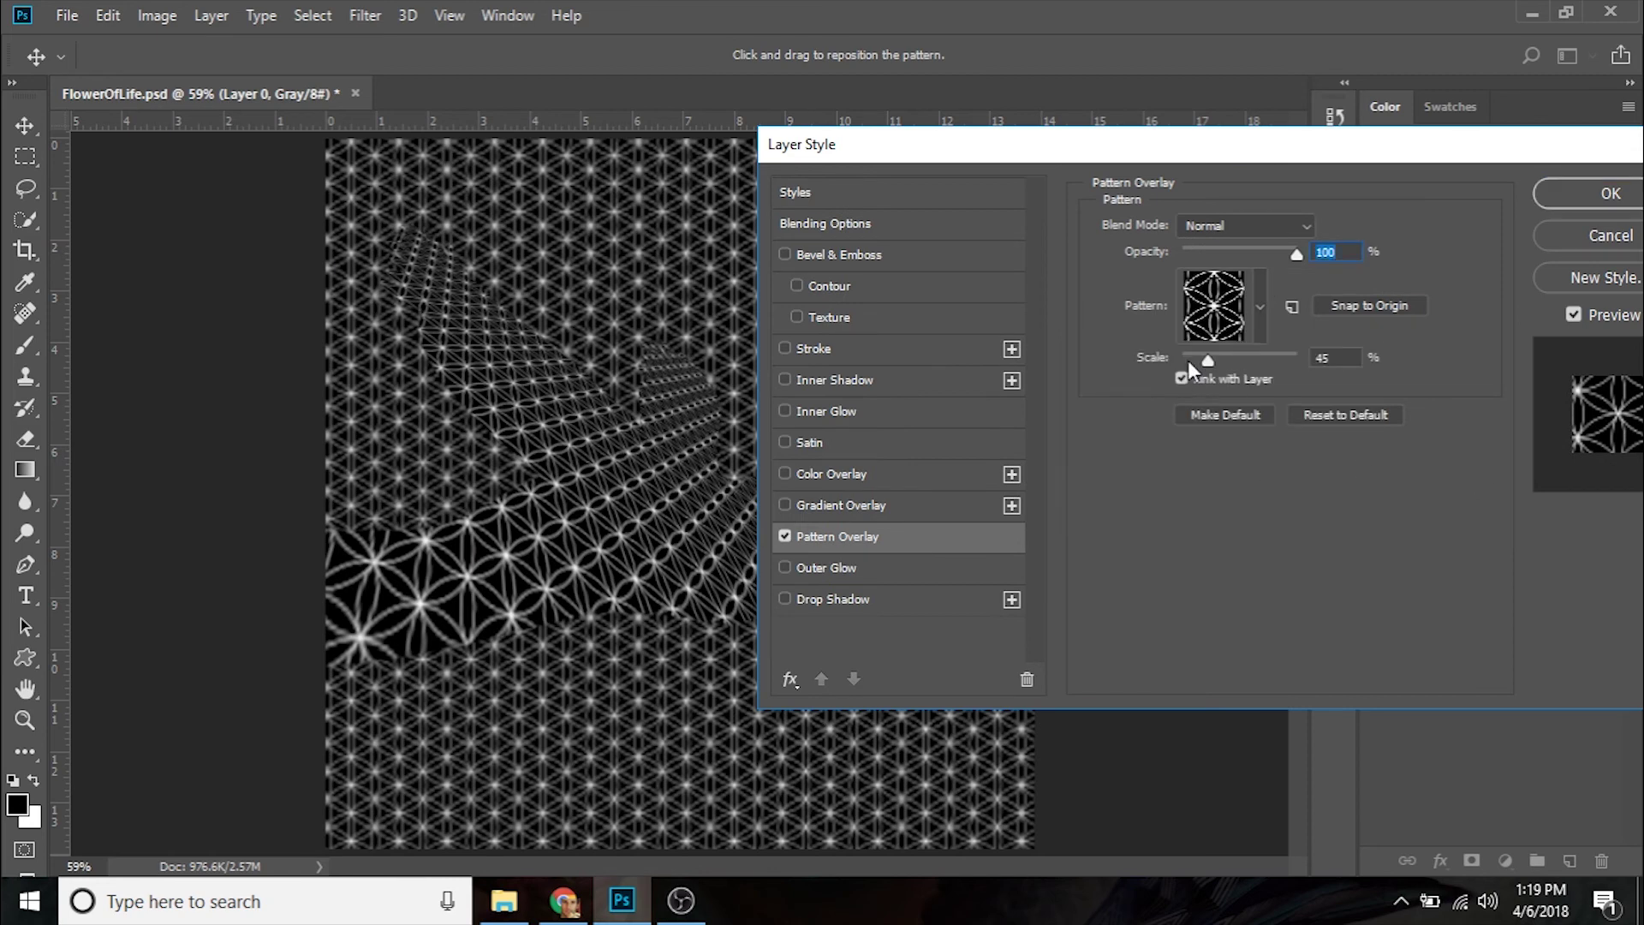
mouse_move(1201, 366)
mouse_down()
mouse_move(1271, 363)
mouse_move(1220, 362)
mouse_up()
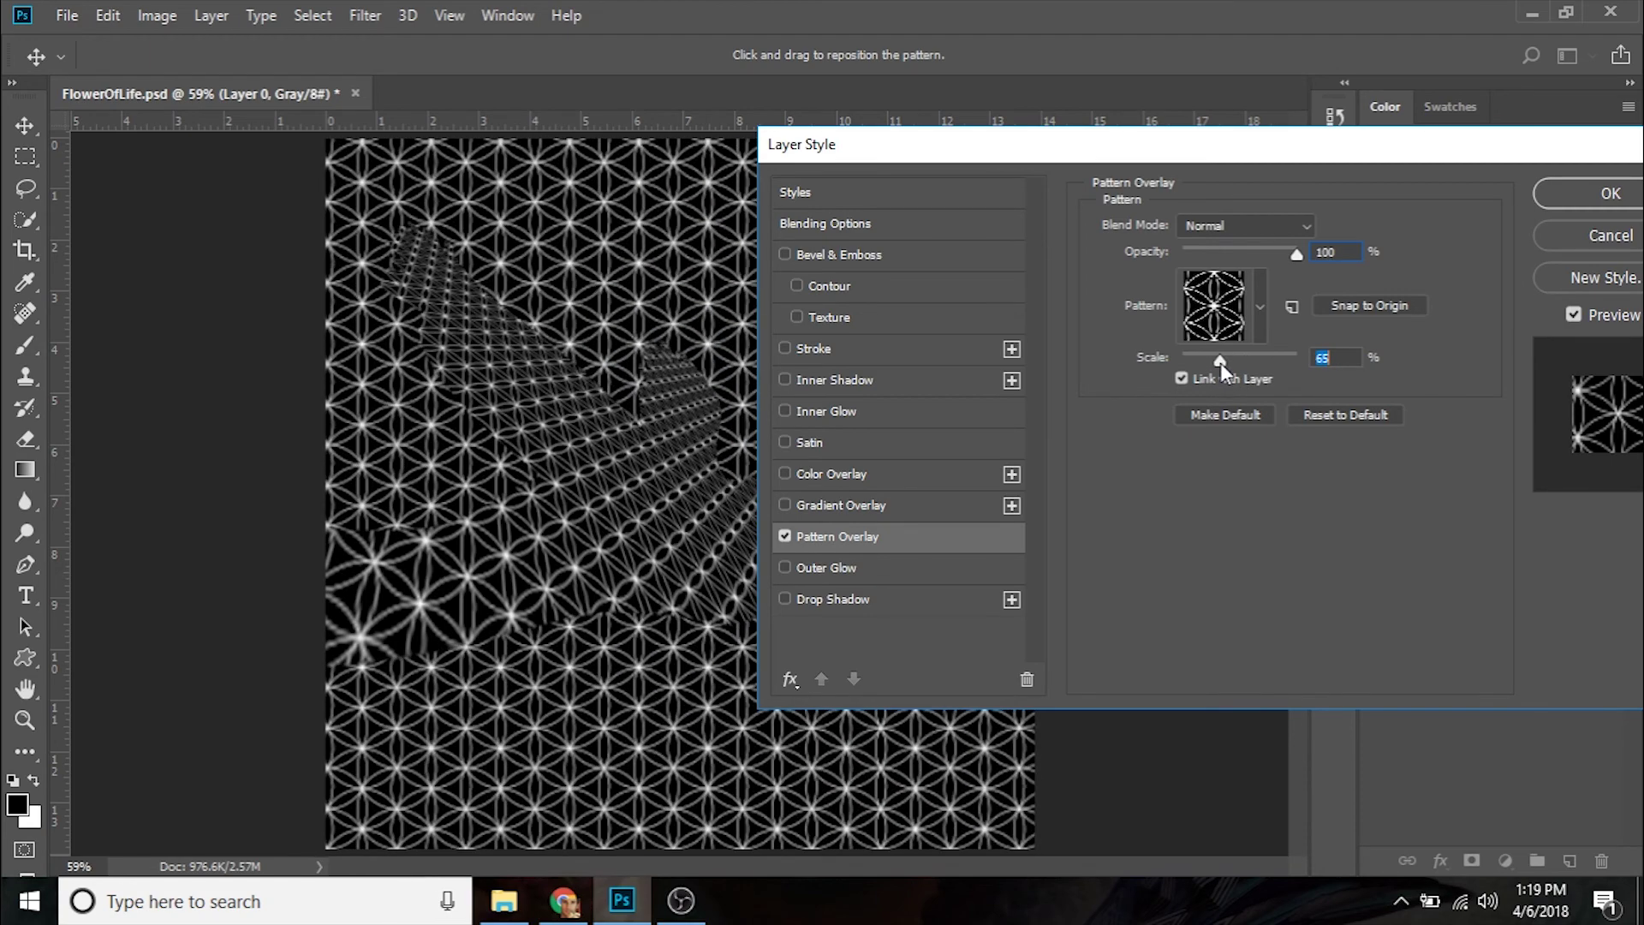
click(1540, 195)
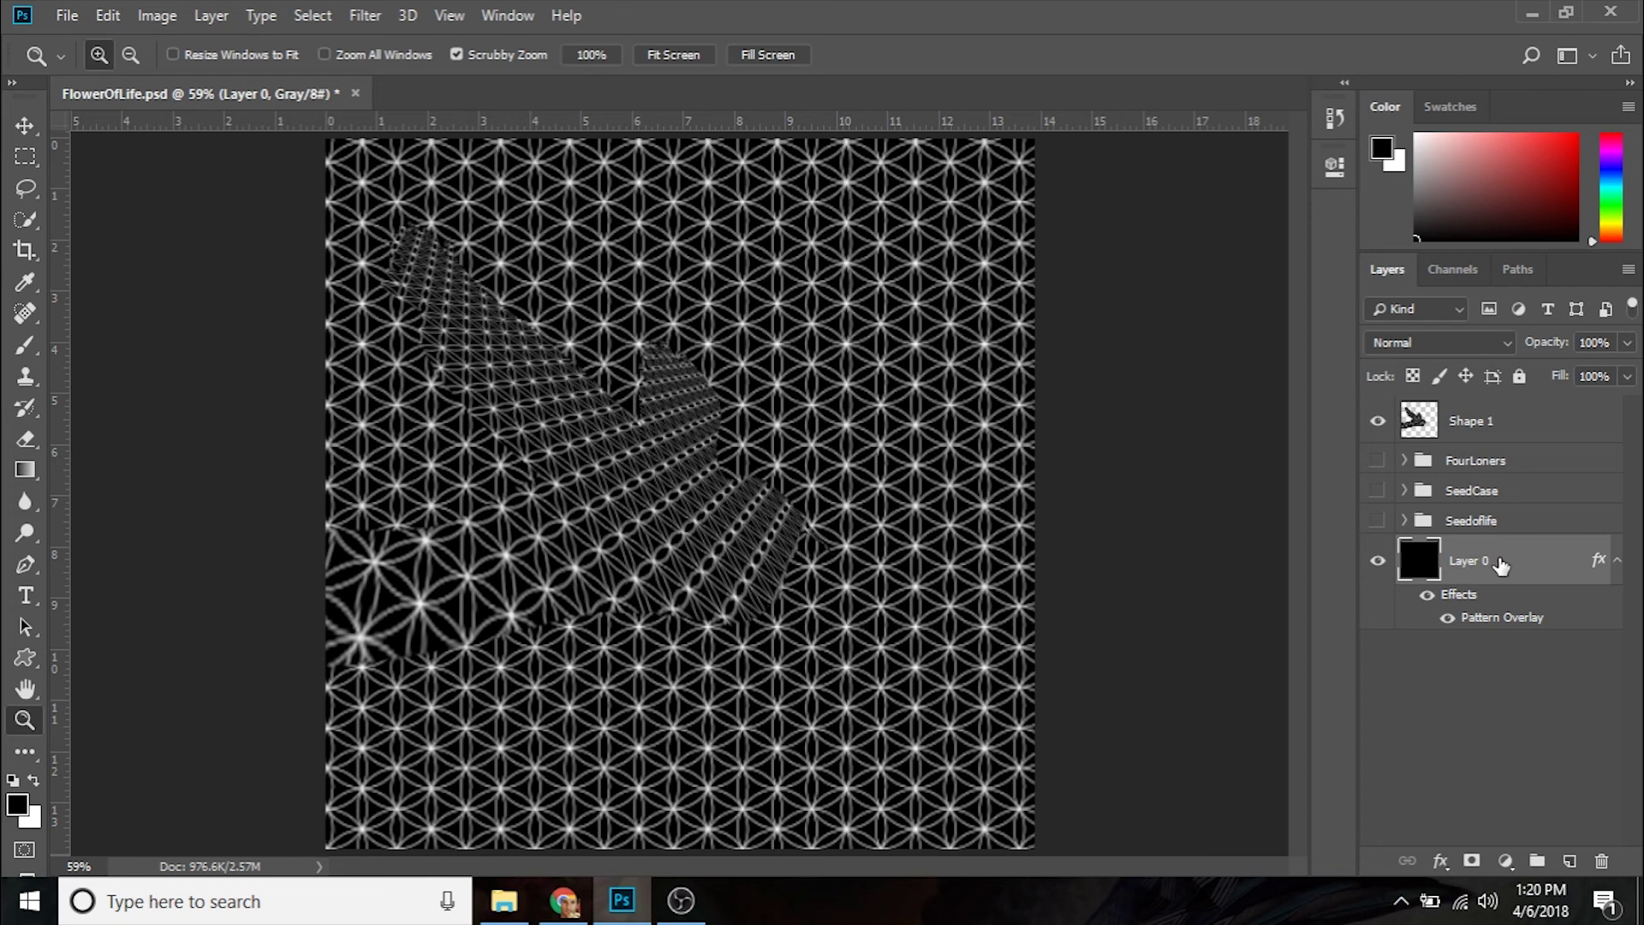
right_click(1539, 561)
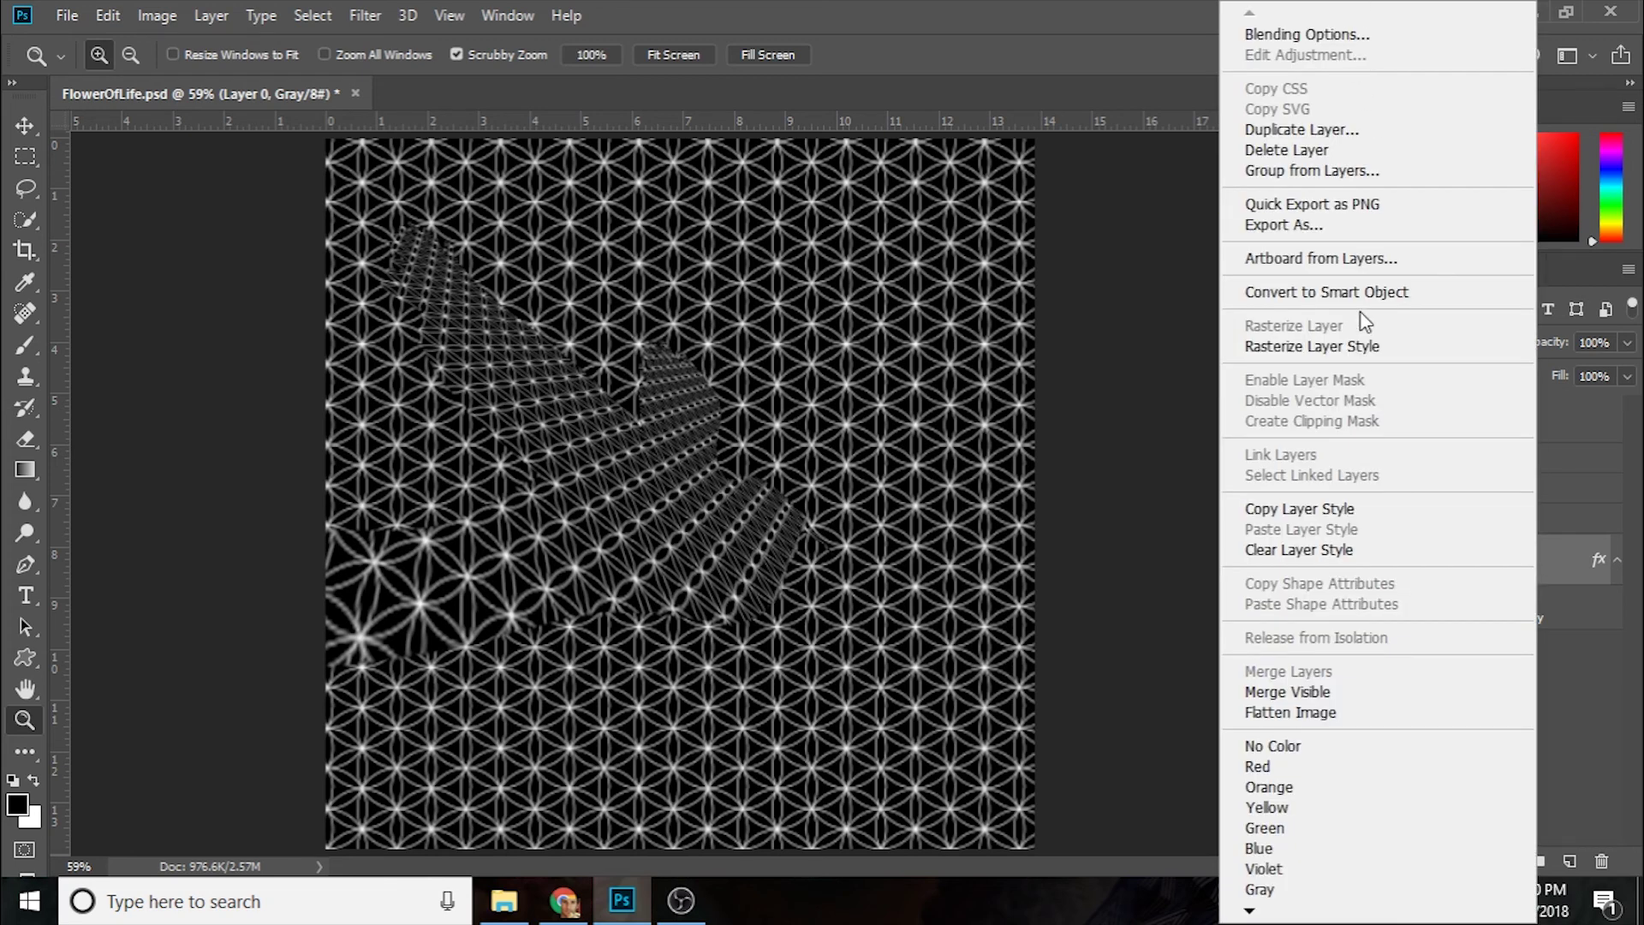
click(1381, 347)
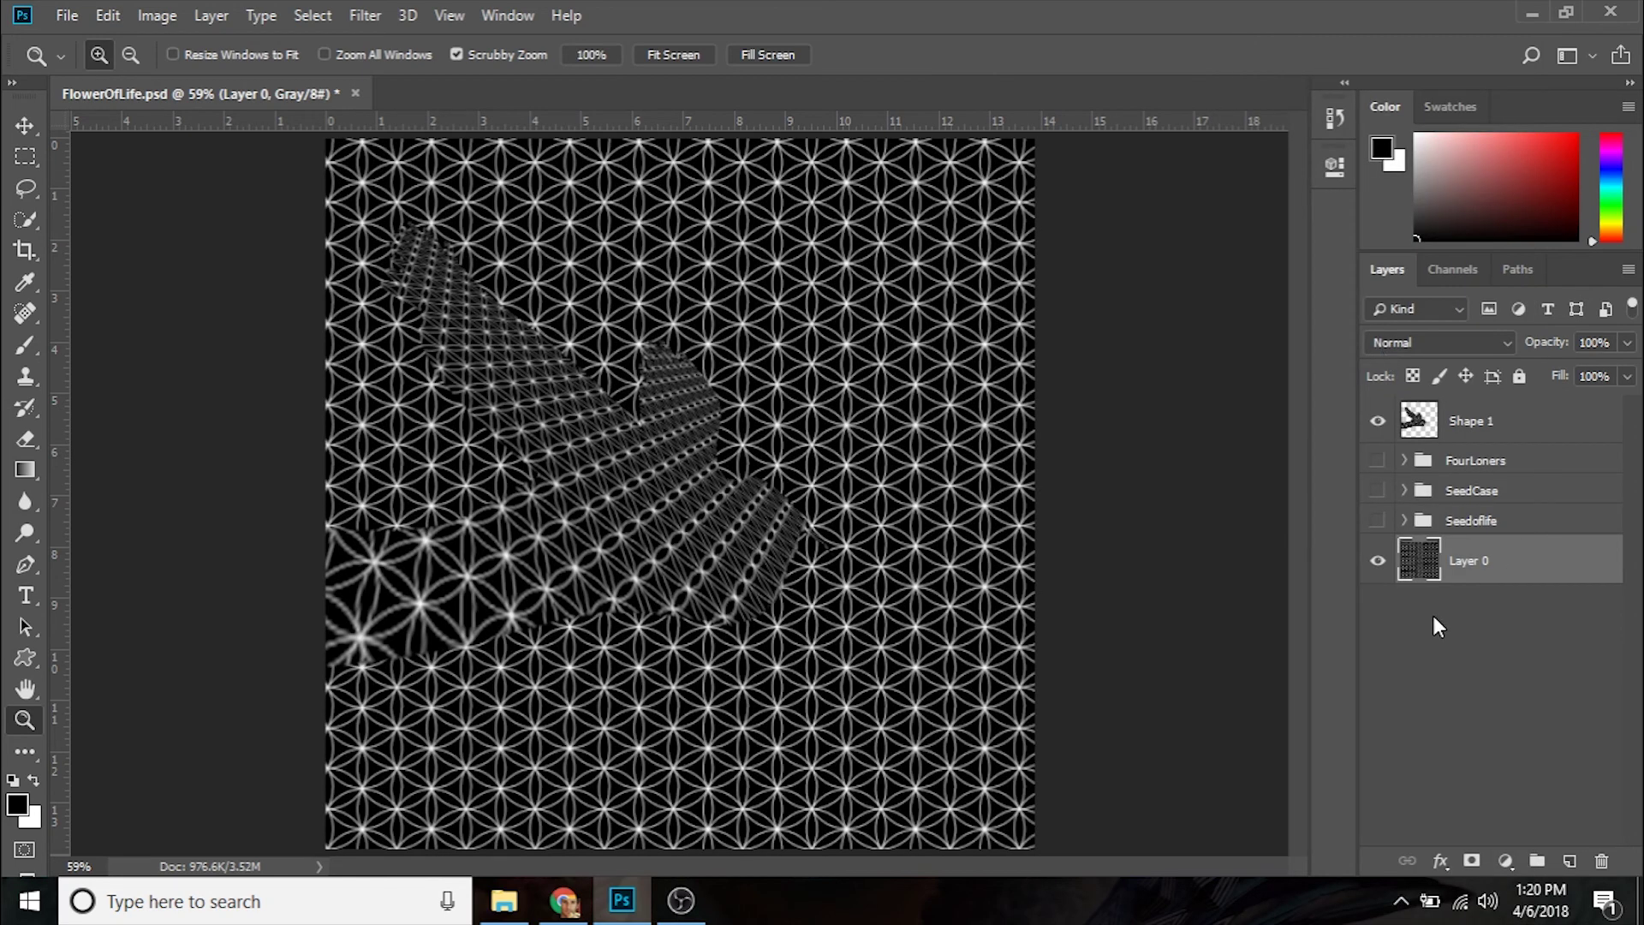
Add a new layer beneath the patterned background layer and fill it with white at 100% opacity
click(1569, 861)
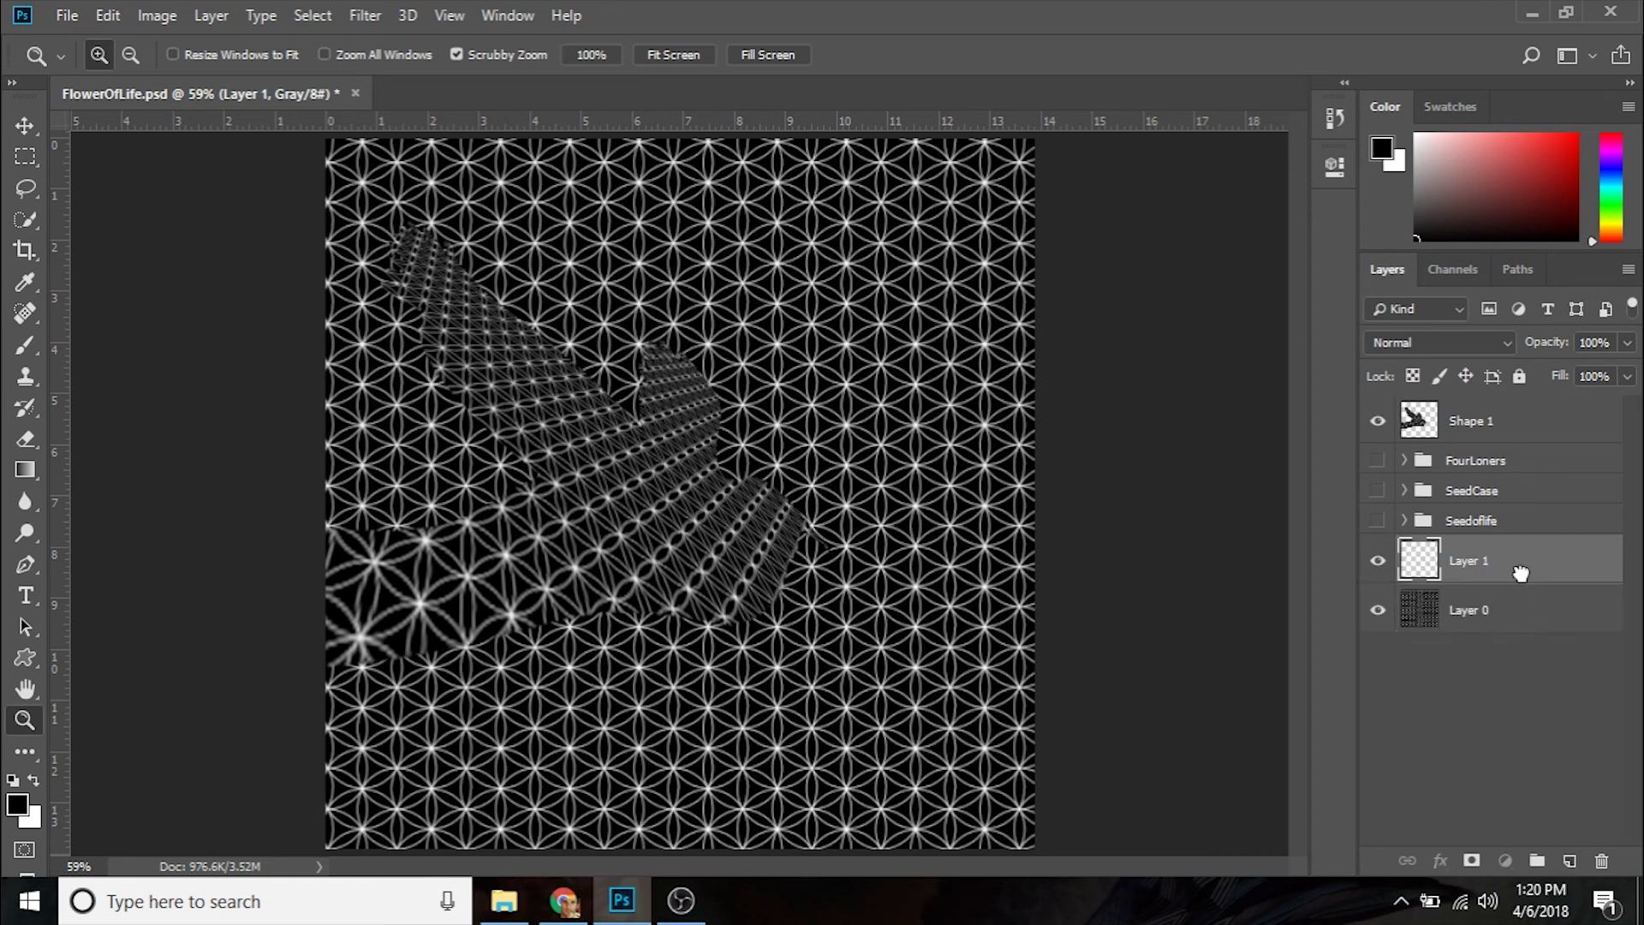
drag(1521, 569, 1524, 638)
click(108, 15)
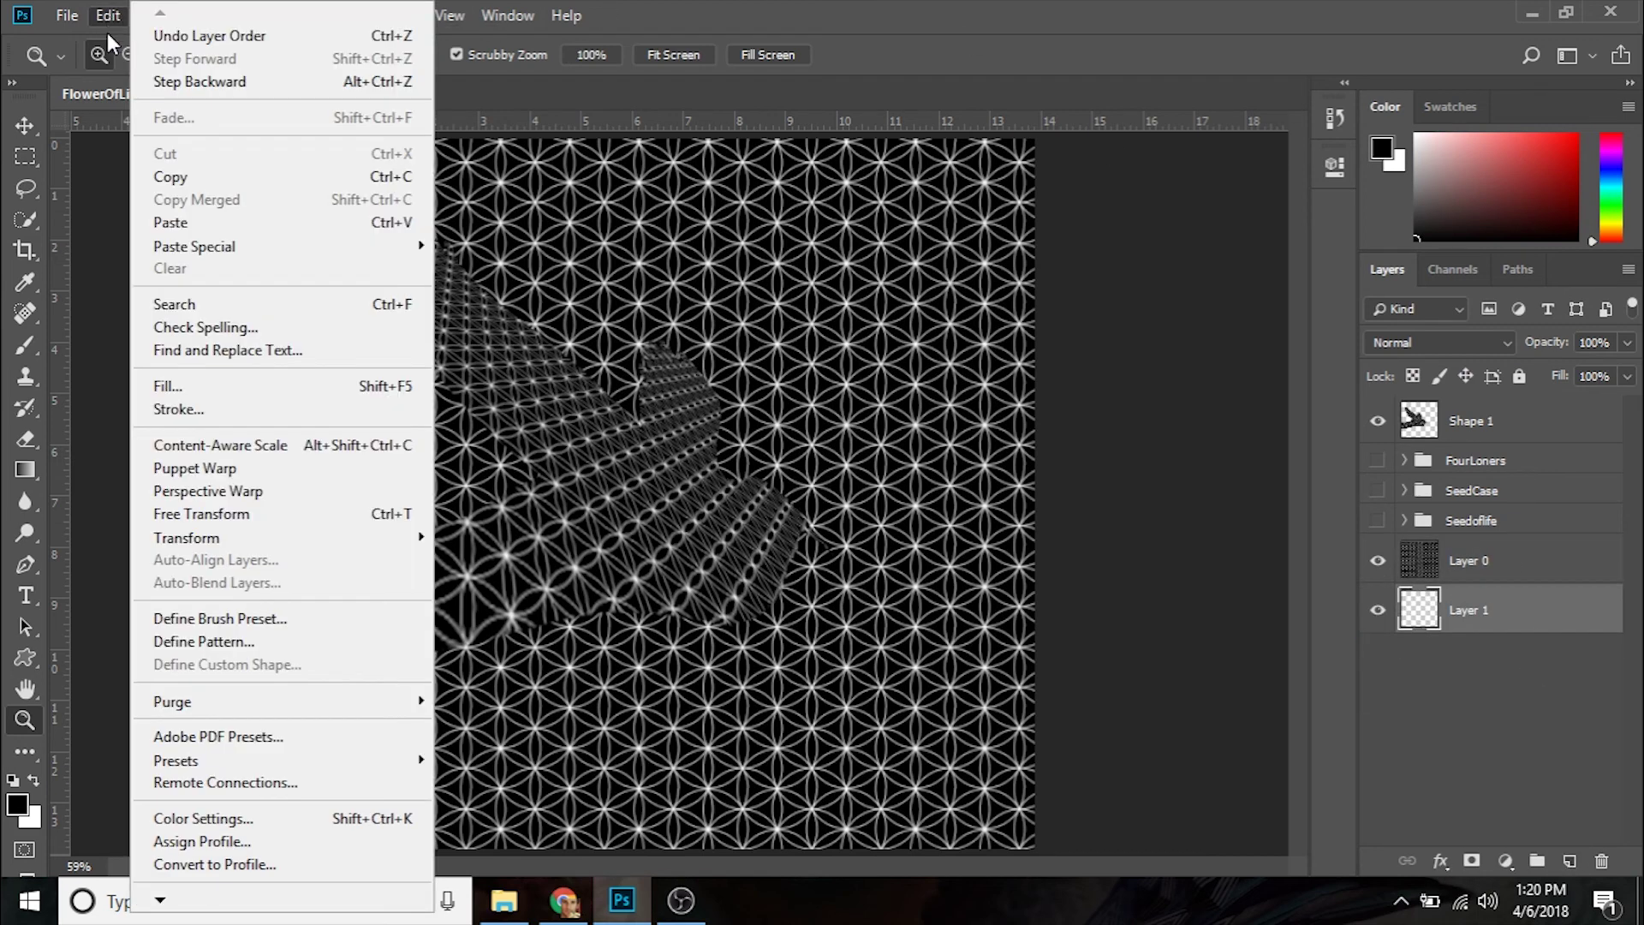
click(192, 382)
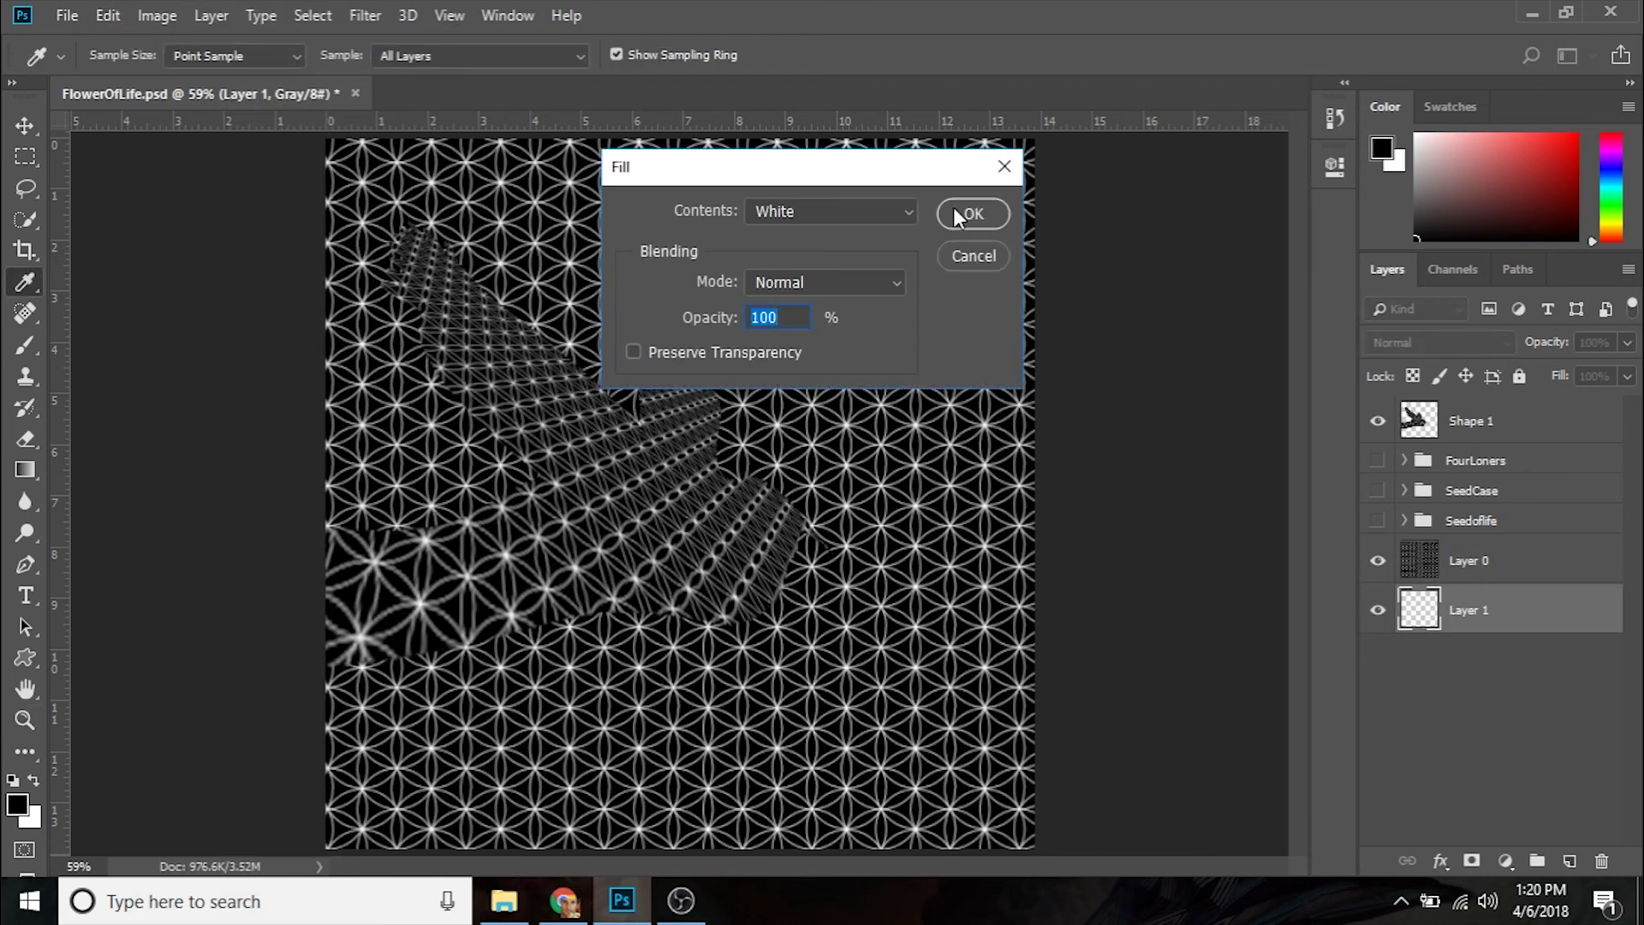
click(972, 214)
Add a Gradient Overlay using the Spectrum preset to the white layer beneath the pattern
key(z)
key(h)
double_click(1541, 610)
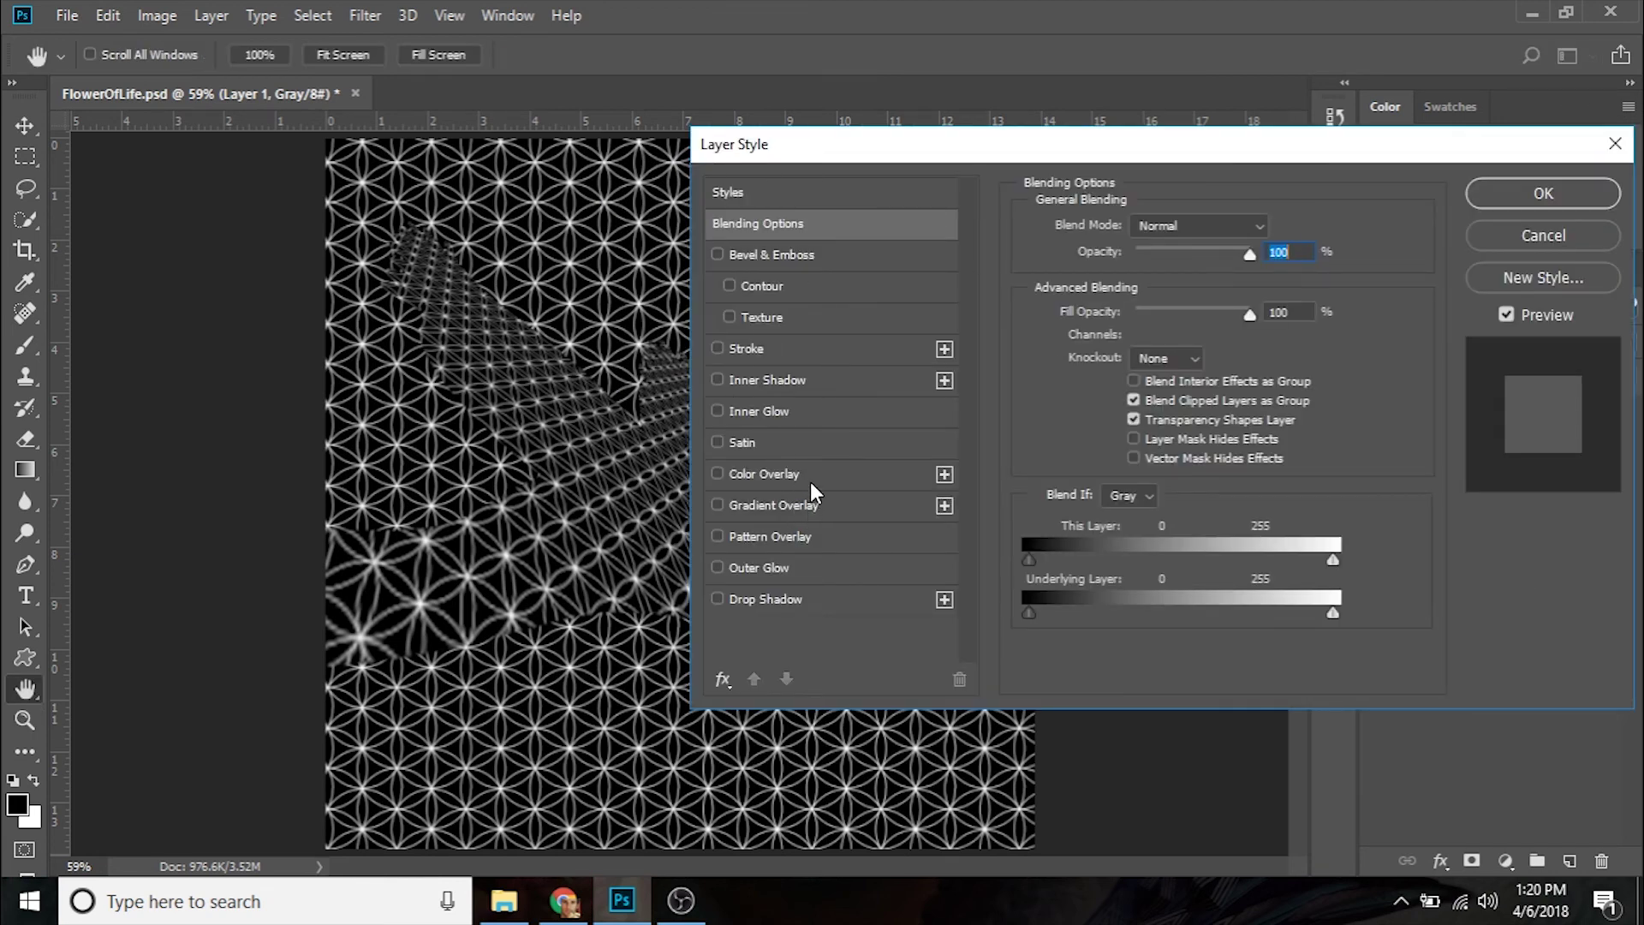
click(789, 505)
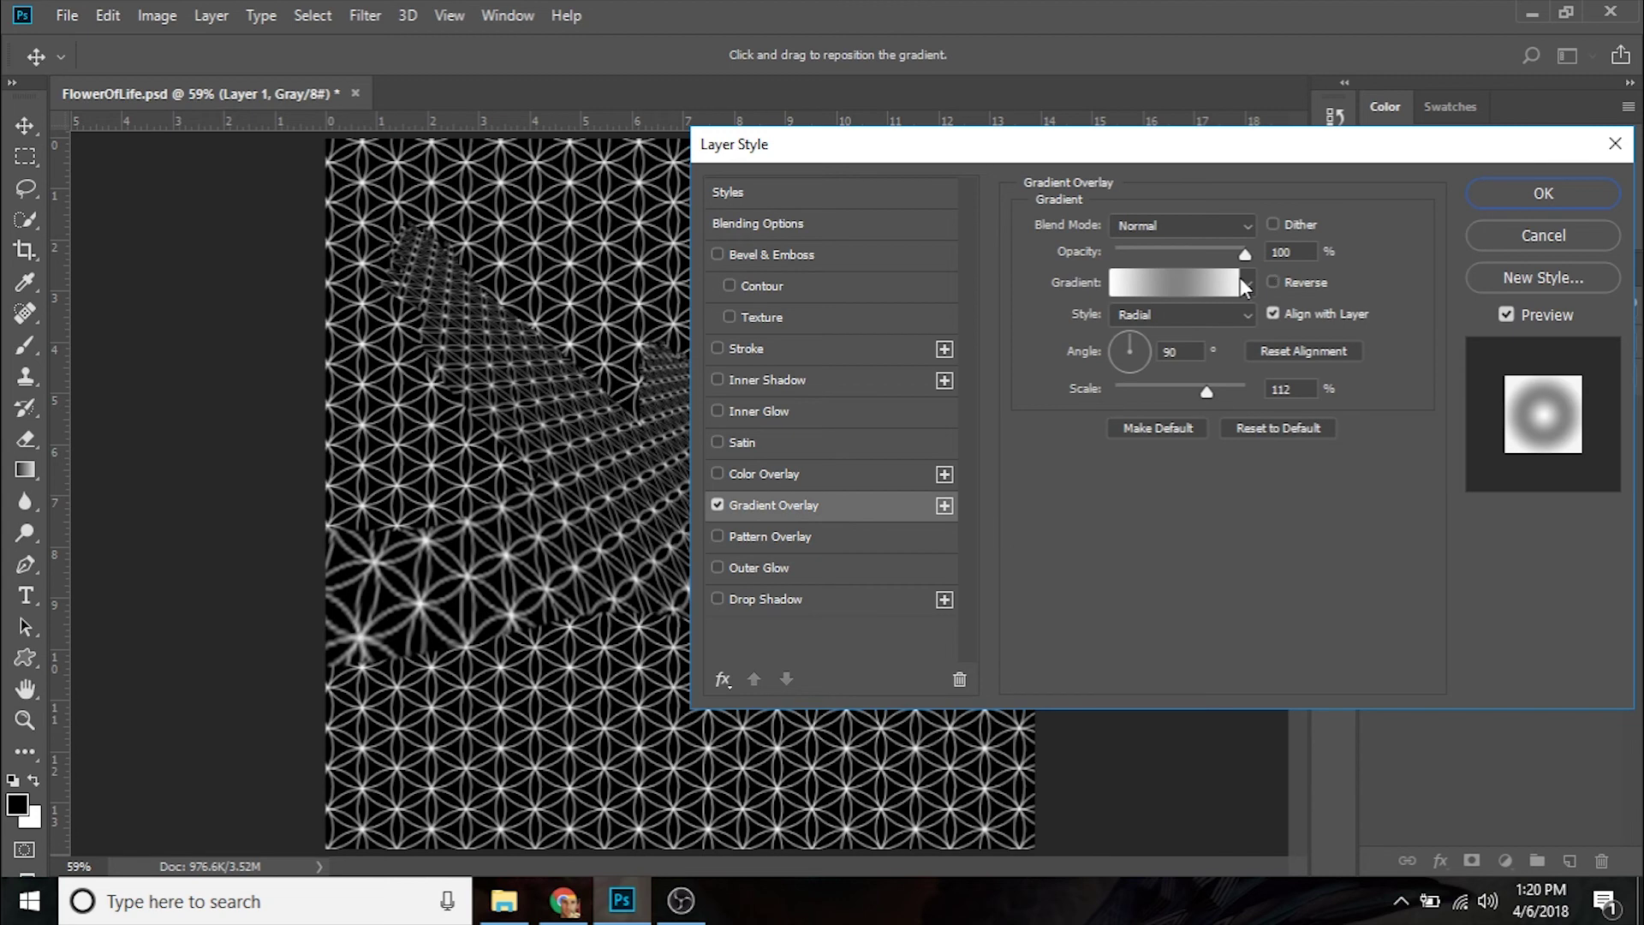
click(1226, 281)
click(1145, 312)
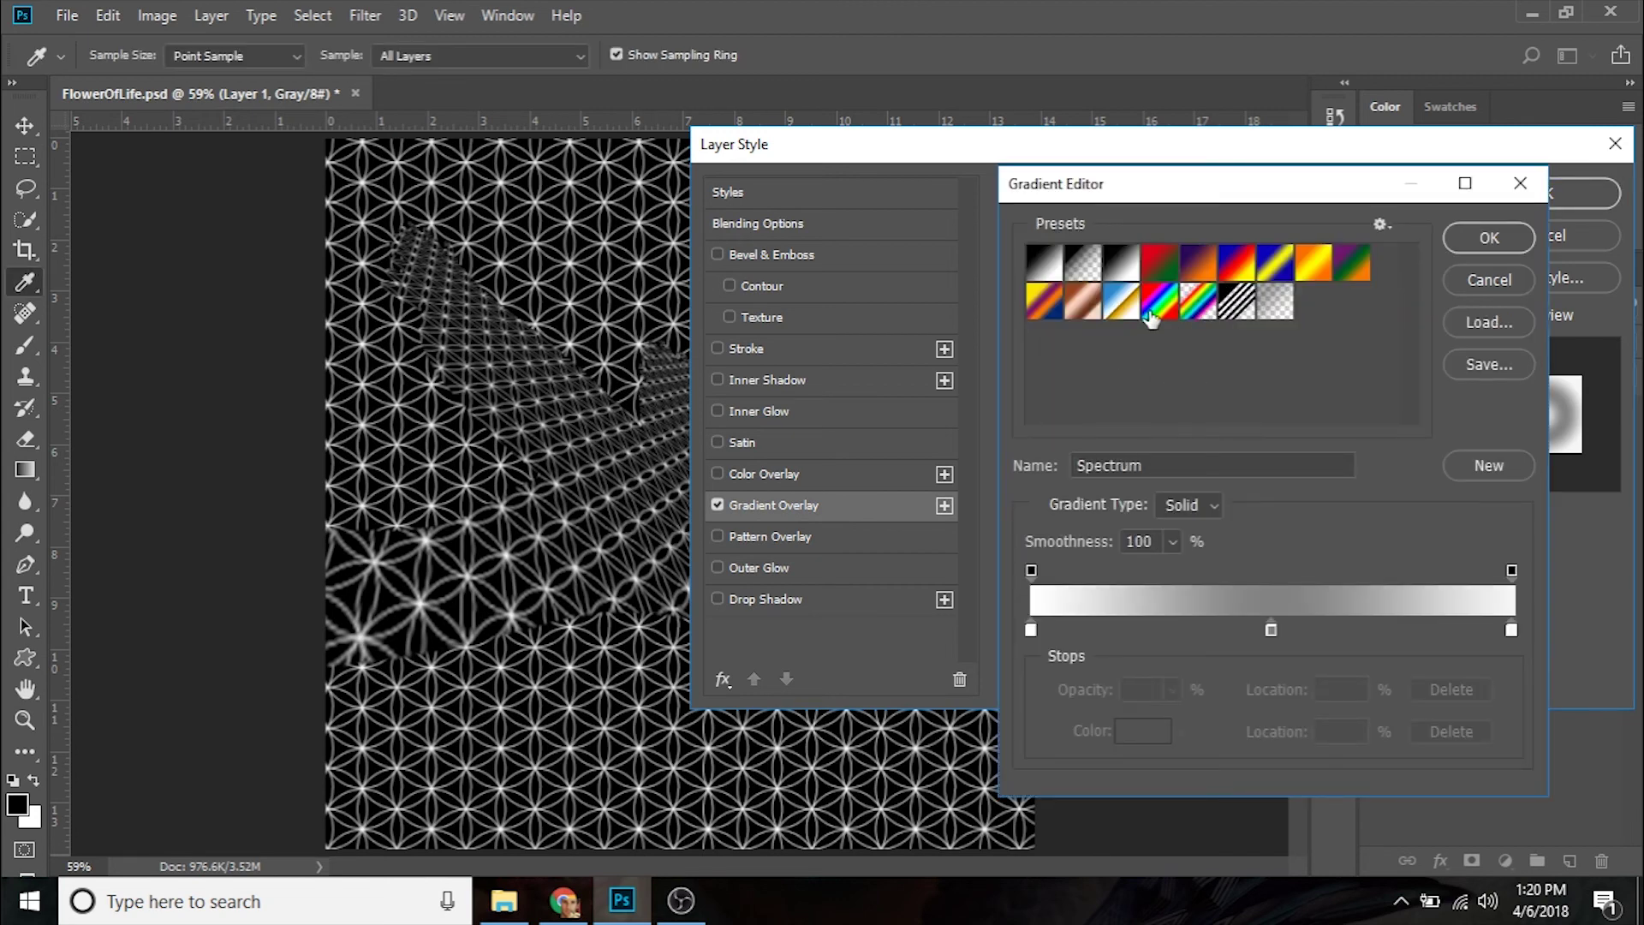
click(1504, 239)
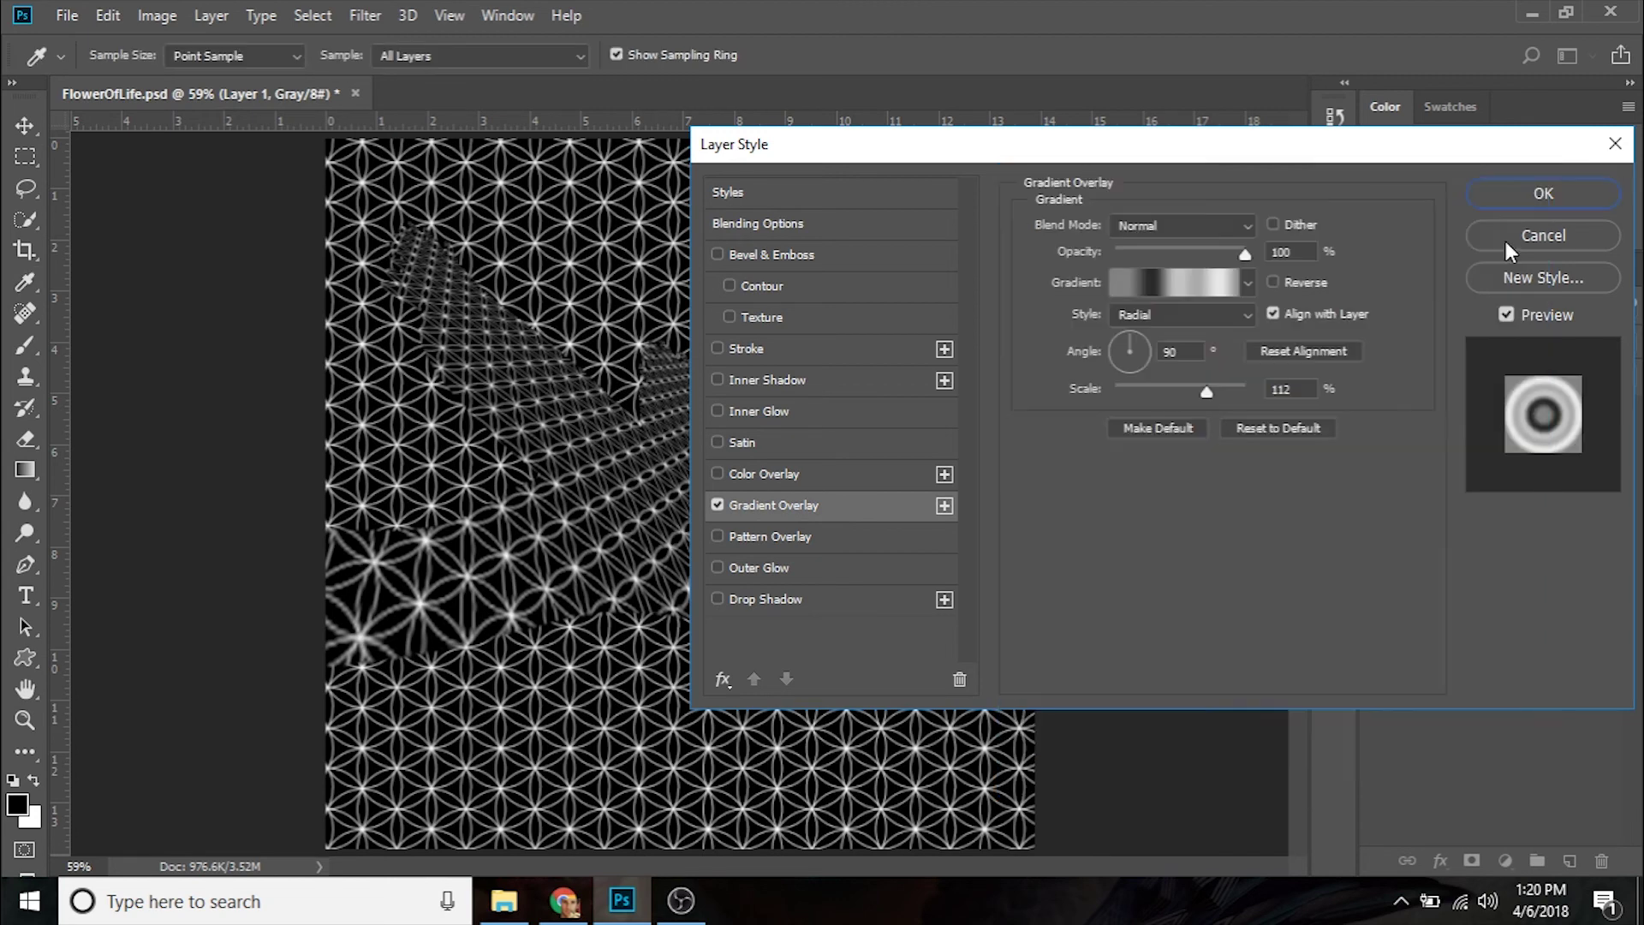
click(1547, 193)
key(z)
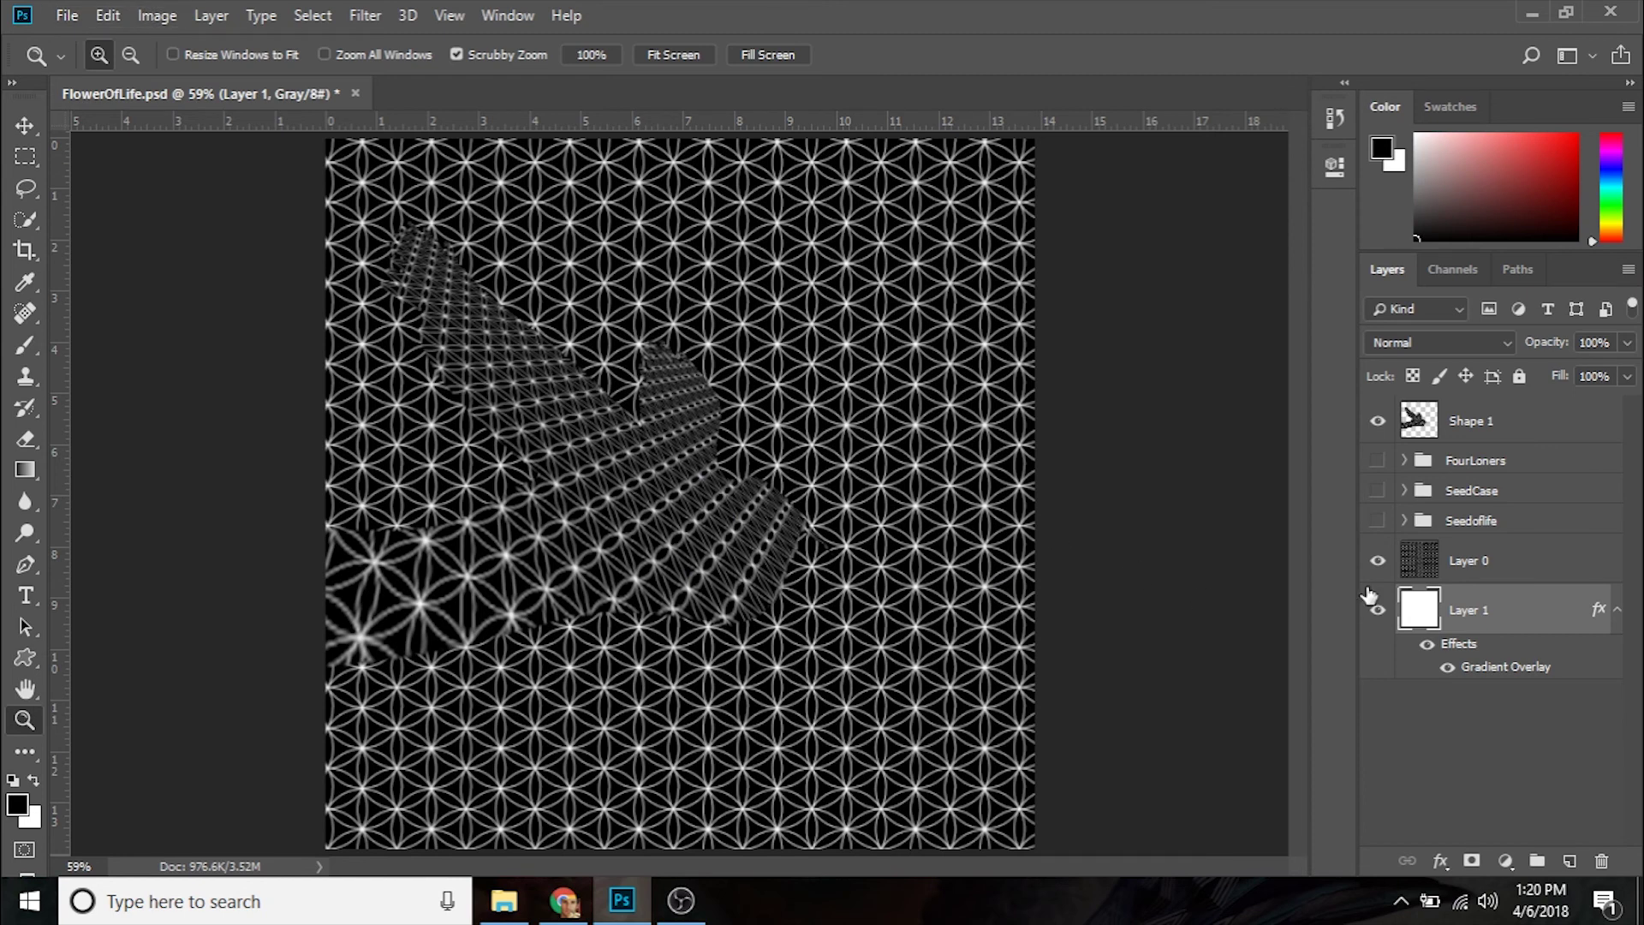
Convert the document from grayscale to RGB Color mode, merging the layers
click(150, 15)
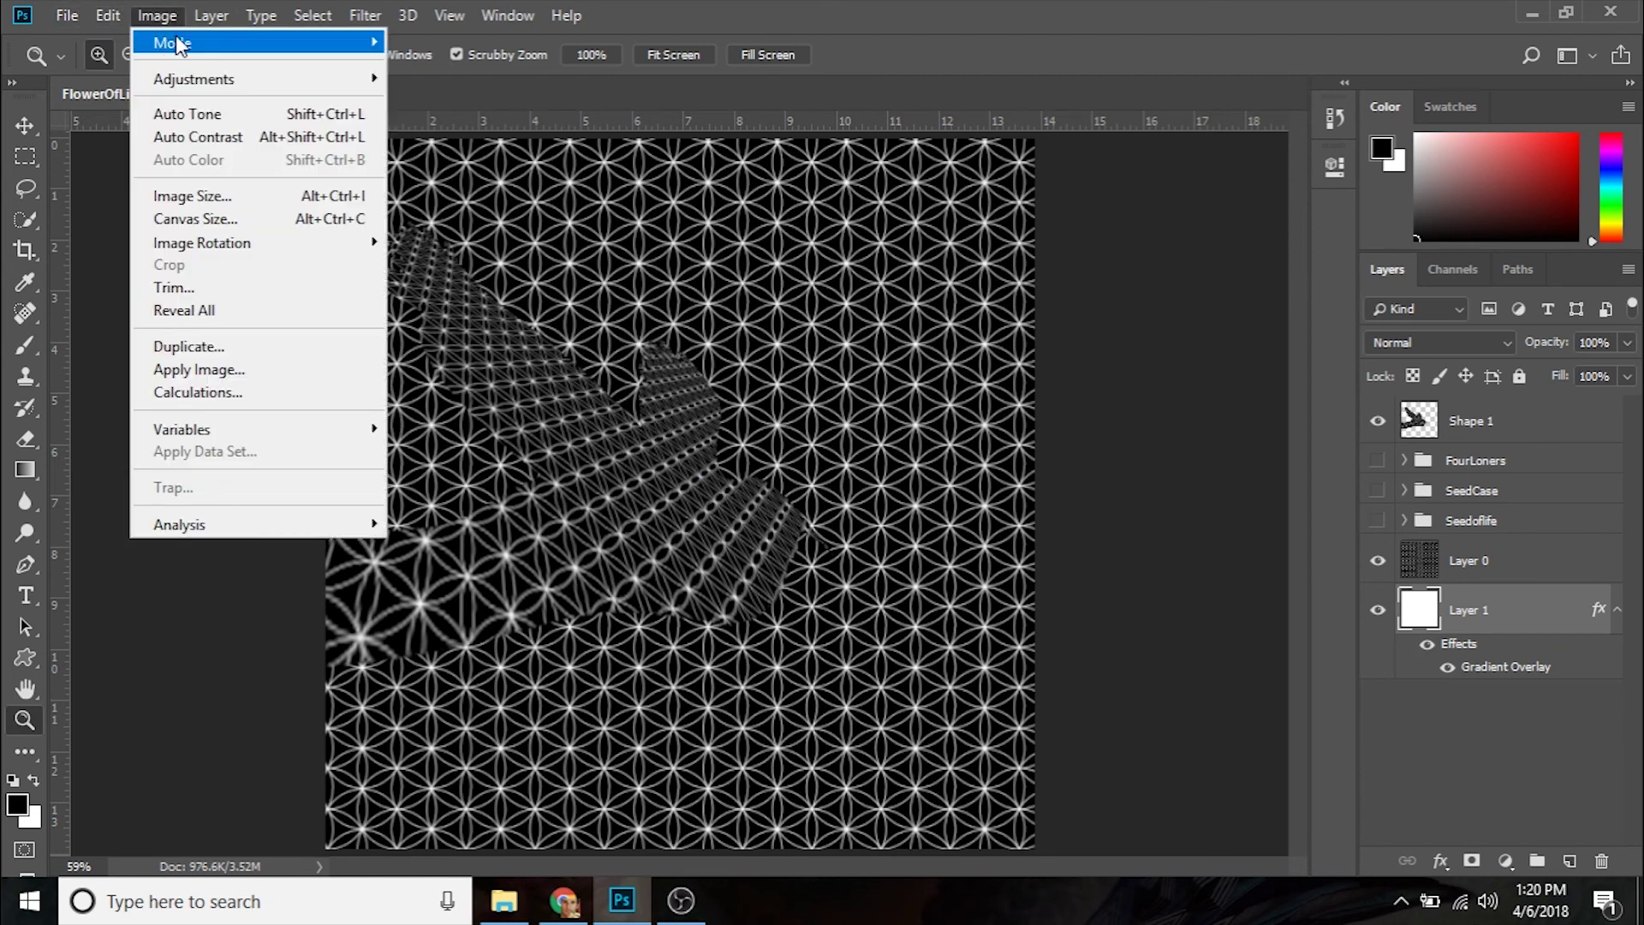
mouse_move(375, 45)
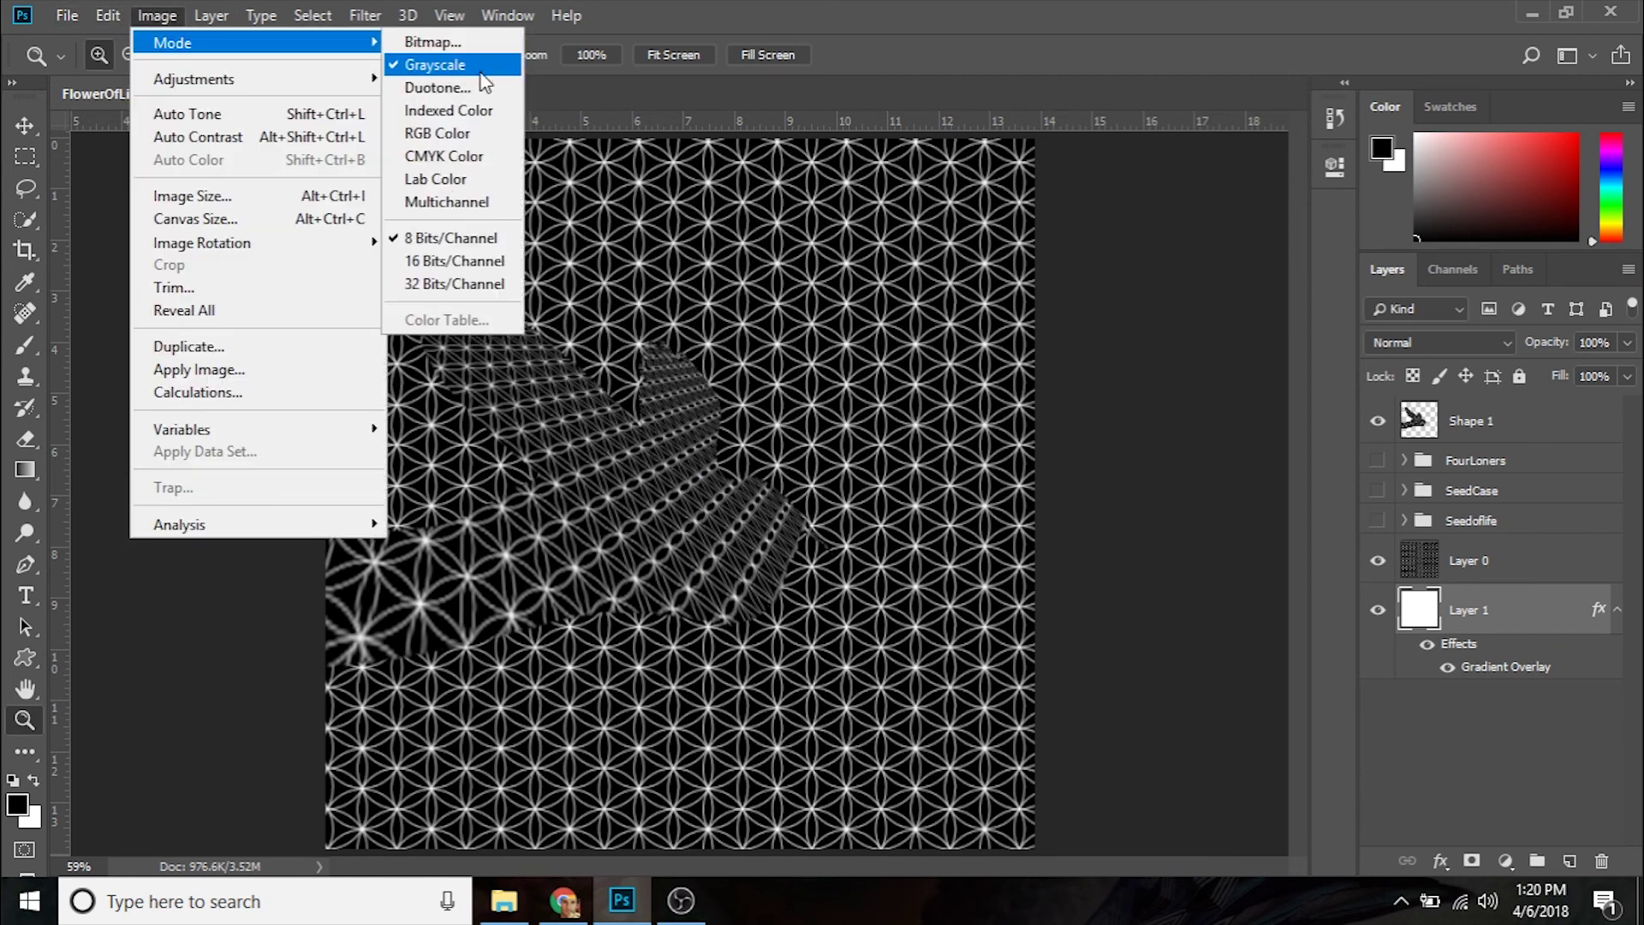
click(468, 133)
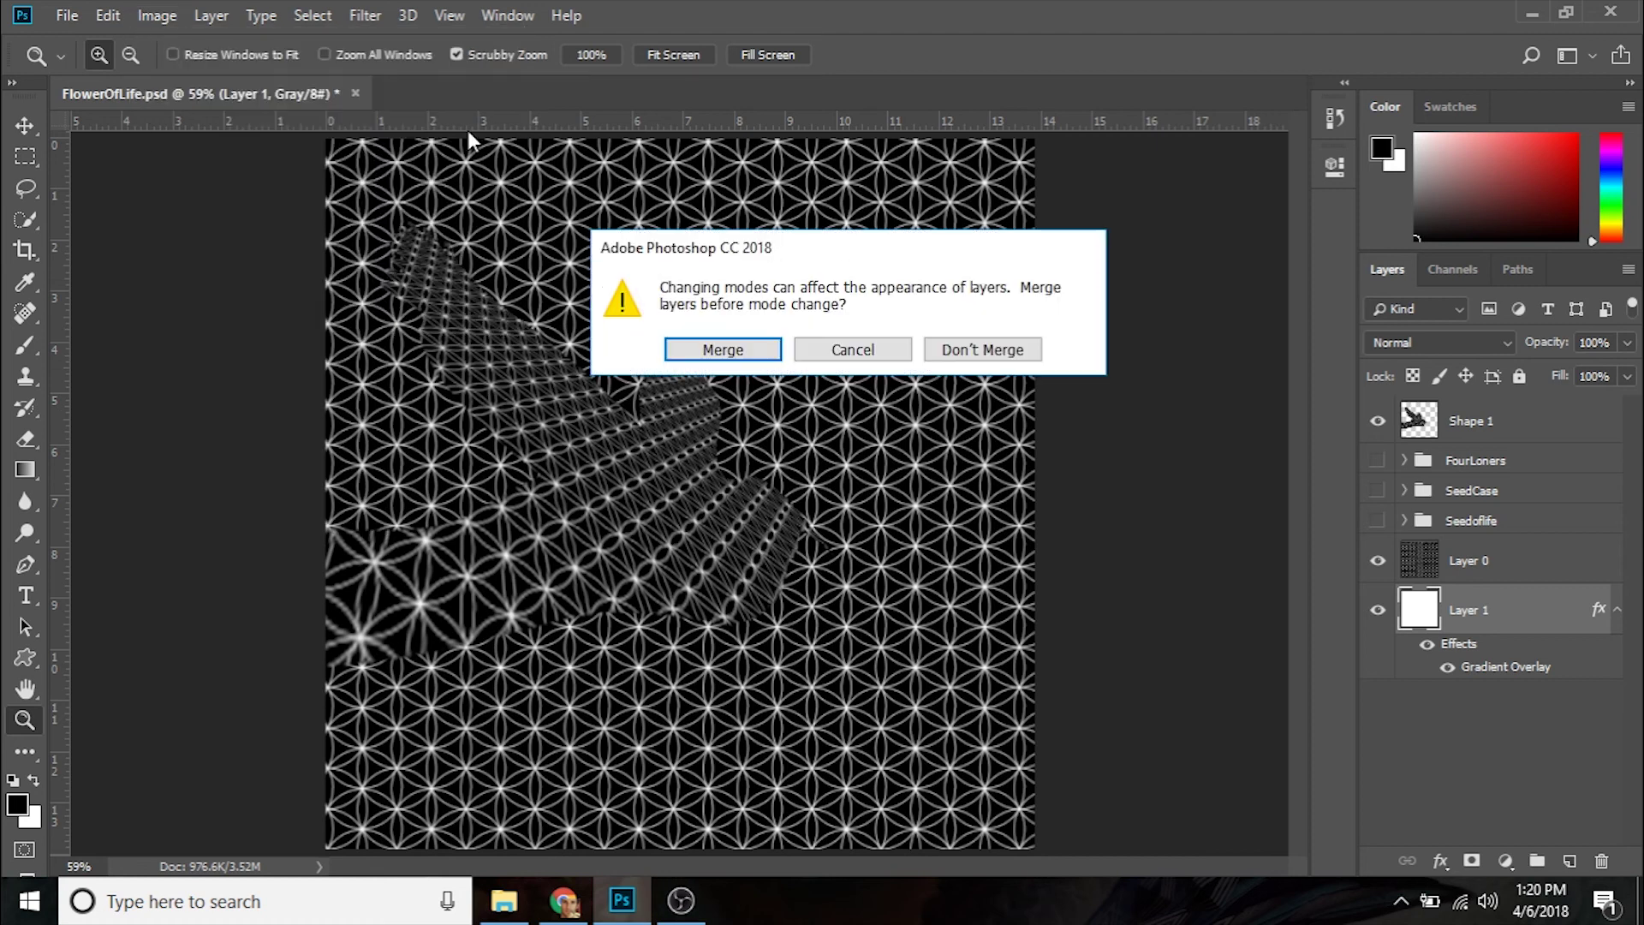
click(762, 359)
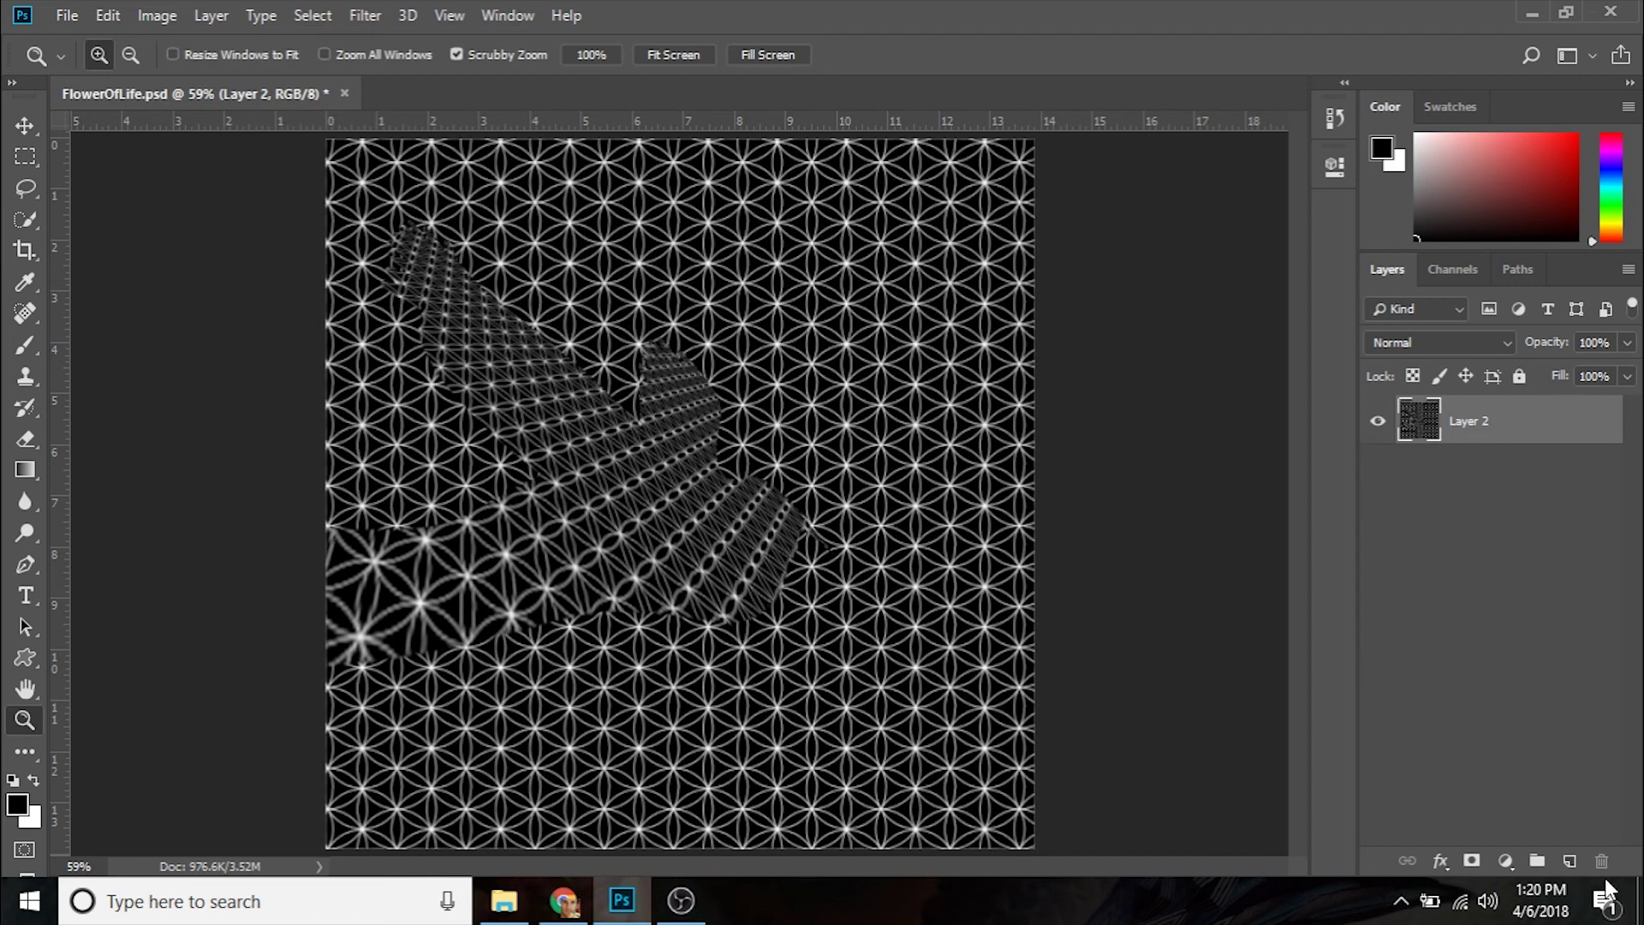
Add a new layer beneath the merged pattern layer and fill it with black at 100% opacity
click(1570, 860)
drag(1494, 425, 1492, 524)
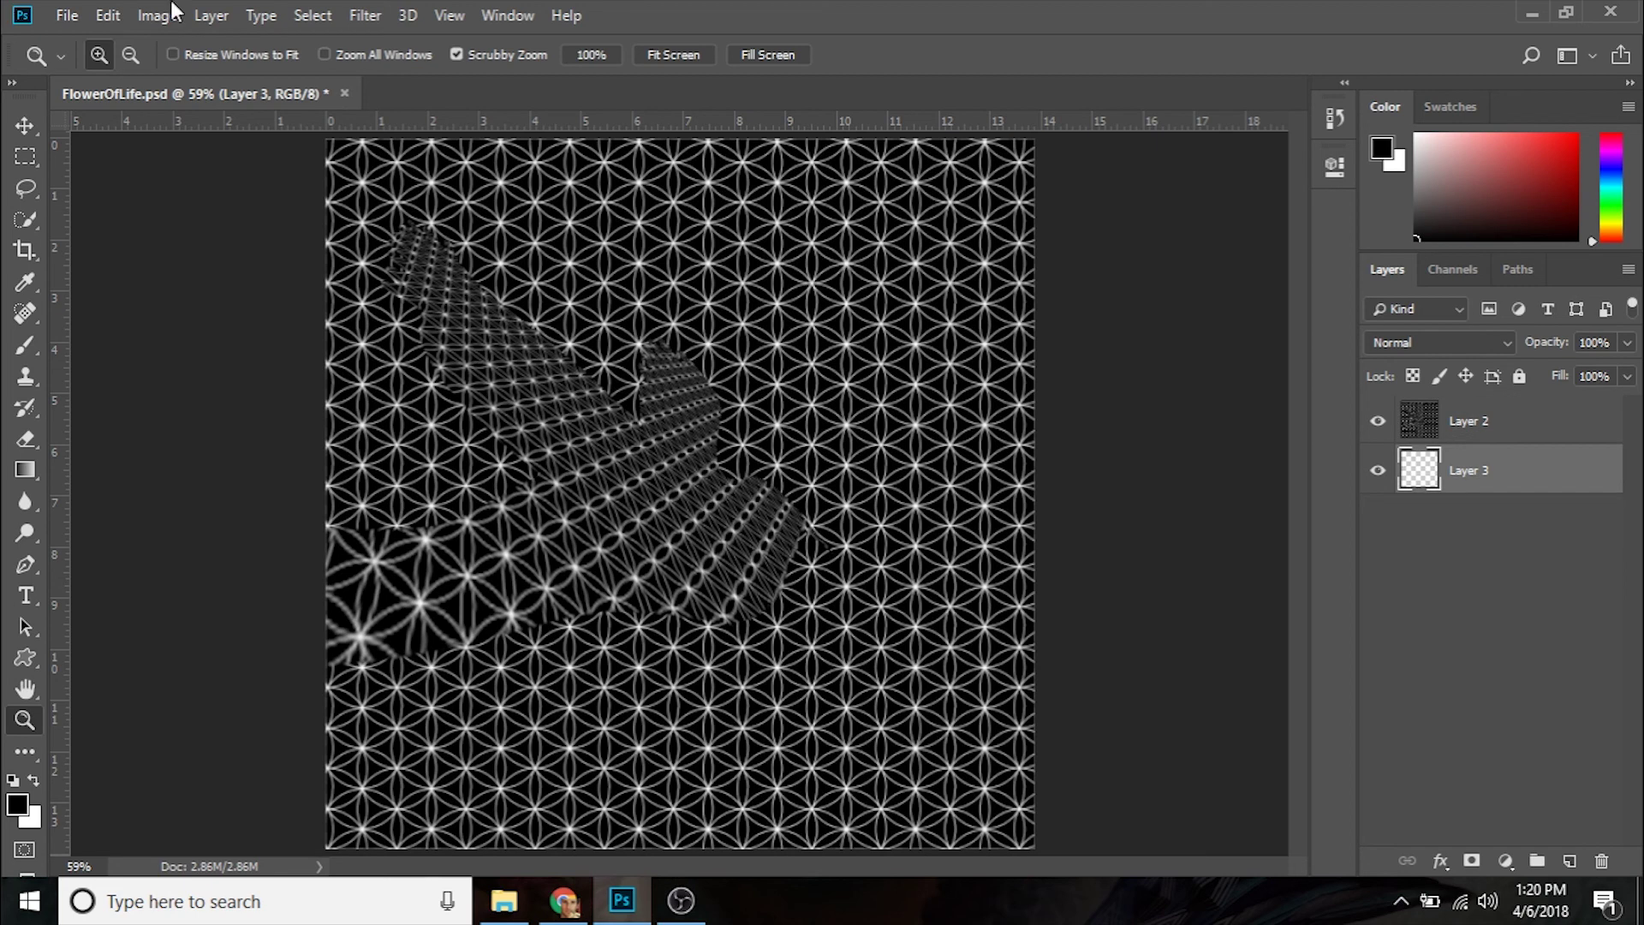
click(108, 15)
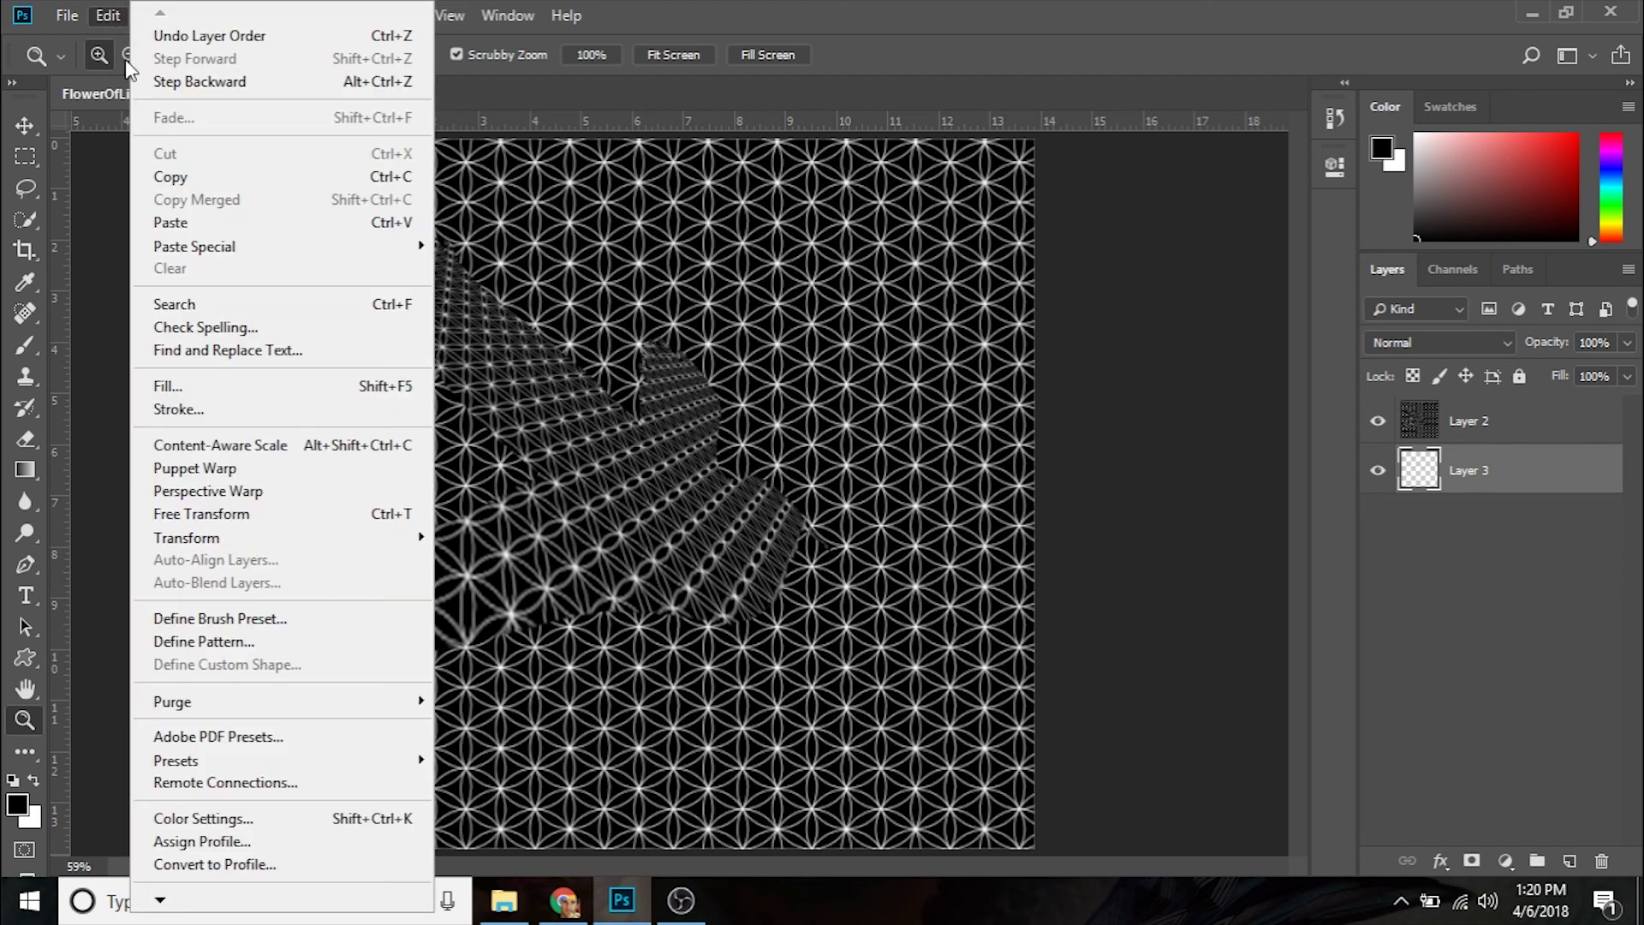
click(213, 393)
click(869, 206)
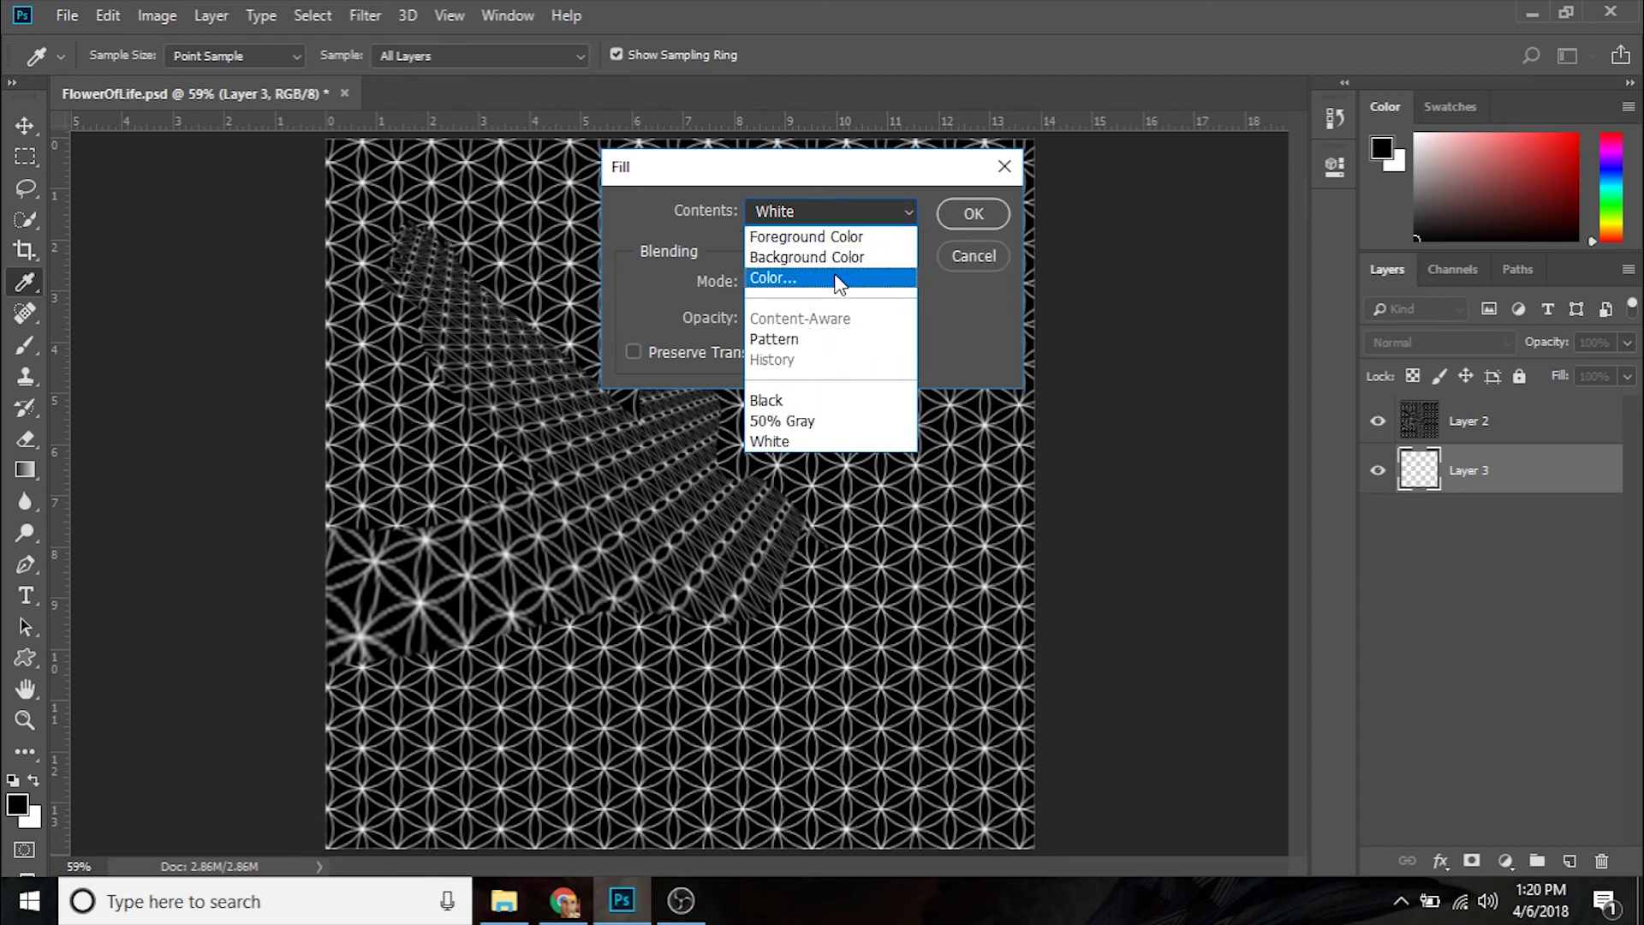
click(829, 403)
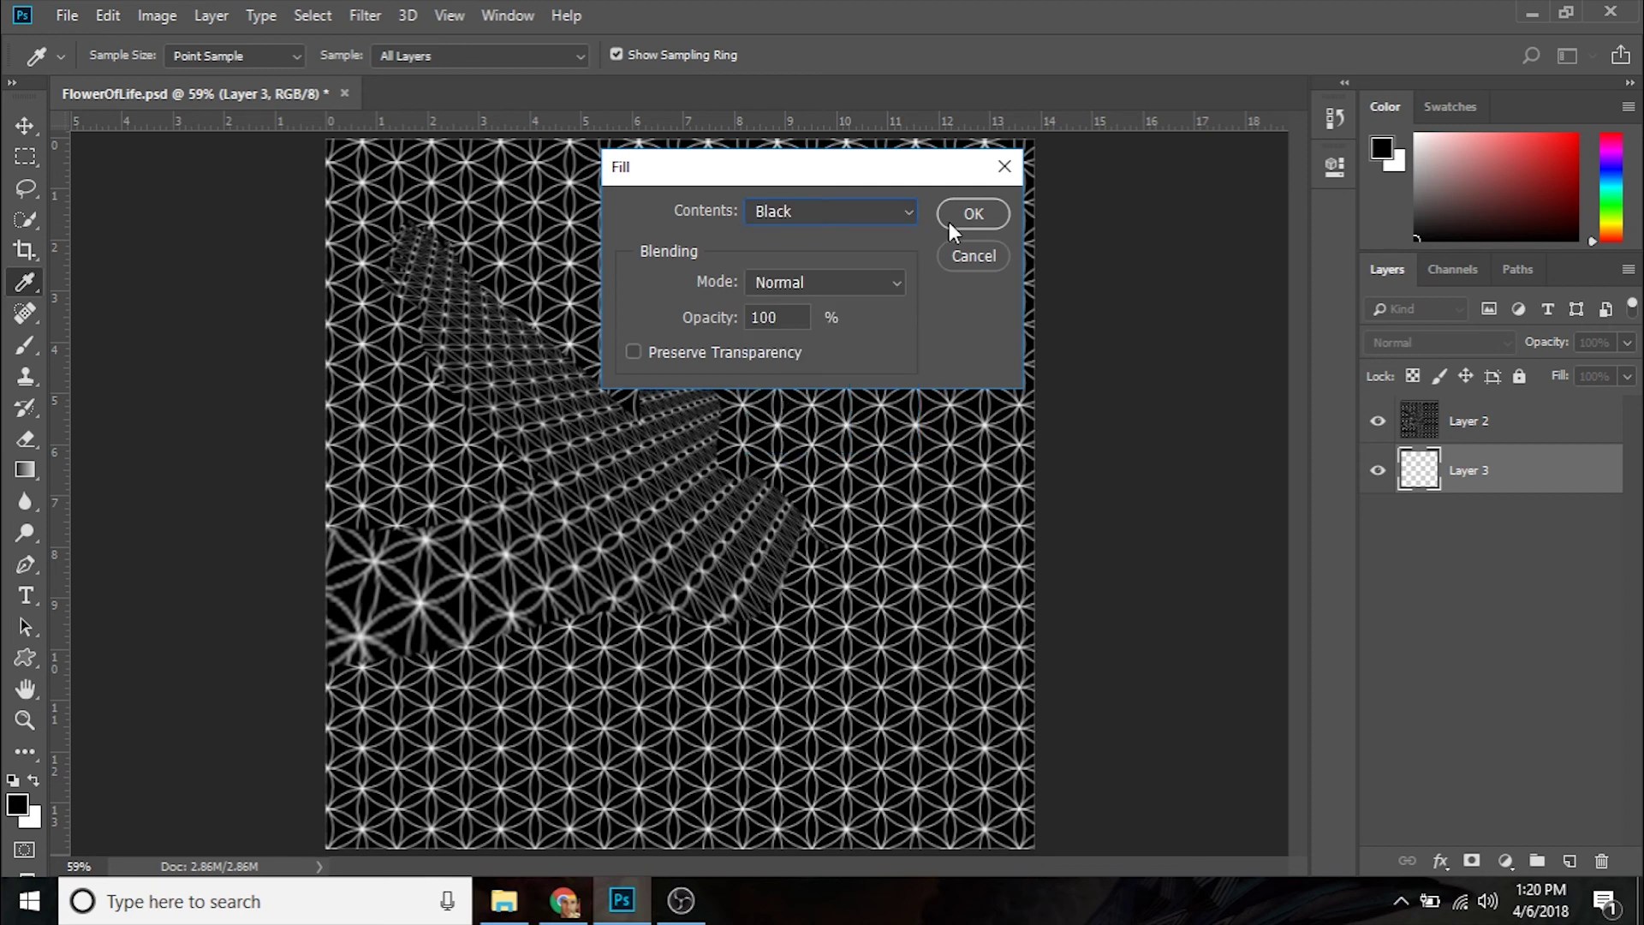
click(949, 222)
Apply a Gradient Overlay with the Spectrum preset to the black layer
key(z)
double_click(1546, 486)
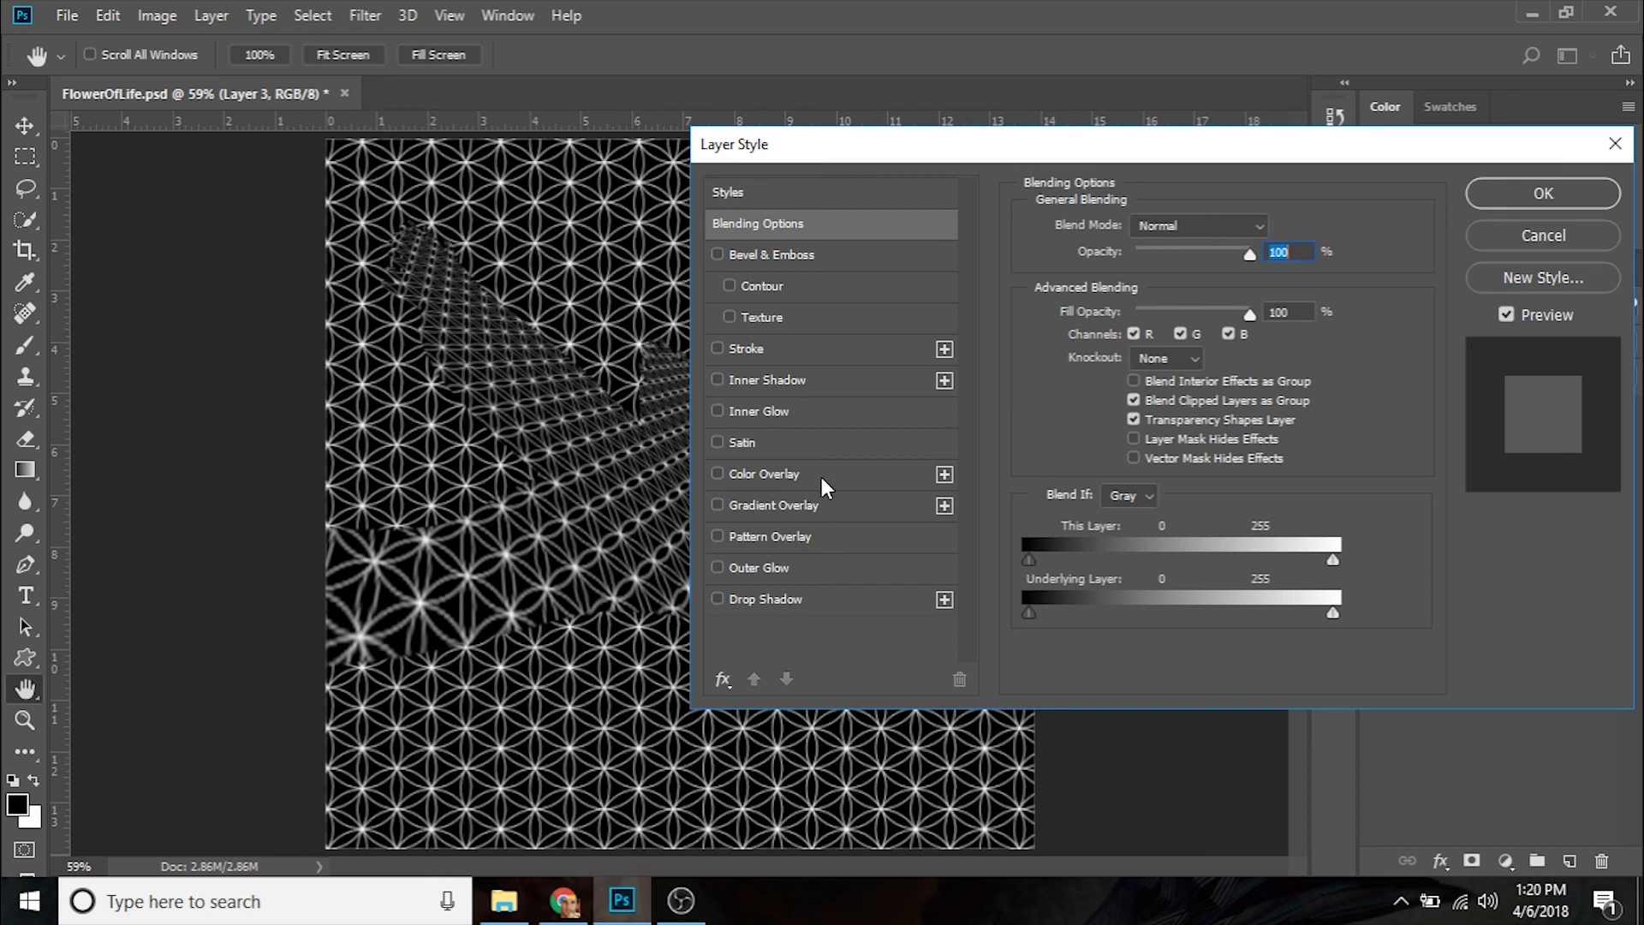
click(820, 507)
click(1167, 284)
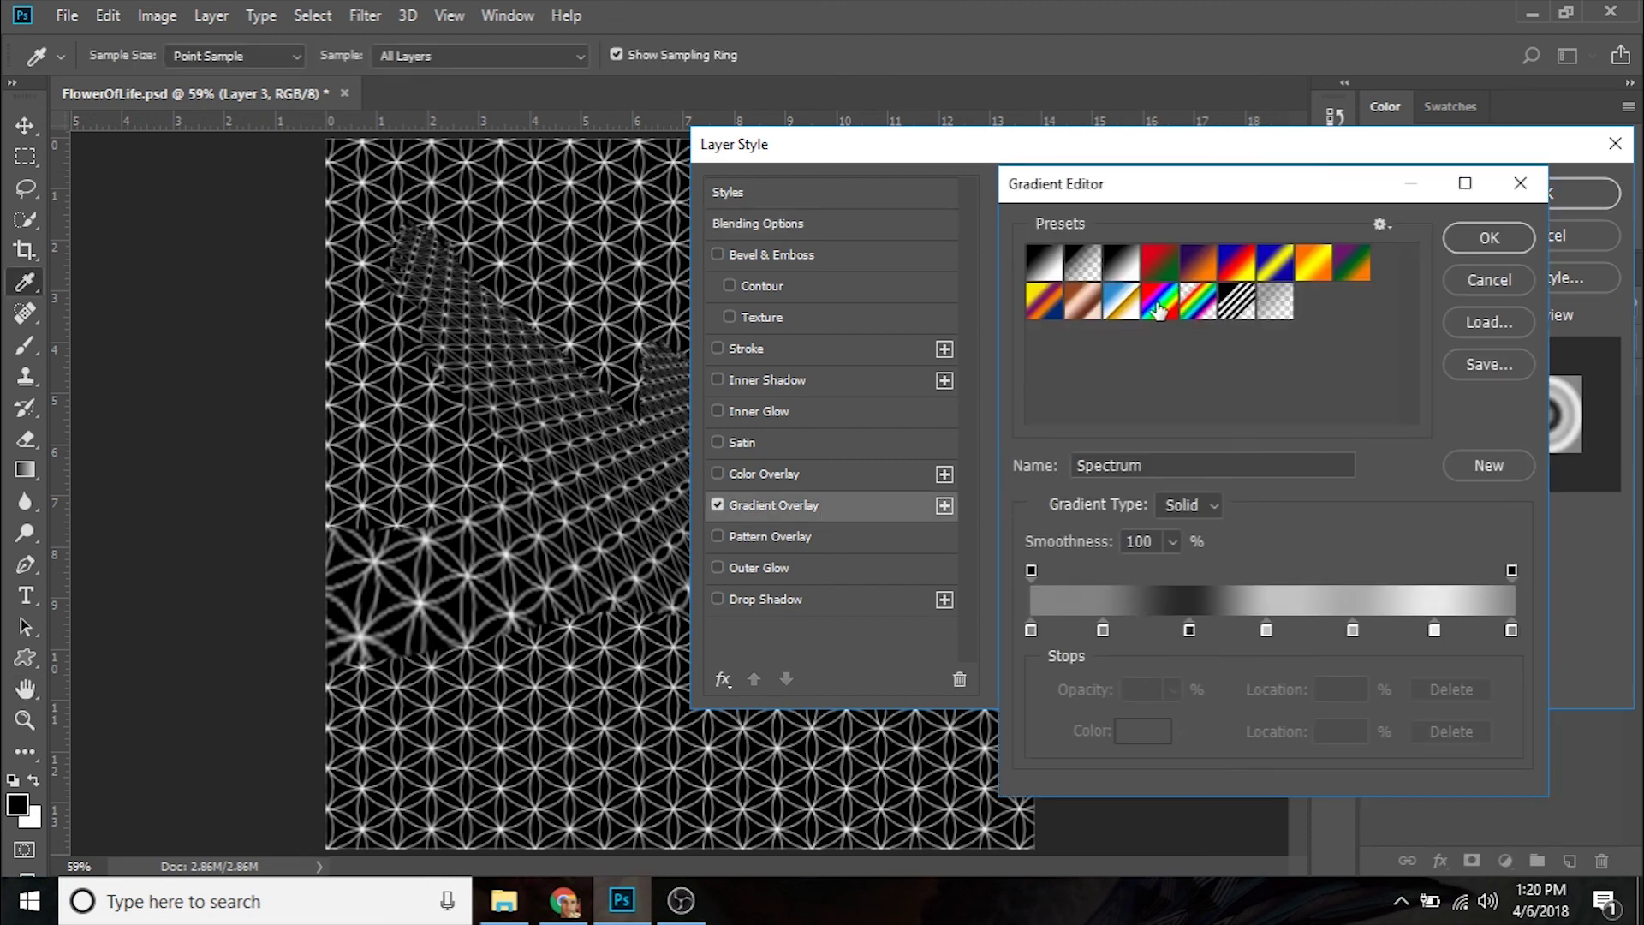
click(1502, 244)
click(1537, 198)
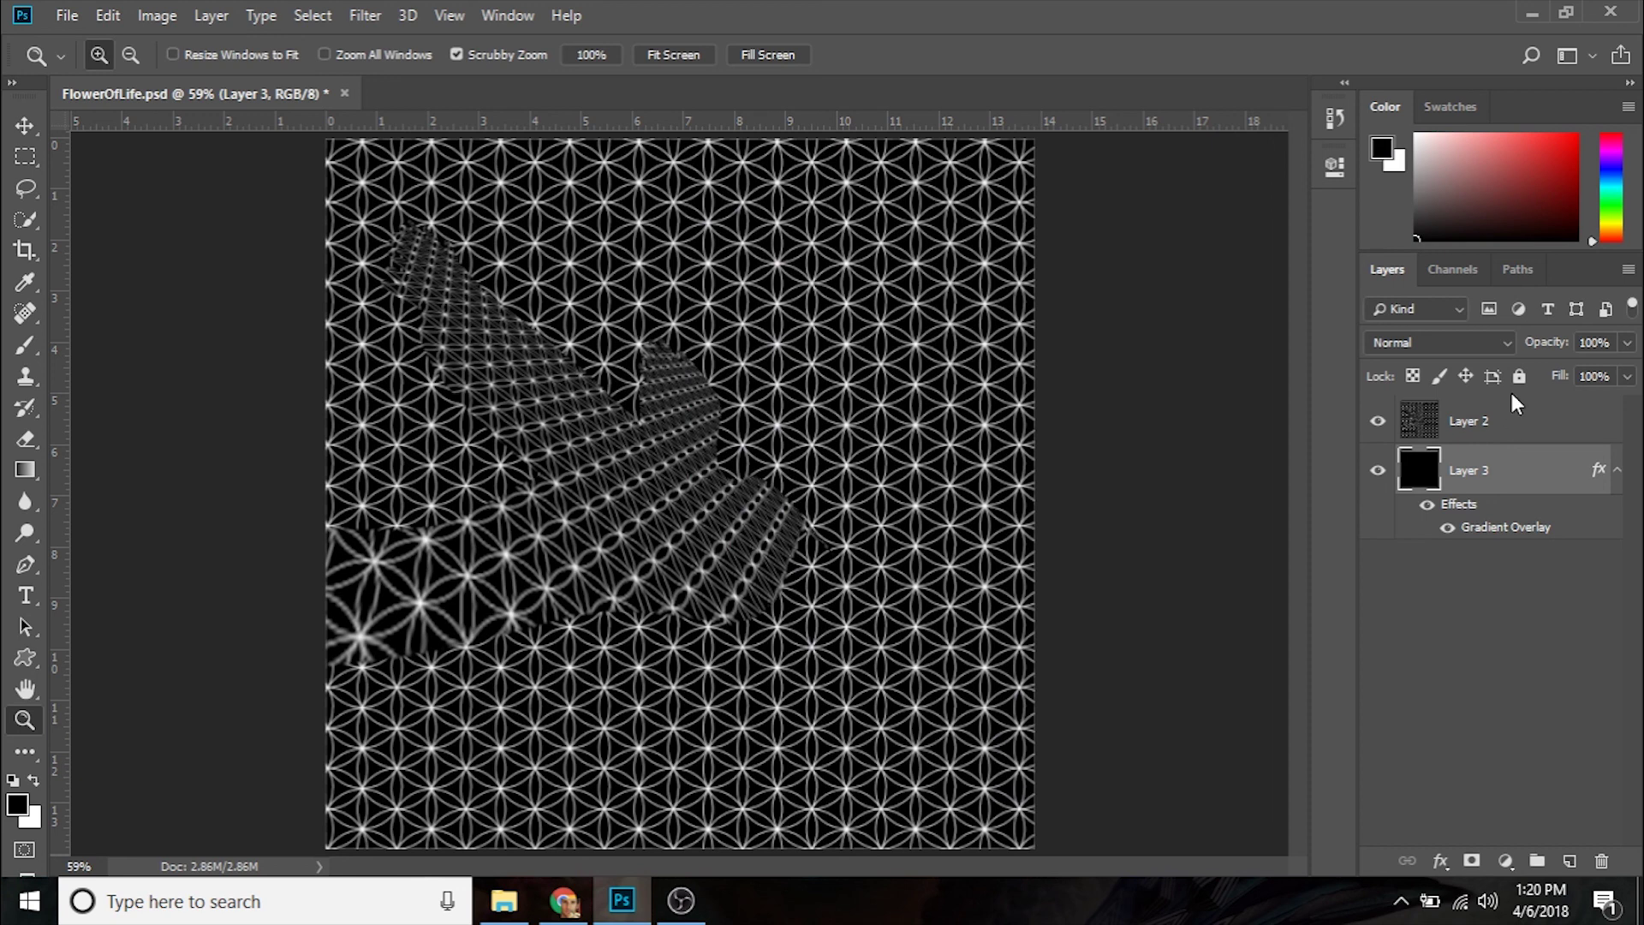
Set the blending mode of the merged pattern layer to Multiply
click(1500, 421)
click(1492, 342)
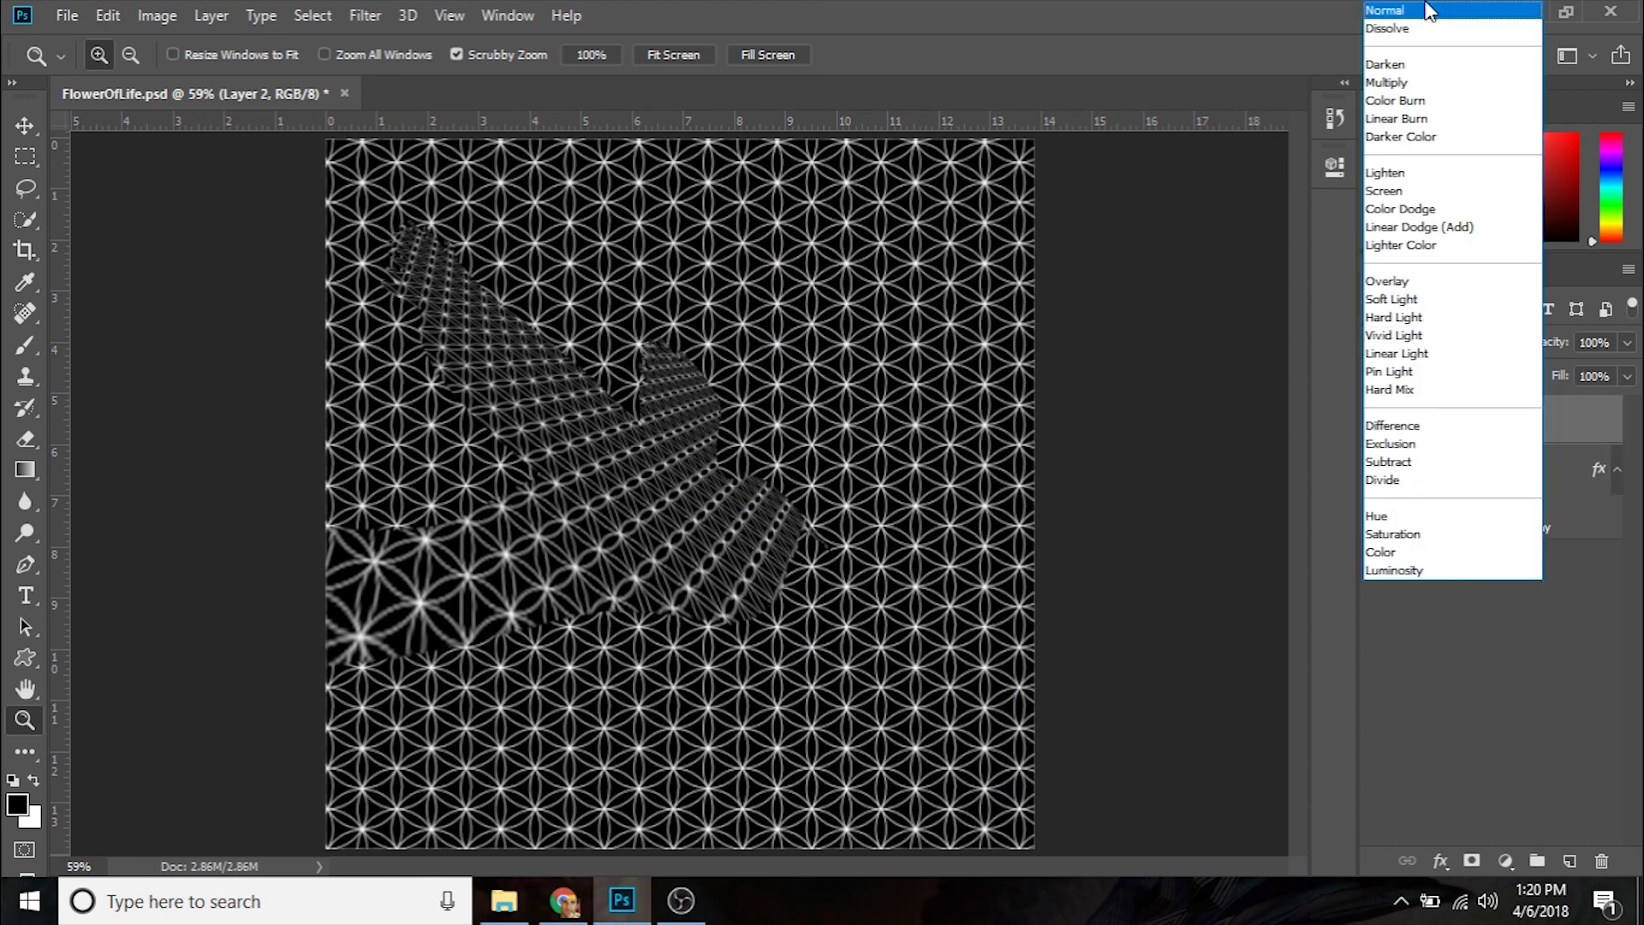
click(1430, 83)
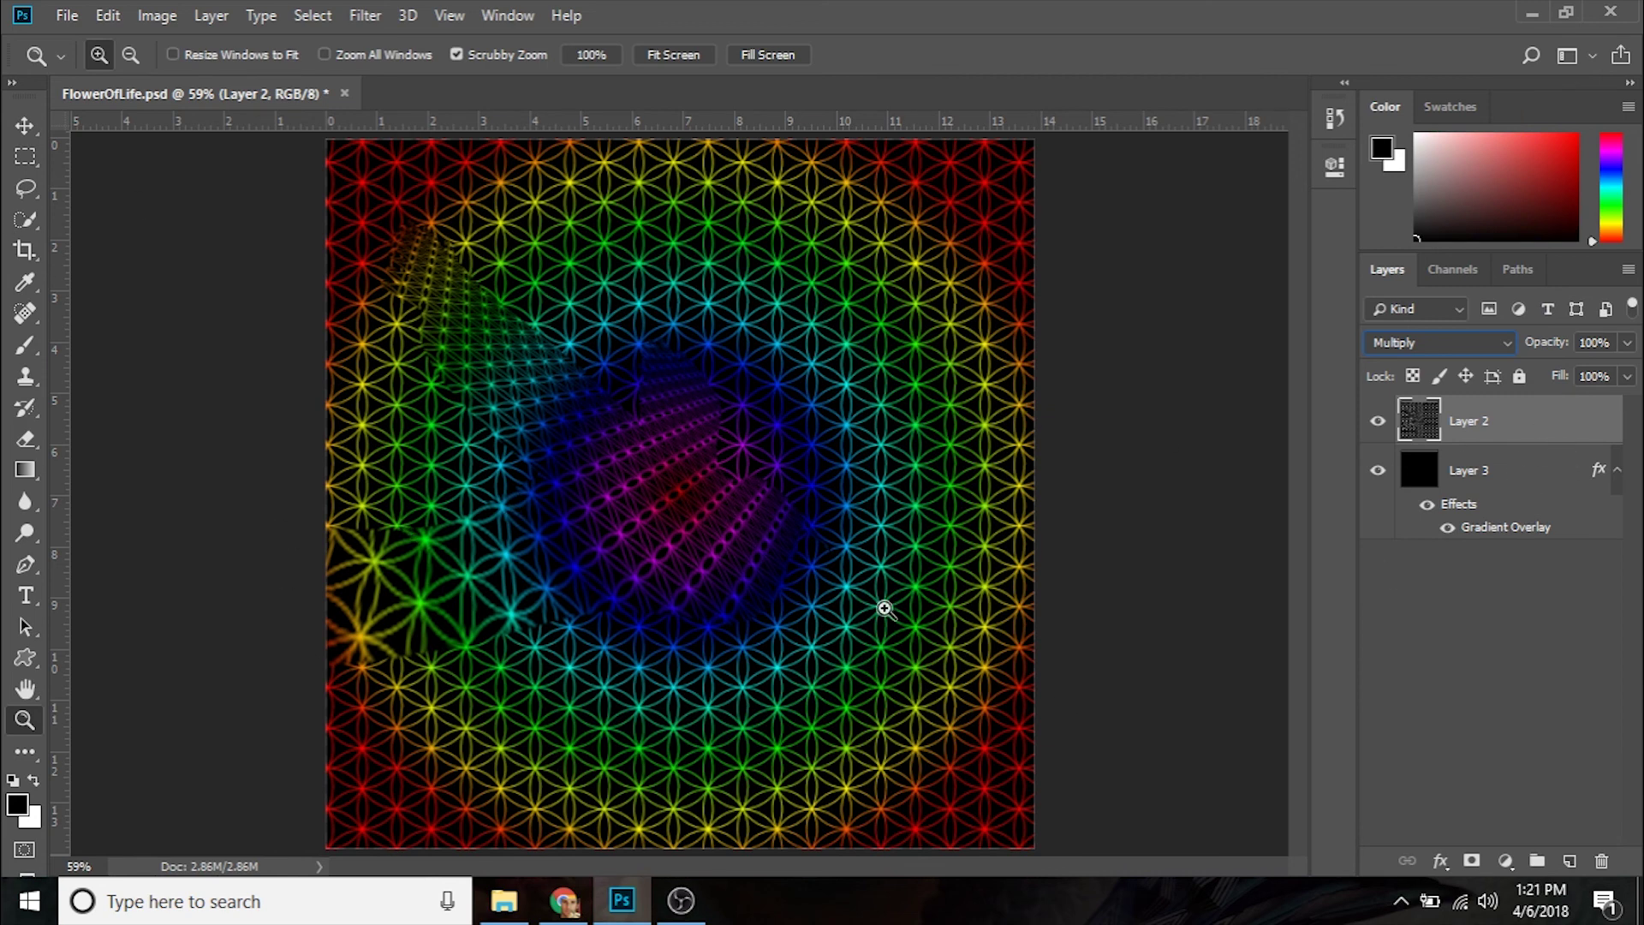
Rasterize the layer style of the gradient layer beneath the pattern
click(1520, 484)
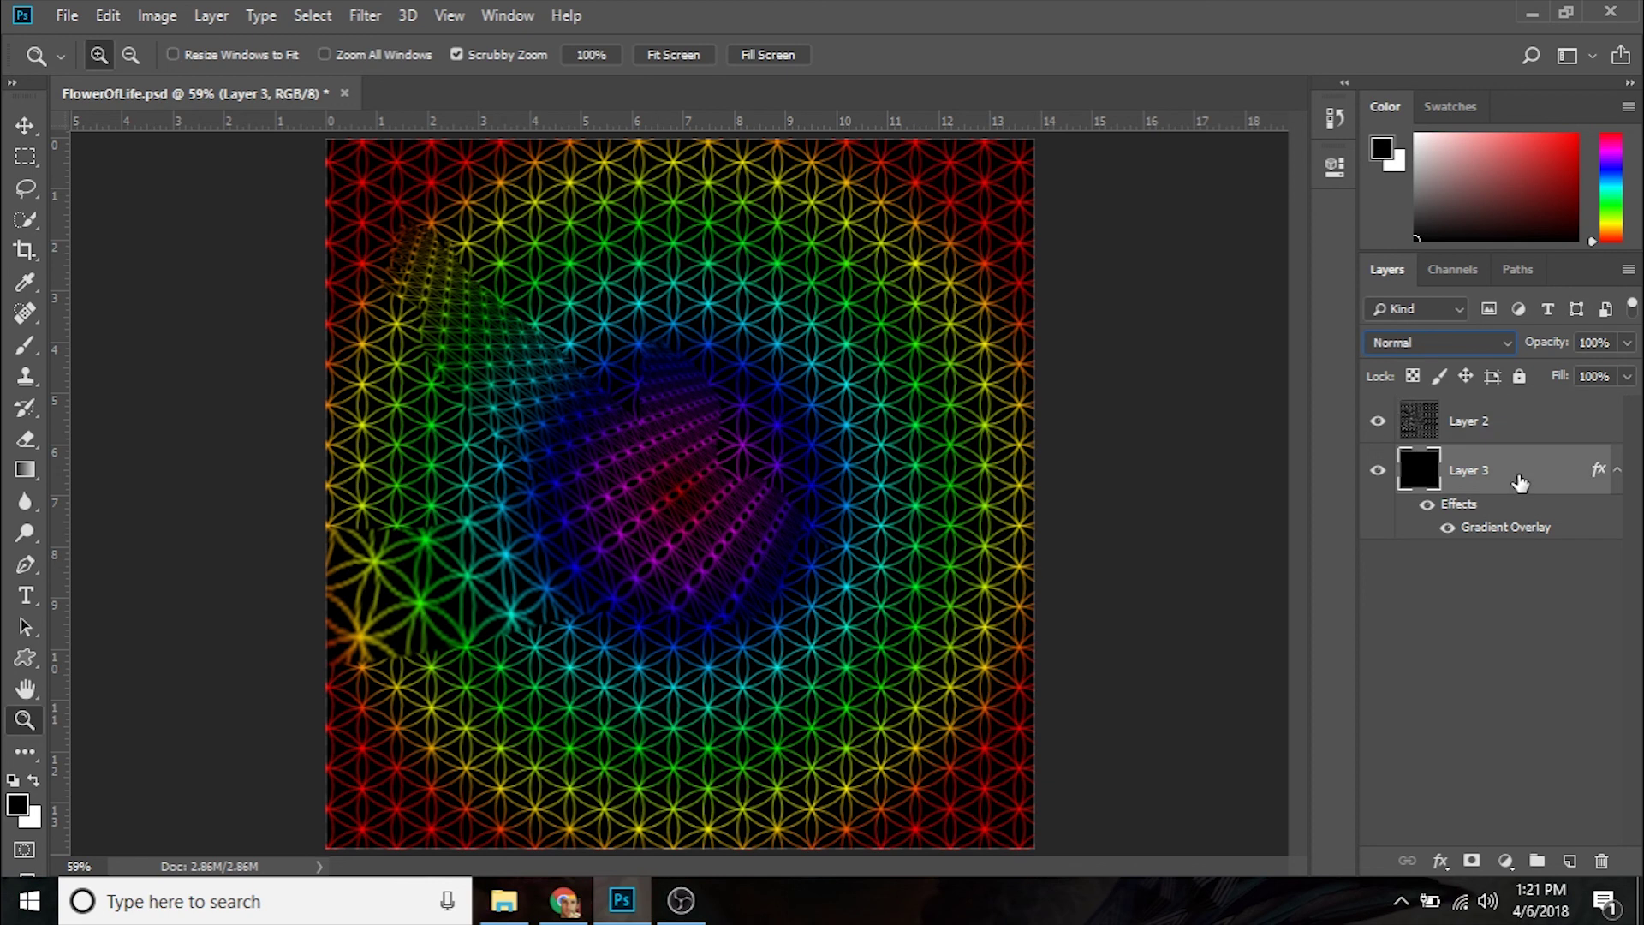
right_click(1521, 479)
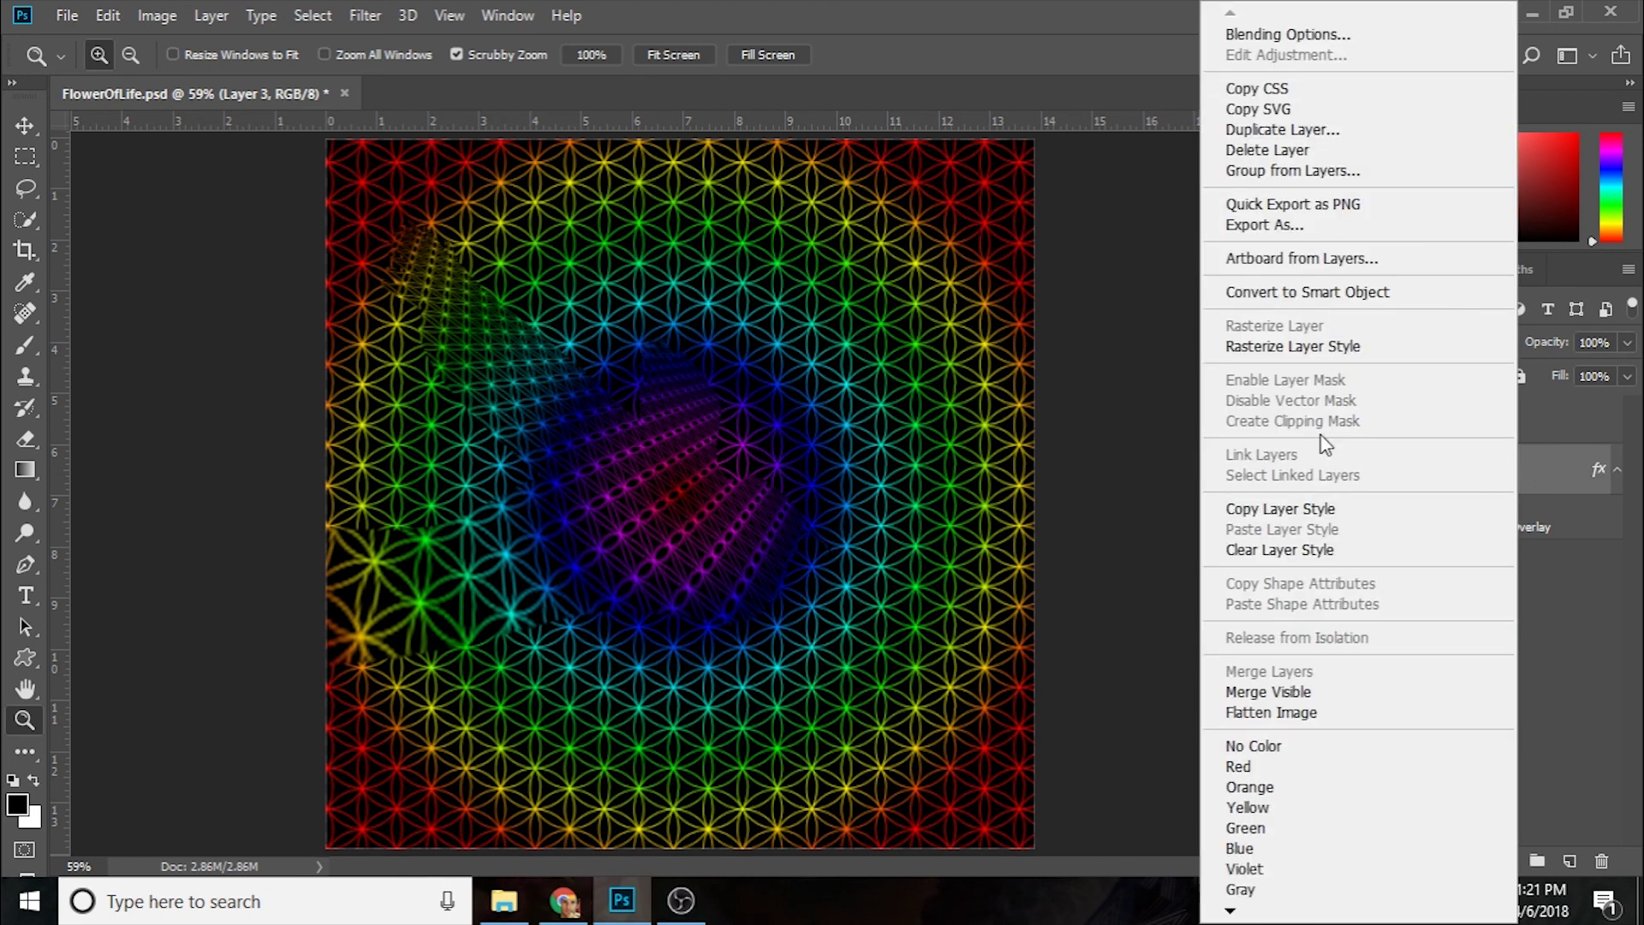
click(1329, 347)
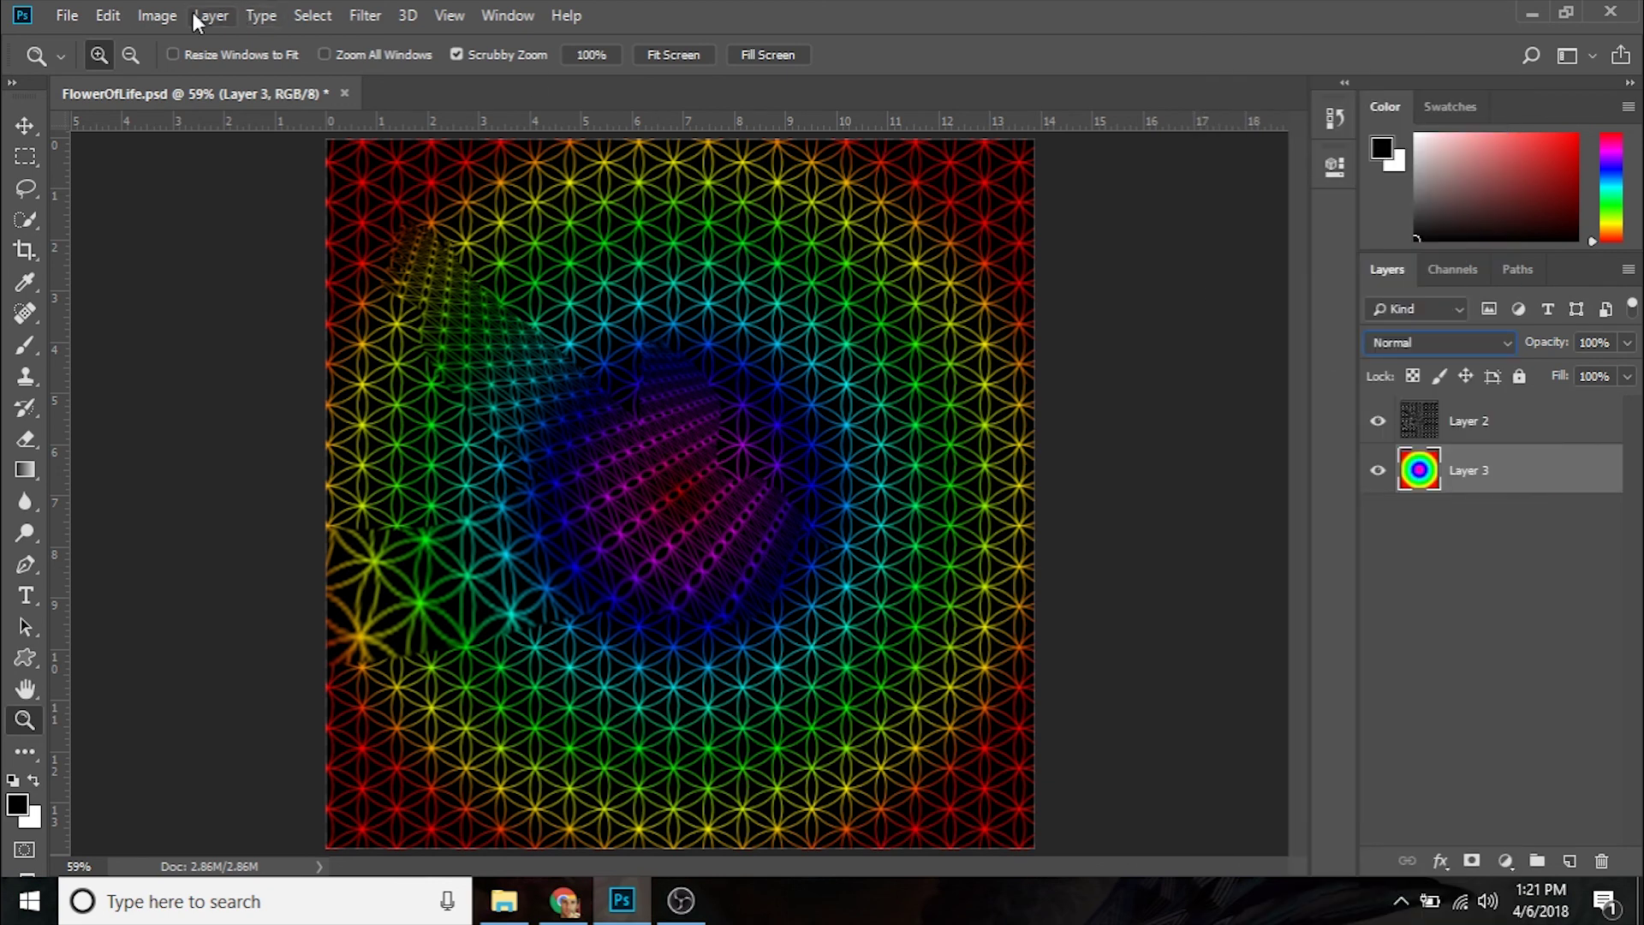
Shift the hue of the rasterized gradient layer to +172 with a Hue/Saturation adjustment
click(156, 15)
click(211, 16)
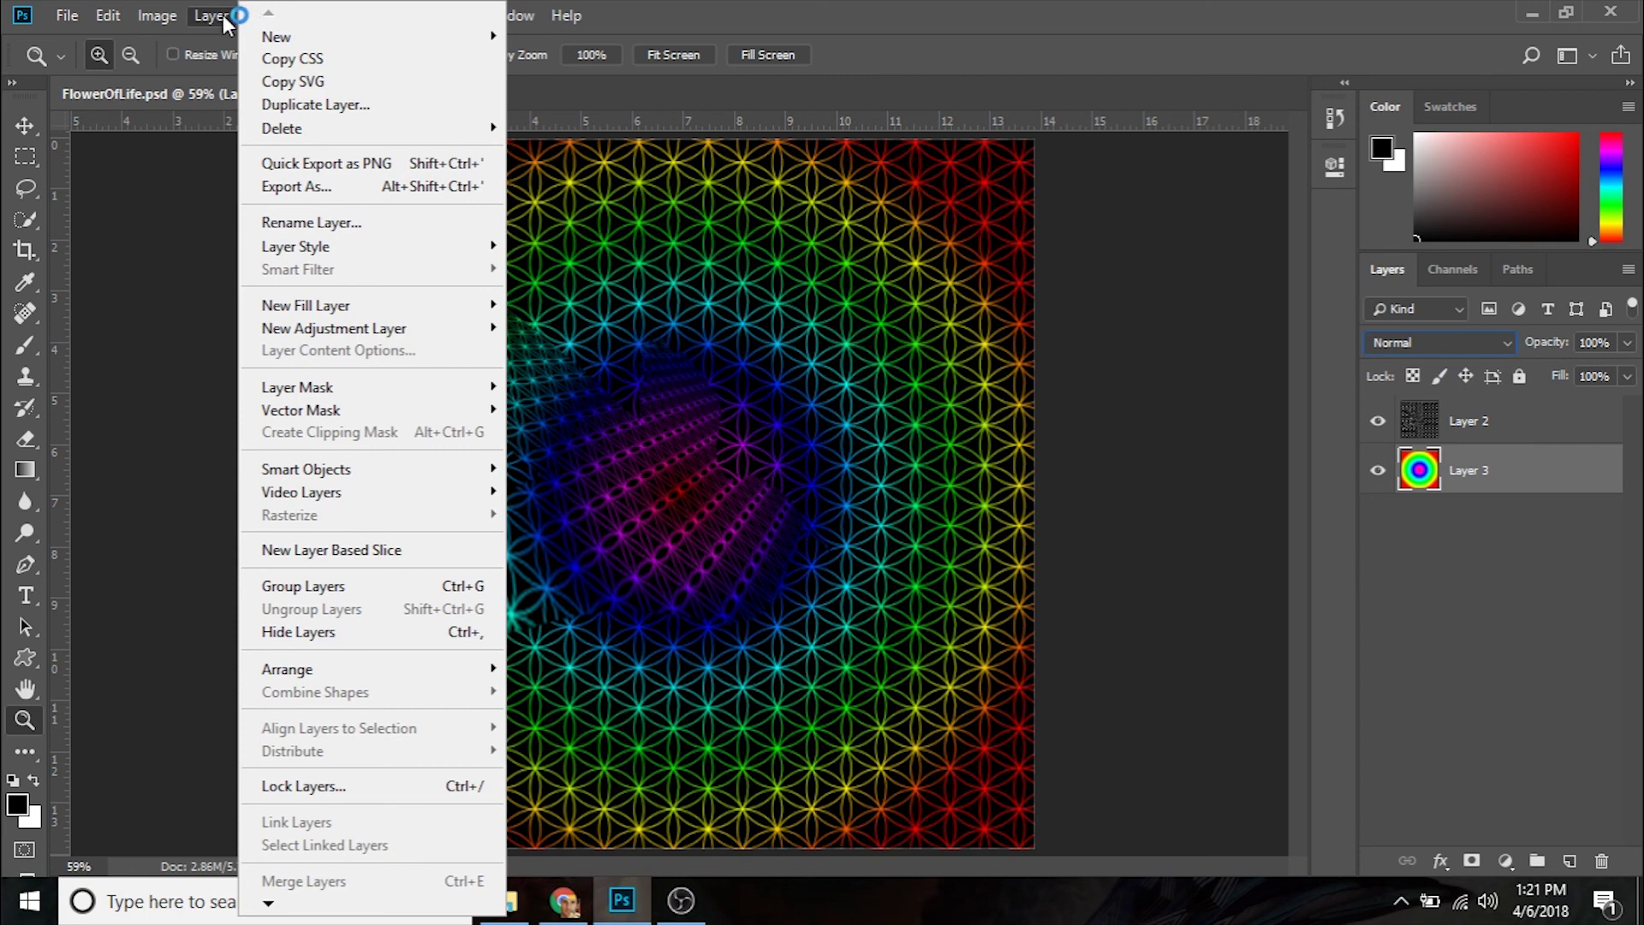
mouse_move(157, 15)
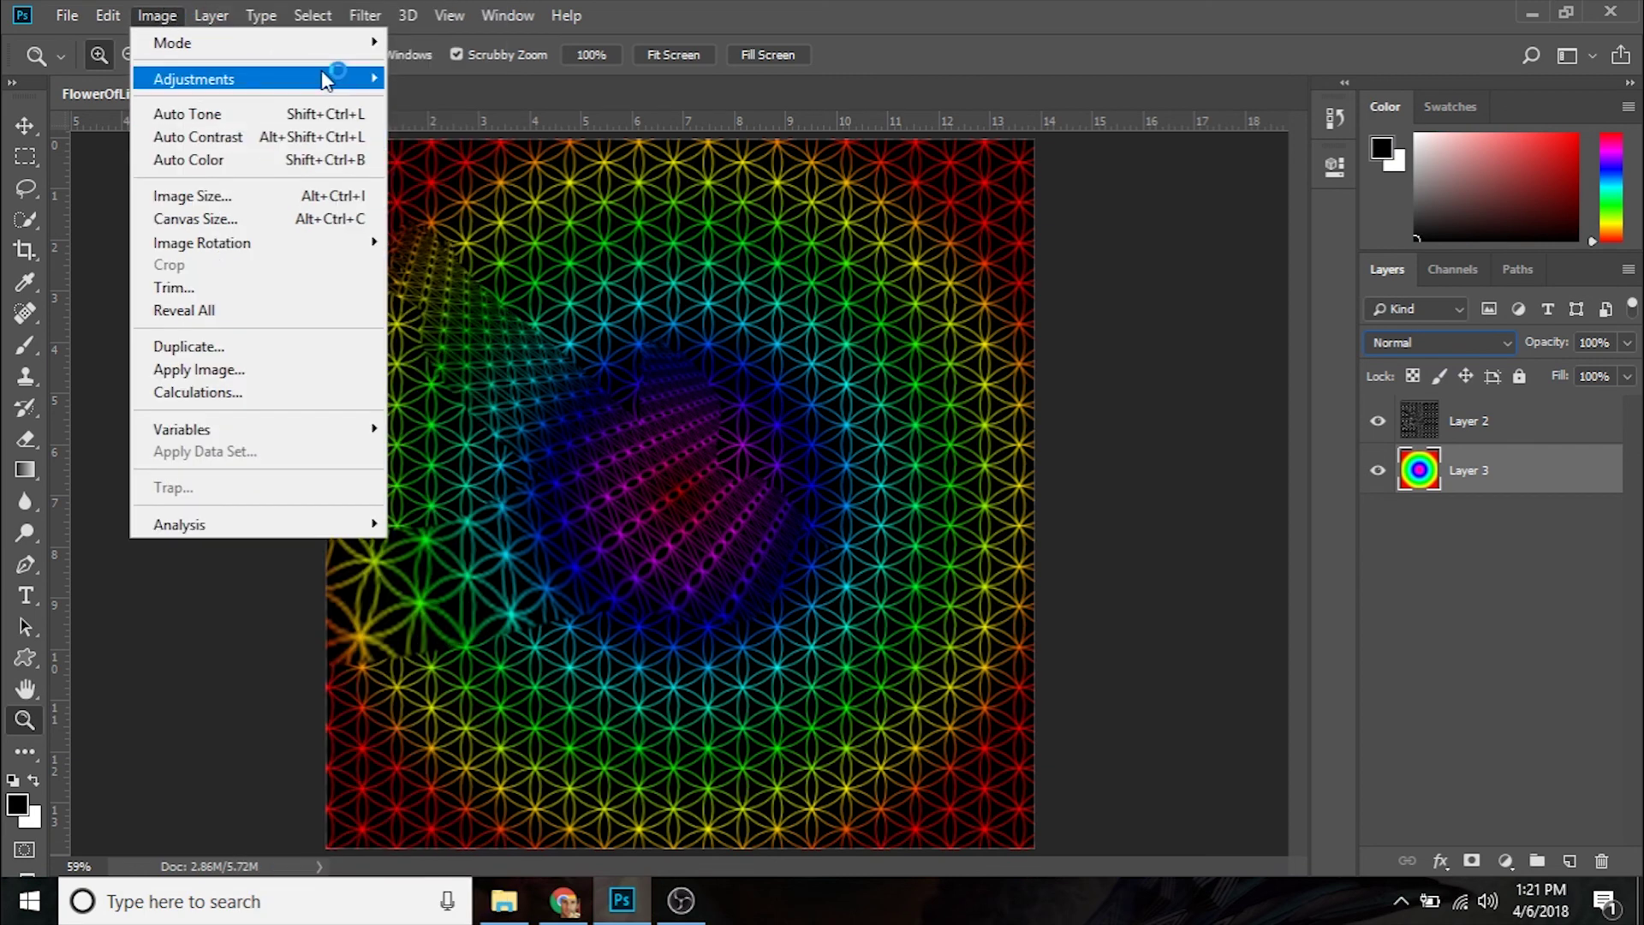
mouse_move(326, 80)
click(463, 202)
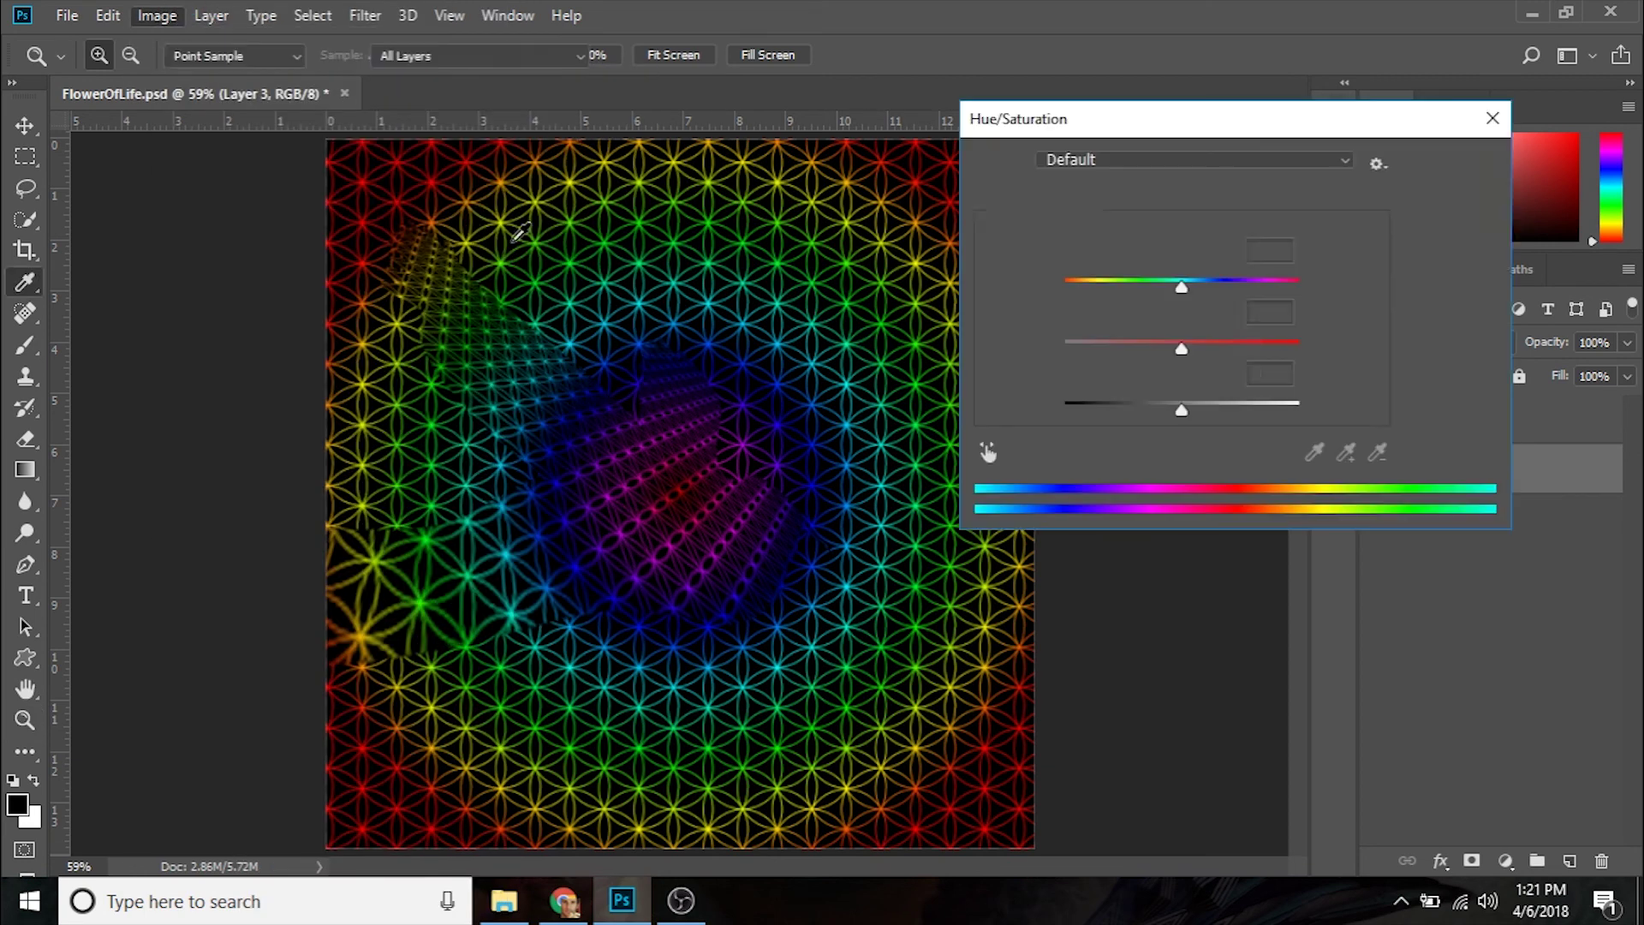
drag(1180, 288, 1297, 310)
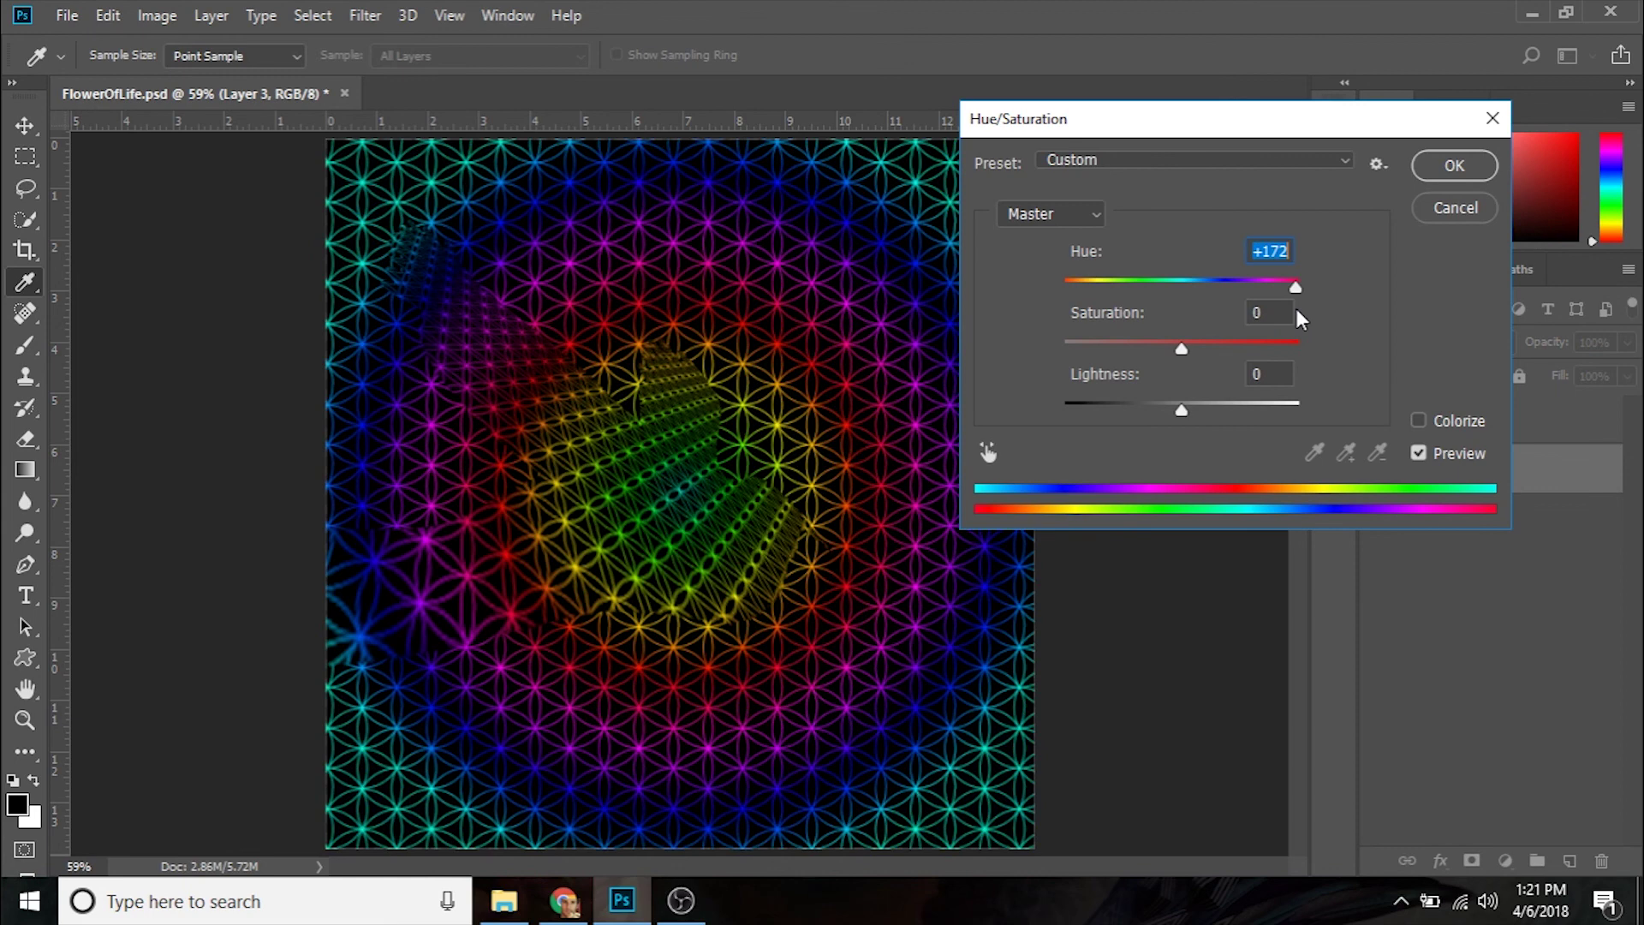
click(1458, 164)
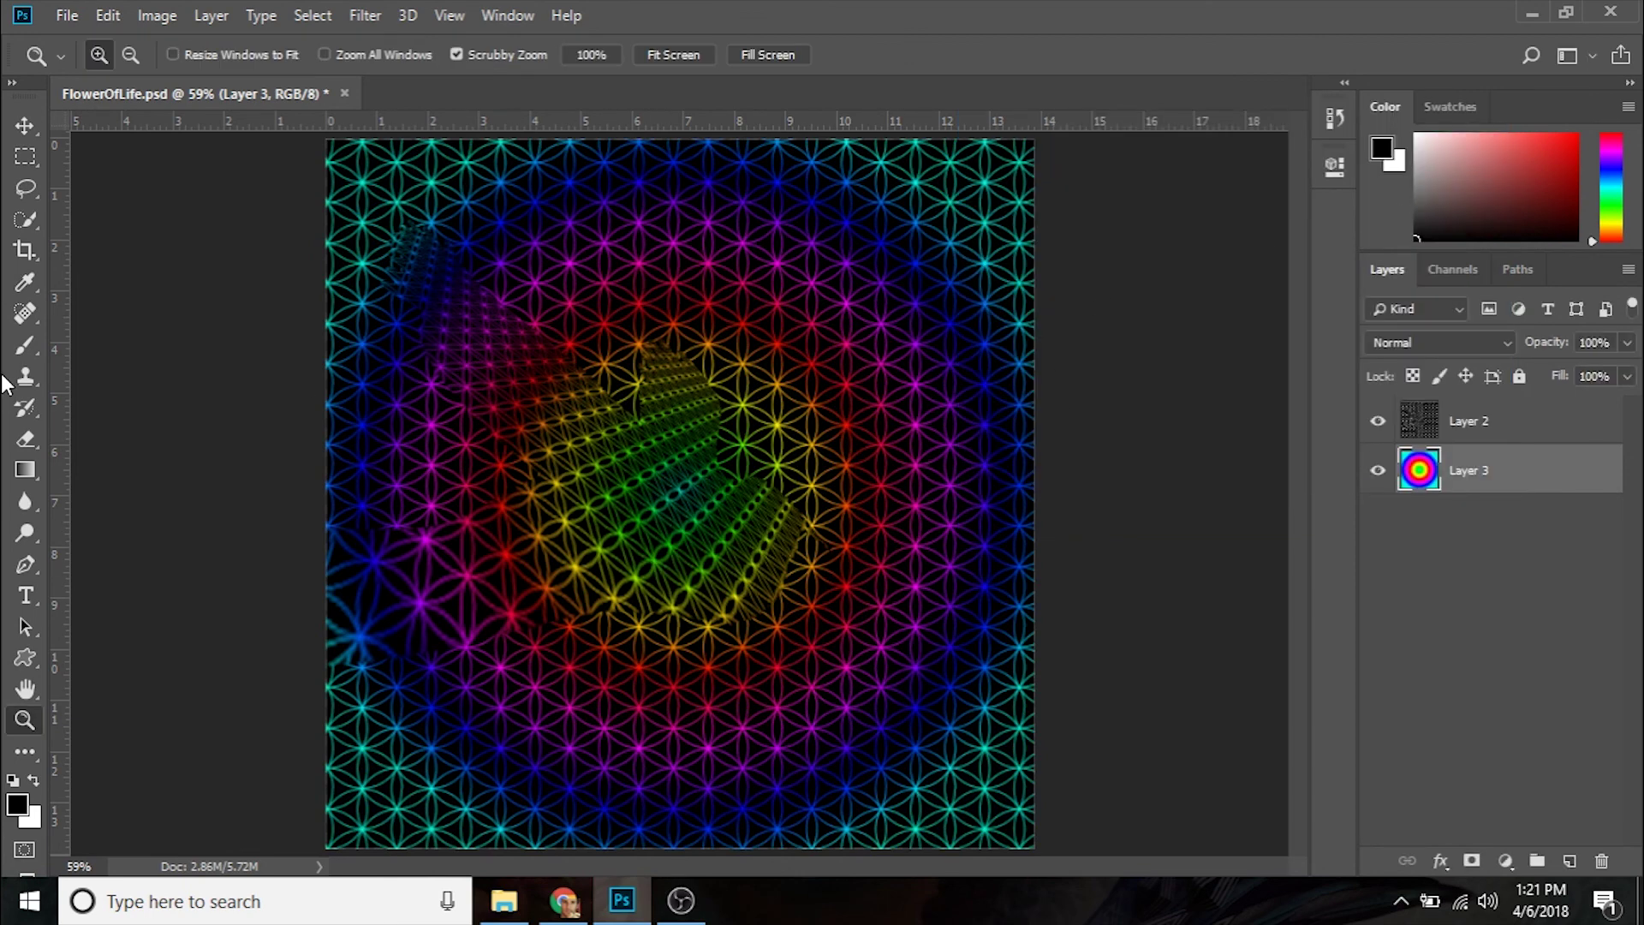